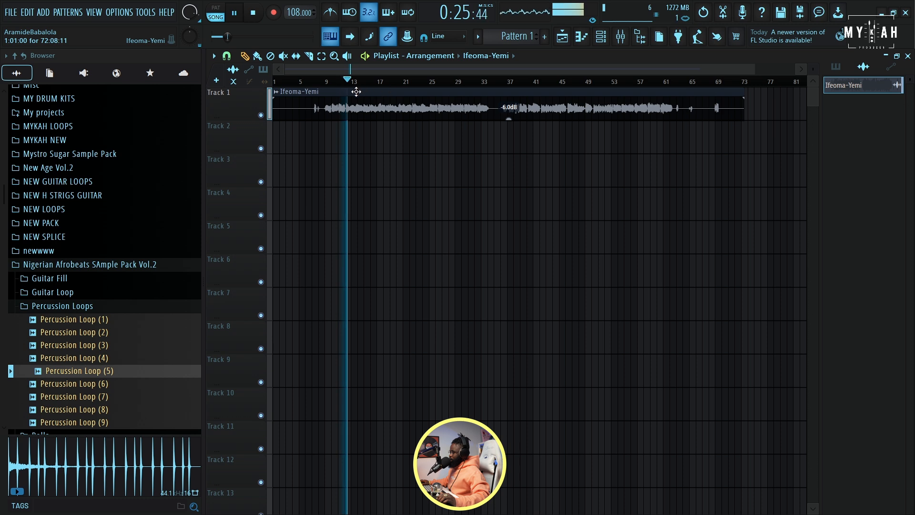
Stop playback and route the Track 1 audio clip to mixer track 2
key(space)
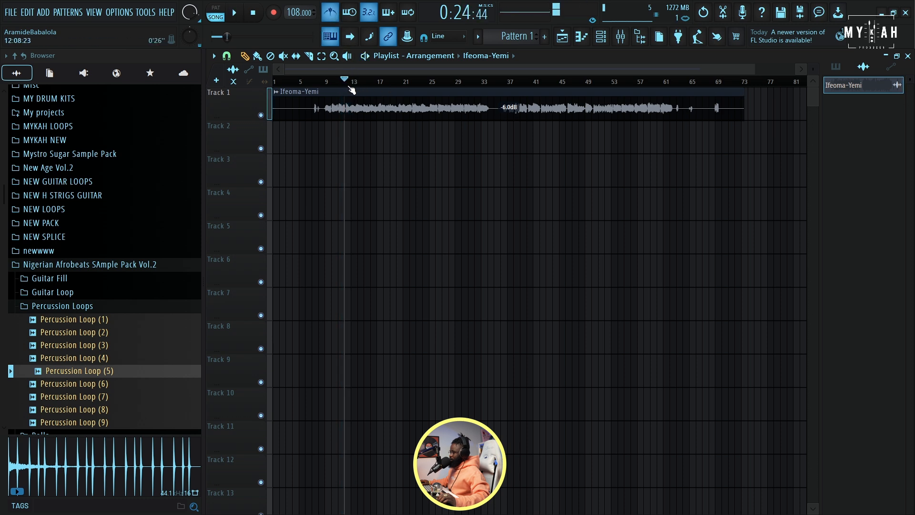
drag(753, 70, 463, 70)
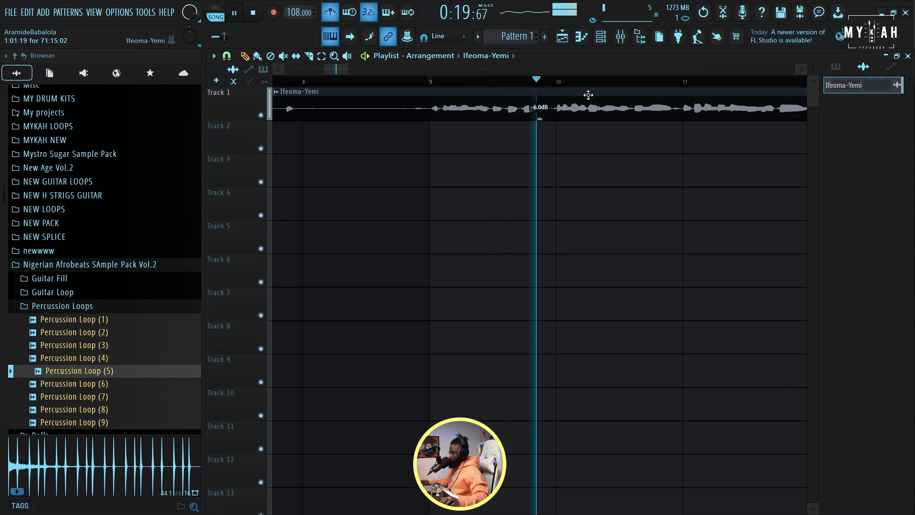
double_click(567, 101)
key(space)
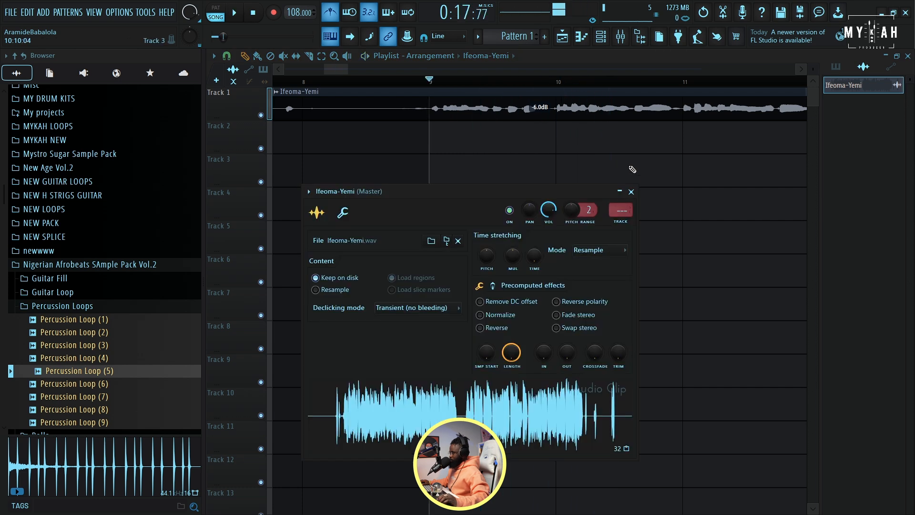
click(620, 222)
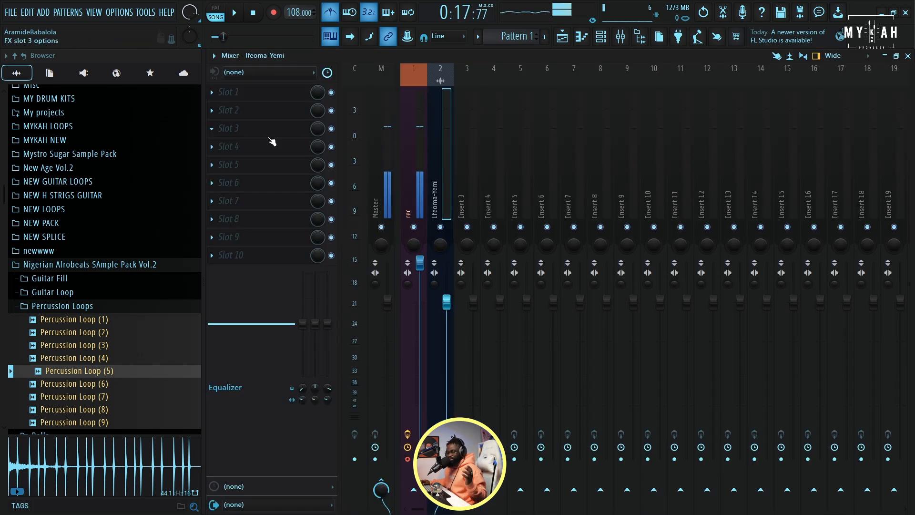
Add Fruity Parametric EQ 2 in slot 1 of mixer track 2 and pull band 1 fully down at about 137 Hz with order Steep 8
click(268, 97)
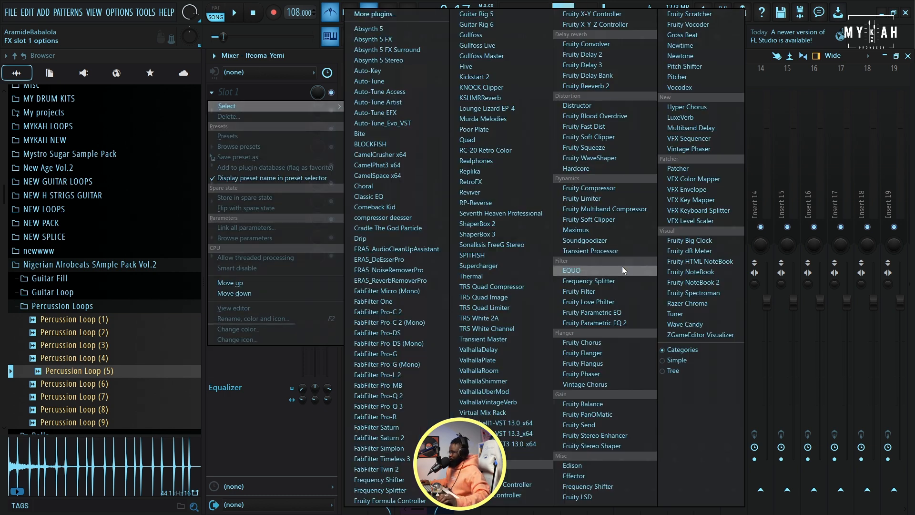
click(612, 324)
key(space)
drag(352, 292, 395, 369)
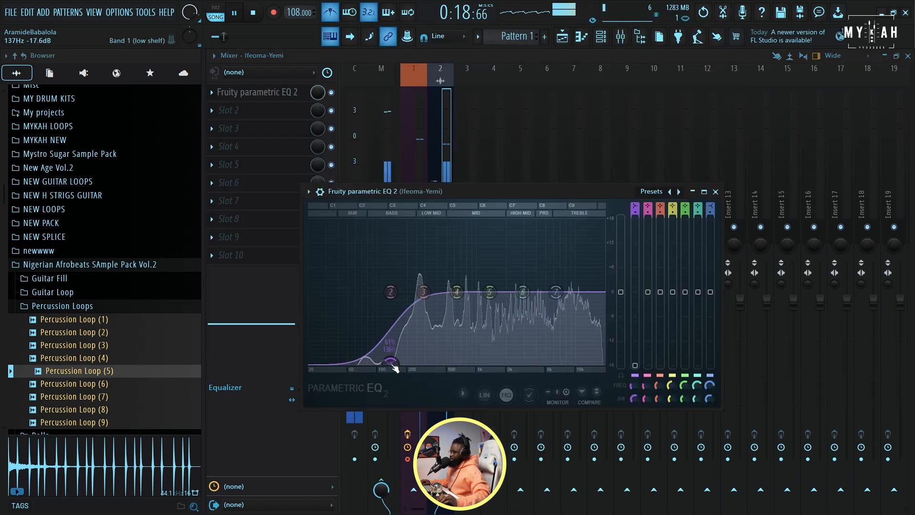
key(space)
right_click(393, 367)
mouse_move(409, 394)
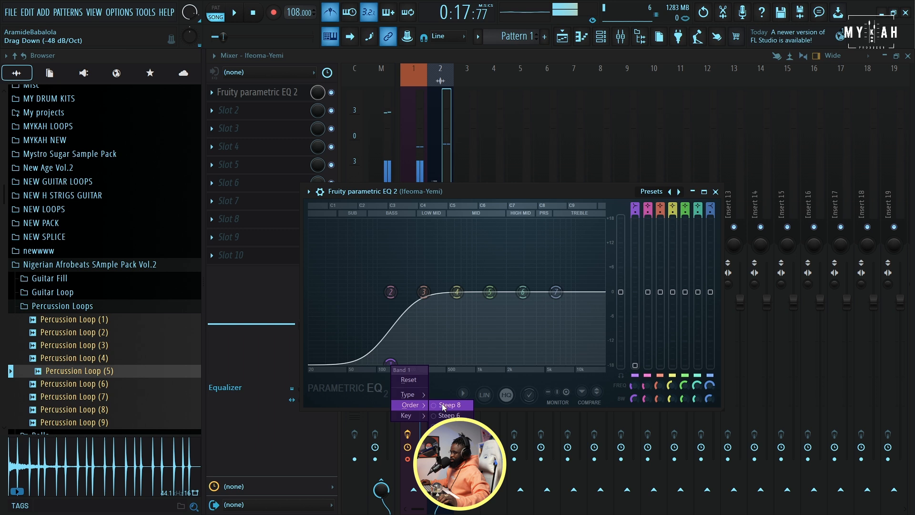
click(442, 405)
Load Poor Plate in slot 2 with Dry at 0 dB and Wet at about -21.9 dB, and play the clip back in the playlist
click(268, 109)
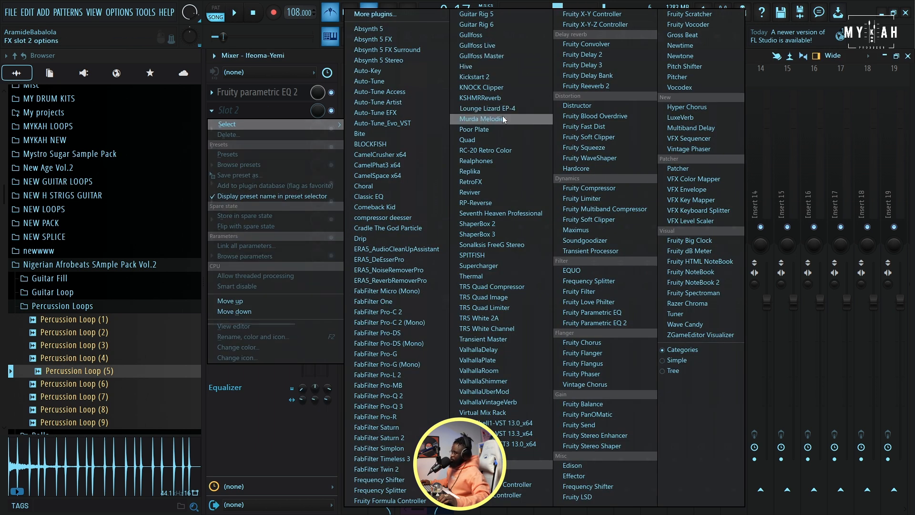
click(482, 129)
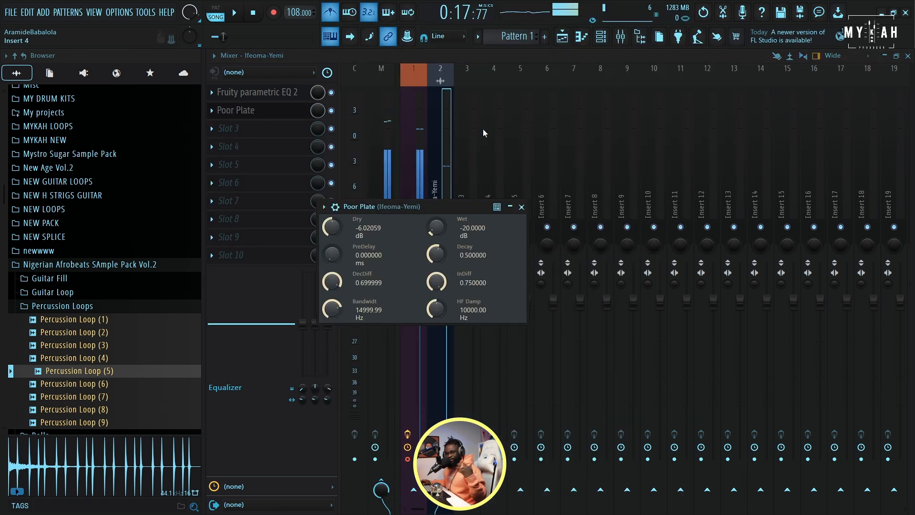
drag(332, 227, 332, 220)
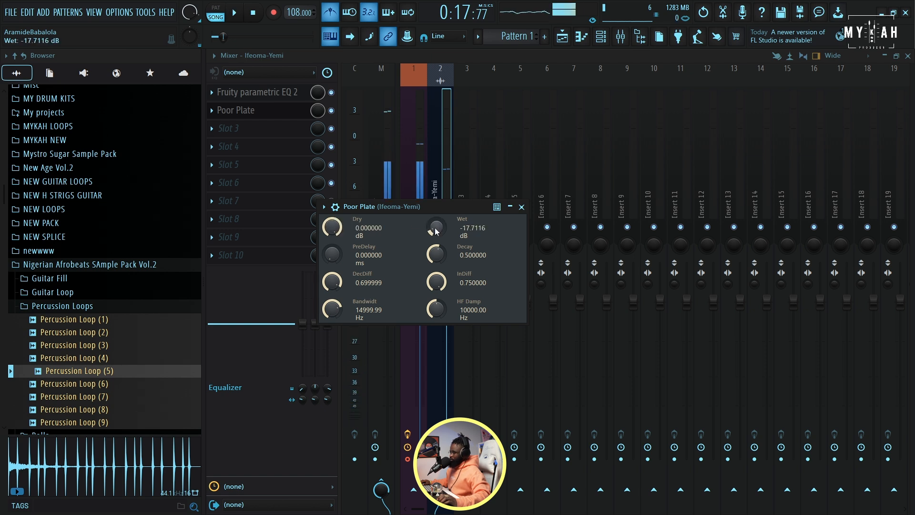
key(space)
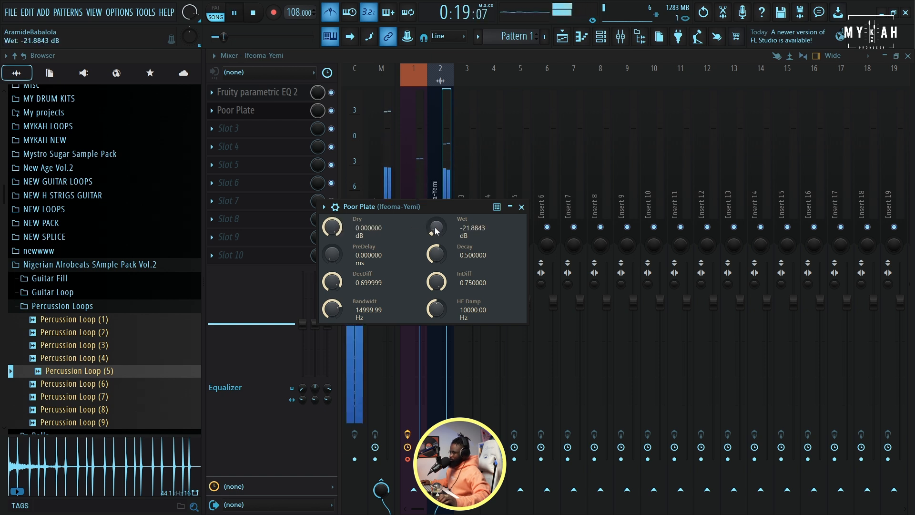
key(F5)
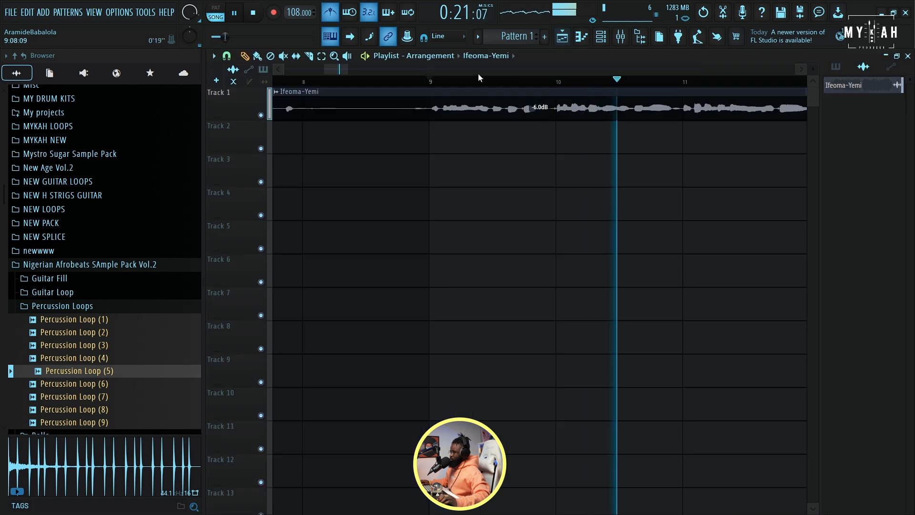
scroll(450, 89, down, 10)
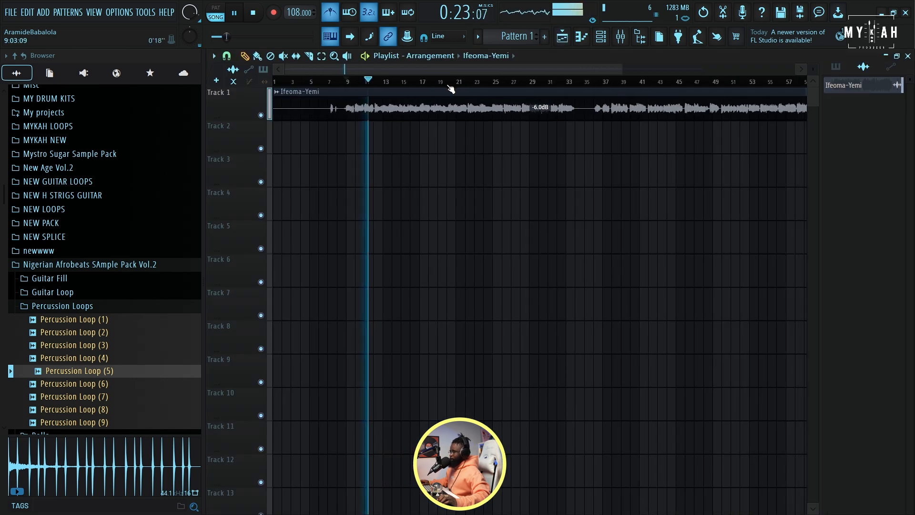
key(space)
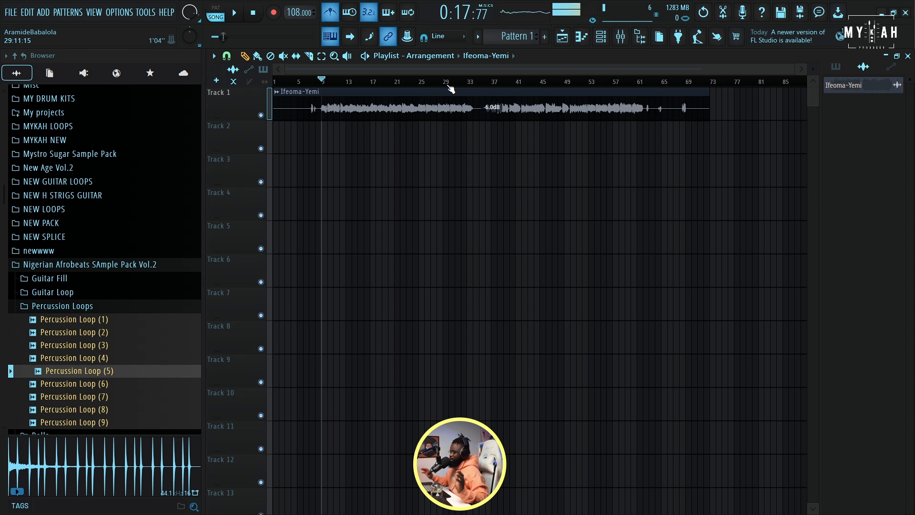
Slice both untitled_clean clips on Tracks 2 and 3 at bar 9
key(space)
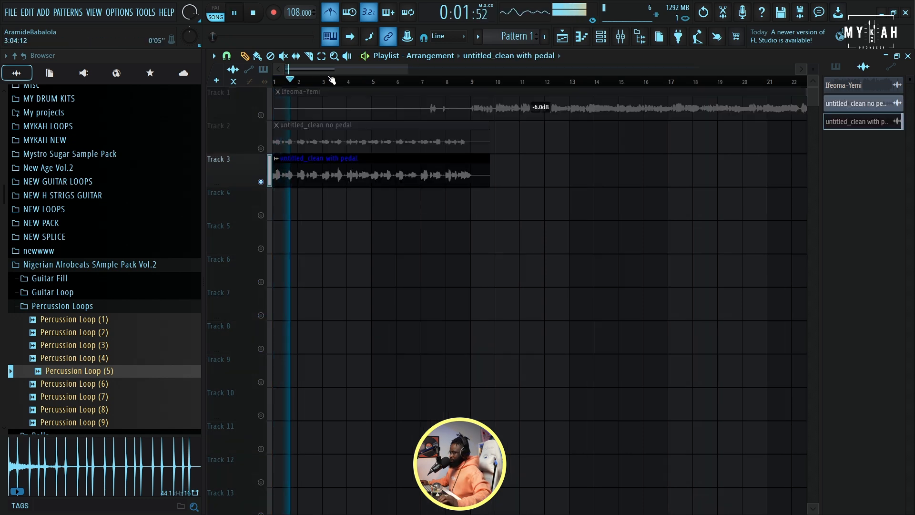
click(309, 56)
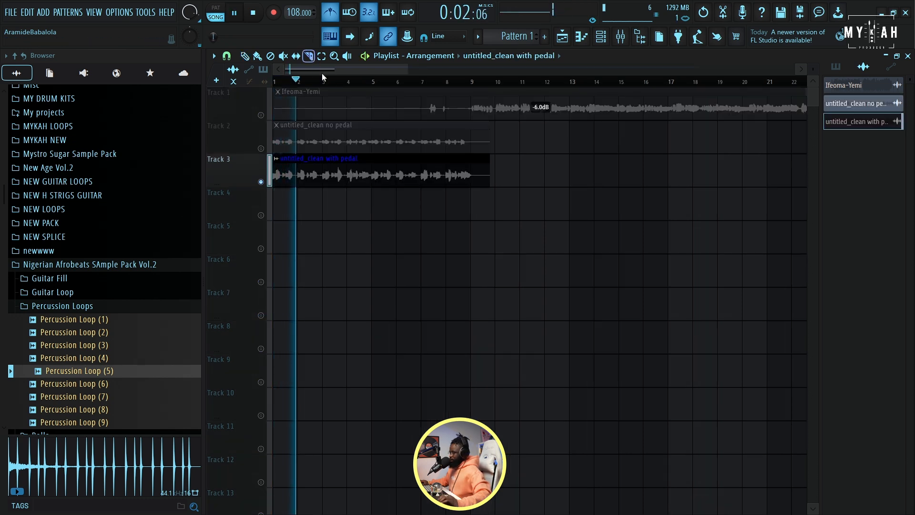
drag(472, 123, 474, 206)
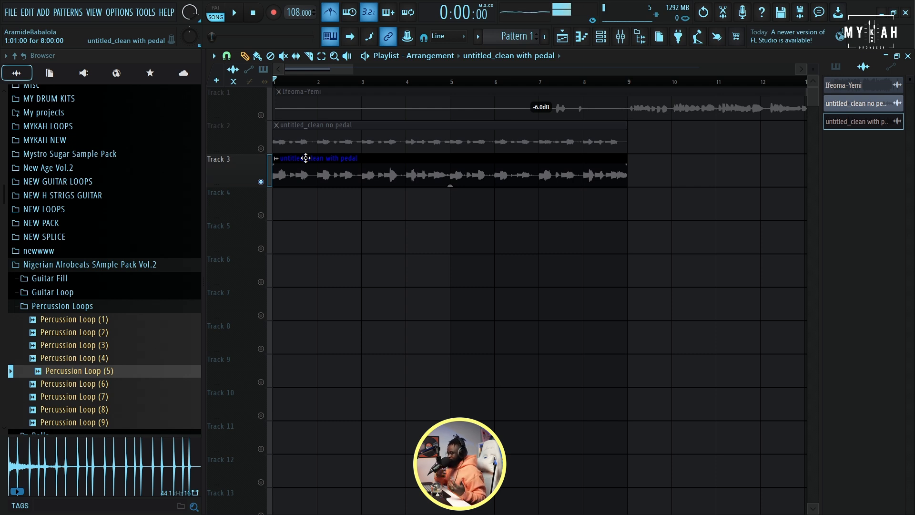
Route the untitled_clean with pedal clip to mixer track 3 and check its signal in the mixer
double_click(333, 181)
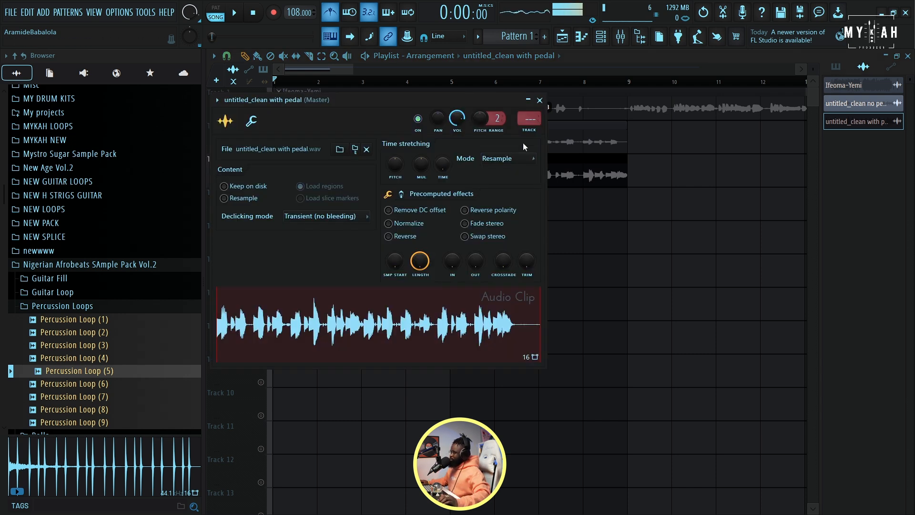
key(F9)
key(space)
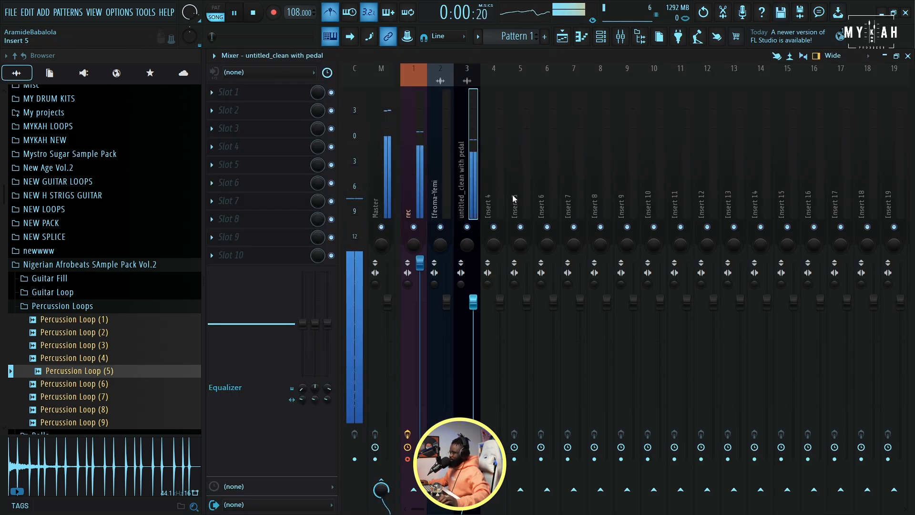
key(space)
Add Fruity Parametric EQ 2 in slot 1 of mixer track 3 and lower band 1 to -18 dB at about 124 Hz with a steep order
click(233, 92)
click(624, 327)
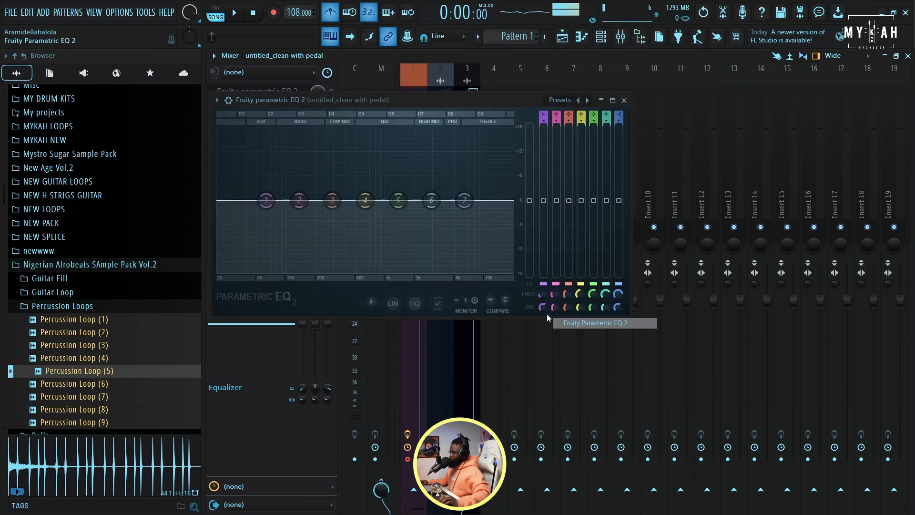
drag(267, 200, 282, 276)
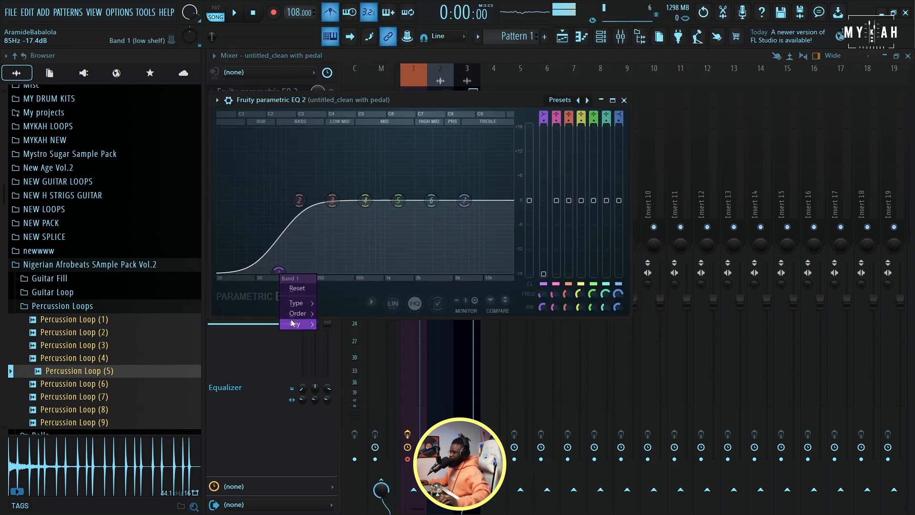
click(337, 313)
key(space)
drag(279, 271, 294, 269)
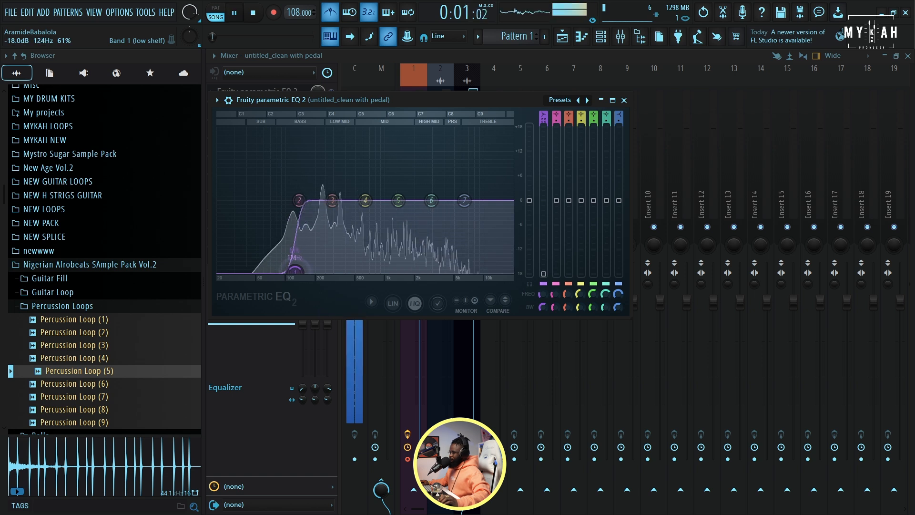
Load FabFilter Pro-Q 3 in slot 2 of mixer track 3 and start playback
click(385, 56)
click(247, 111)
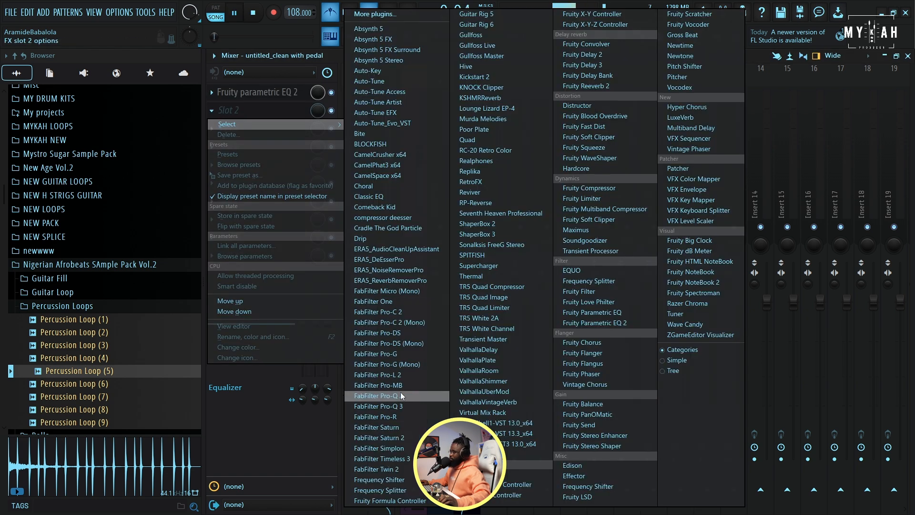
click(401, 405)
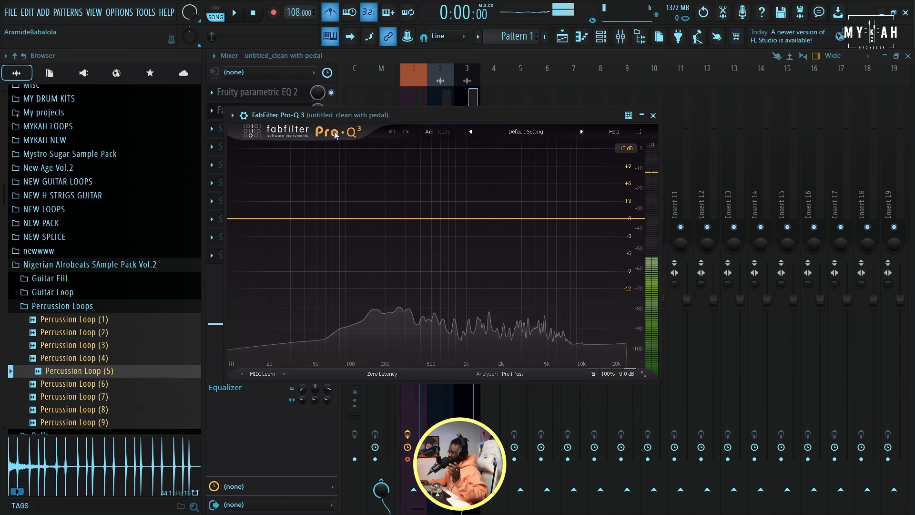
key(space)
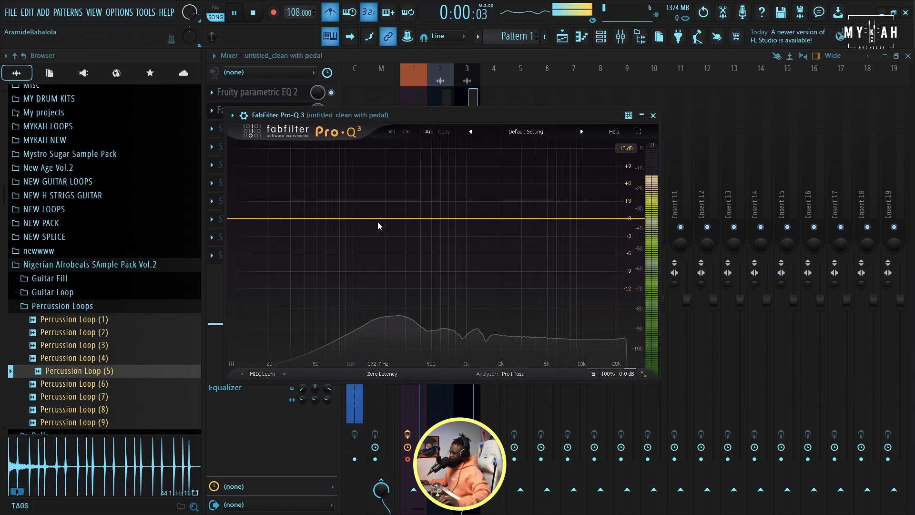
Create a dynamic bell band at about 171 Hz with a dynamic range of about -7 dB and a Q of about 7.5
double_click(377, 218)
right_click(378, 218)
key(space)
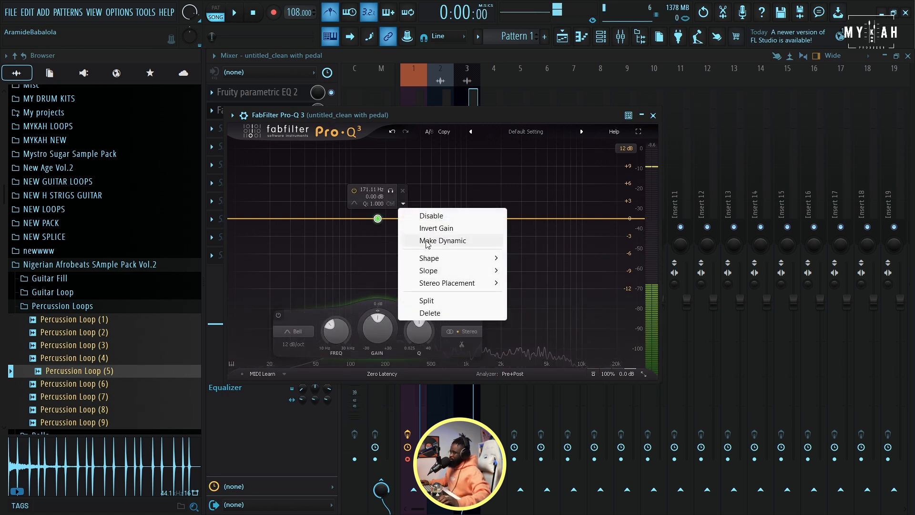
click(427, 241)
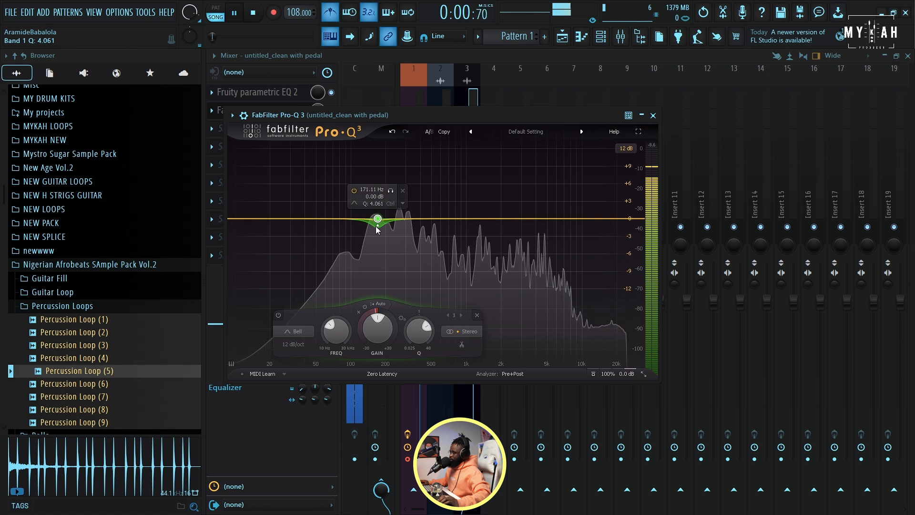
drag(378, 219, 377, 261)
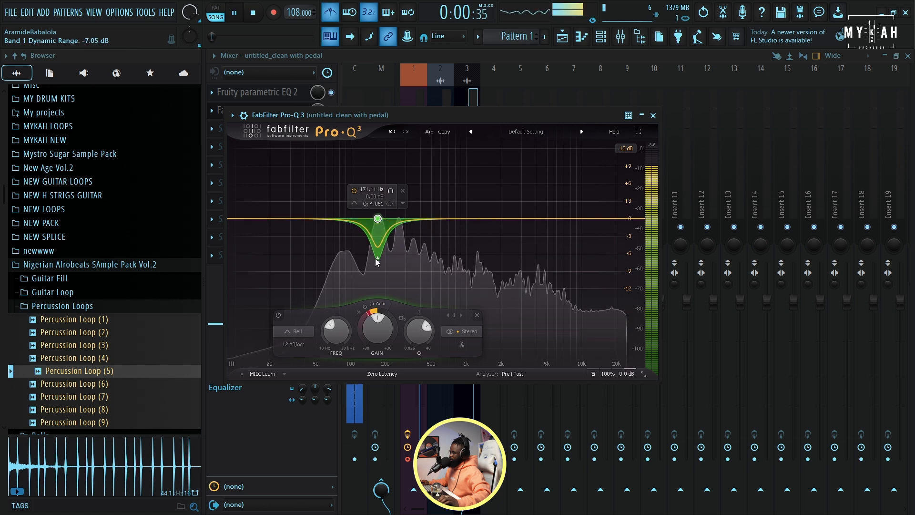
scroll(381, 240, up, 3)
scroll(382, 240, up, 1)
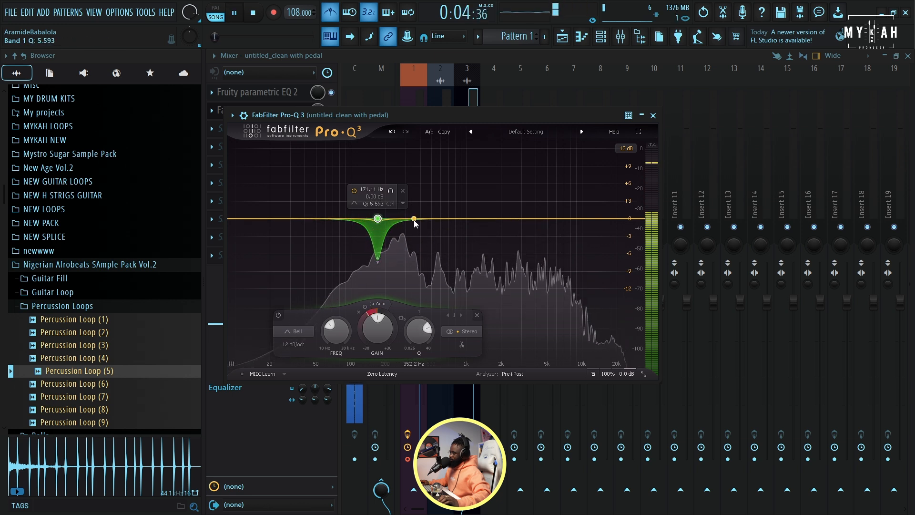
scroll(378, 221, up, 4)
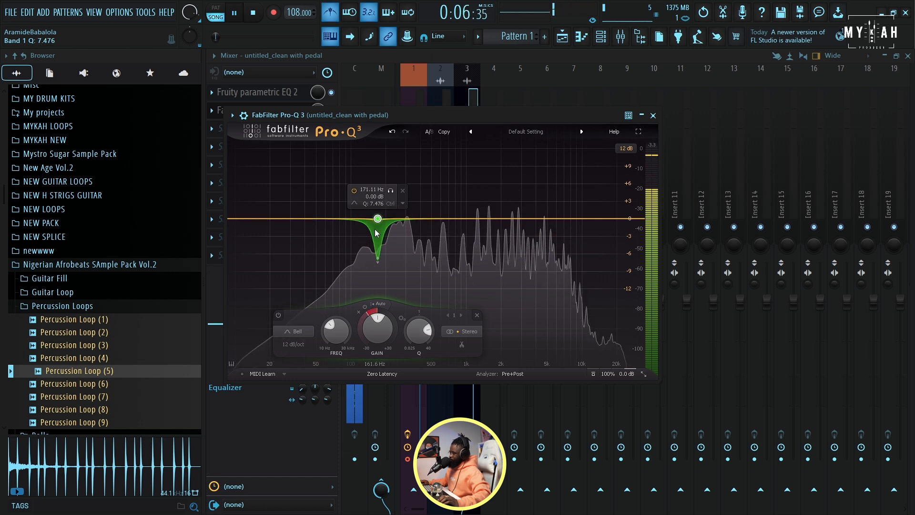
Add a second dynamic bell band at about 1357 Hz with a dynamic range of about -3.7 dB and a Q of about 13.5
click(481, 218)
click(506, 203)
key(space)
click(529, 241)
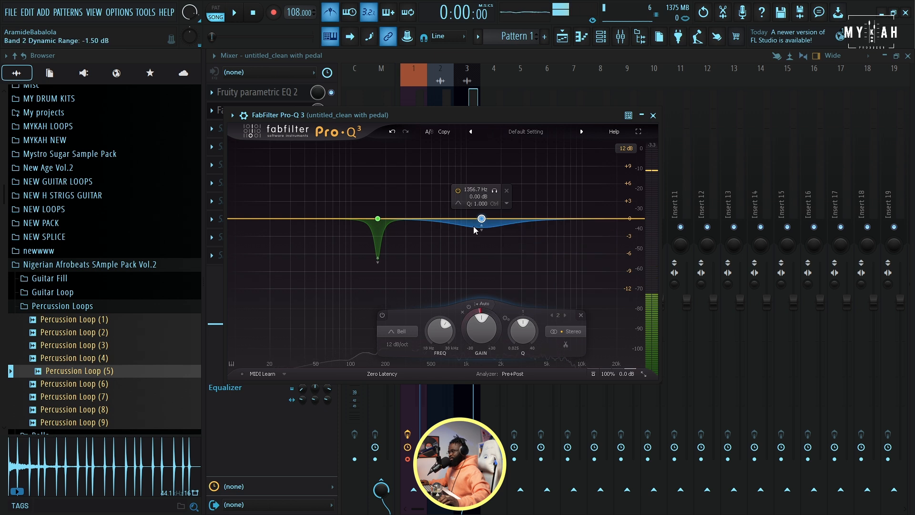
drag(479, 228, 484, 237)
key(space)
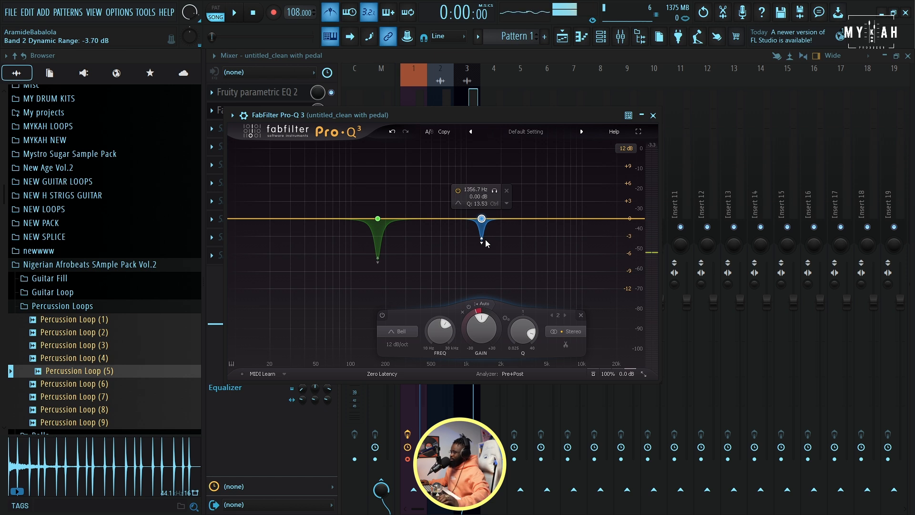
key(space)
Add a low-cut band with a 36 dB/oct slope and sweep its frequency upward during playback
click(235, 219)
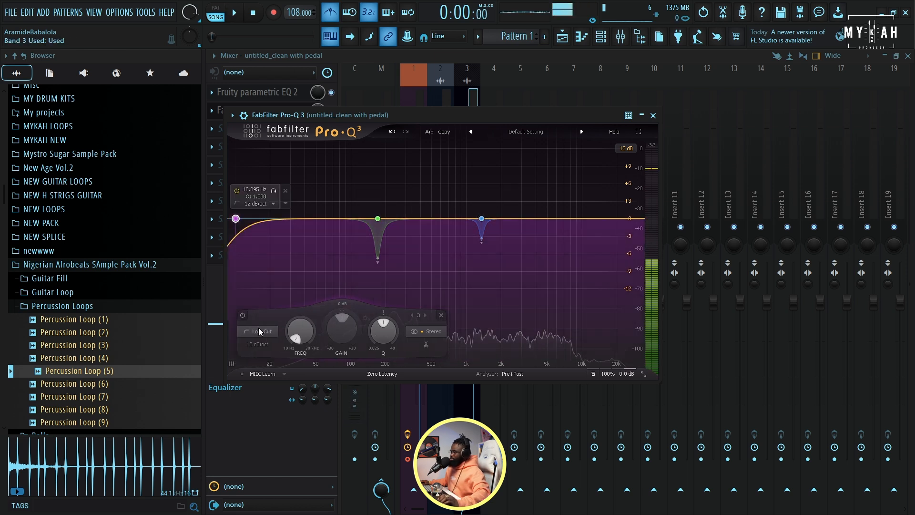
click(267, 348)
click(281, 425)
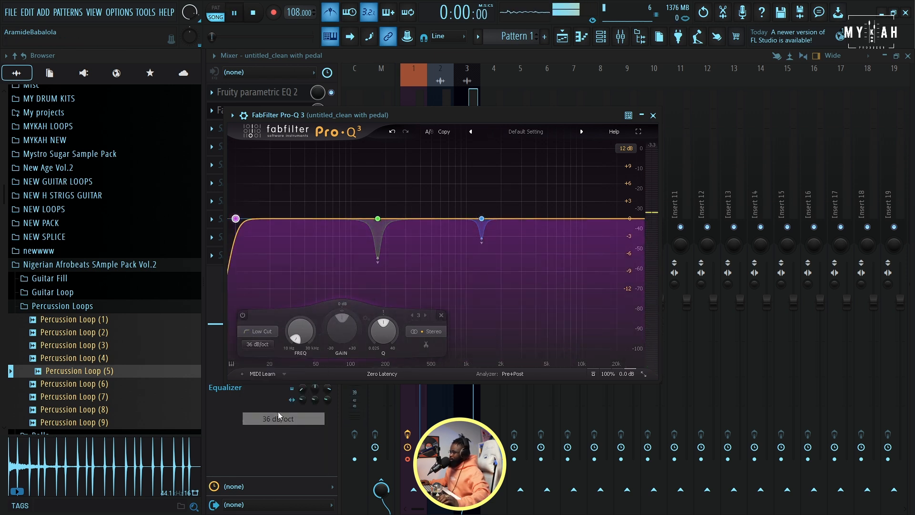
key(space)
drag(274, 195, 396, 198)
Add another dynamic band between the 171 Hz and 1357 Hz bands and narrow its Q
click(404, 219)
right_click(403, 219)
click(457, 238)
scroll(405, 223, up, 8)
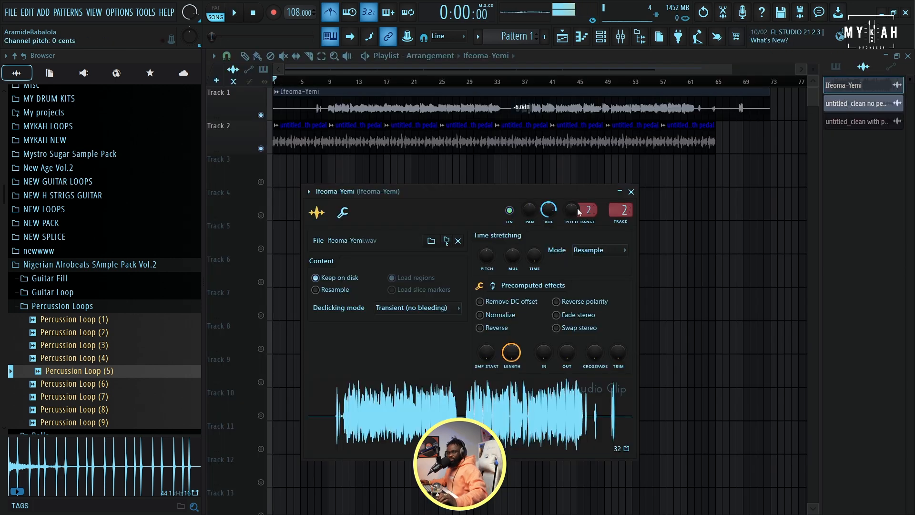
Play the arrangement from bar 9 to check where the track 1 audio comes in
key(space)
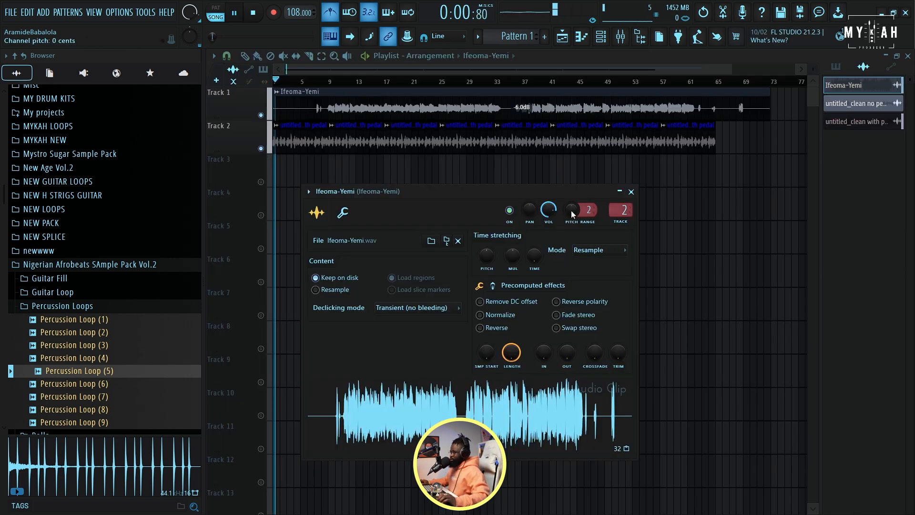
click(327, 81)
scroll(332, 82, down, 1)
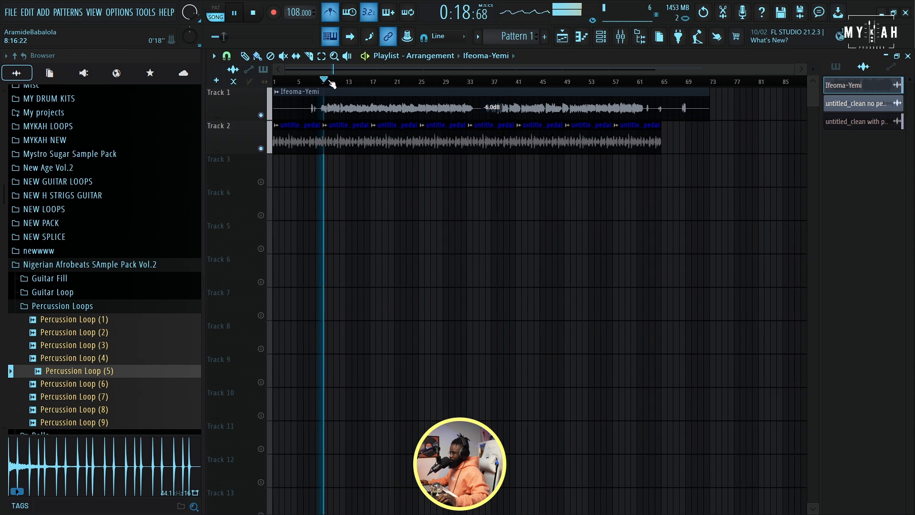
scroll(332, 82, up, 4)
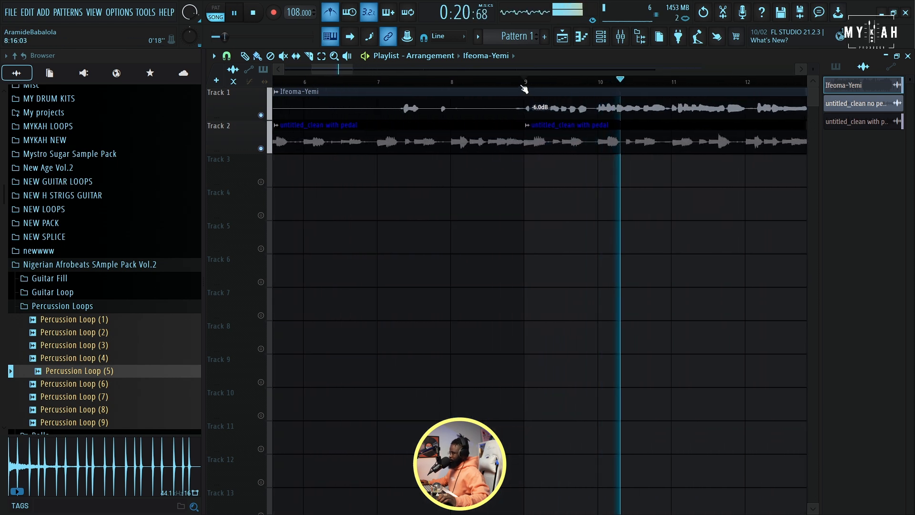
key(space)
scroll(524, 89, up, 1)
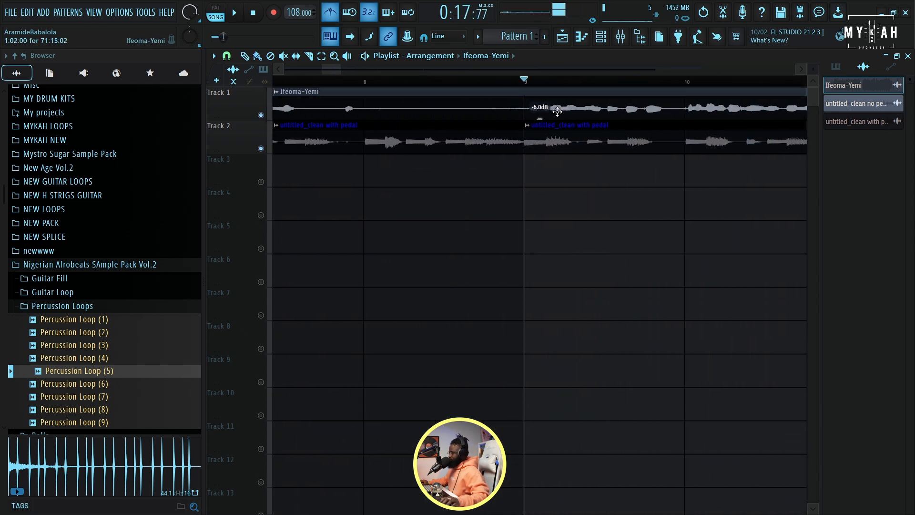
key(space)
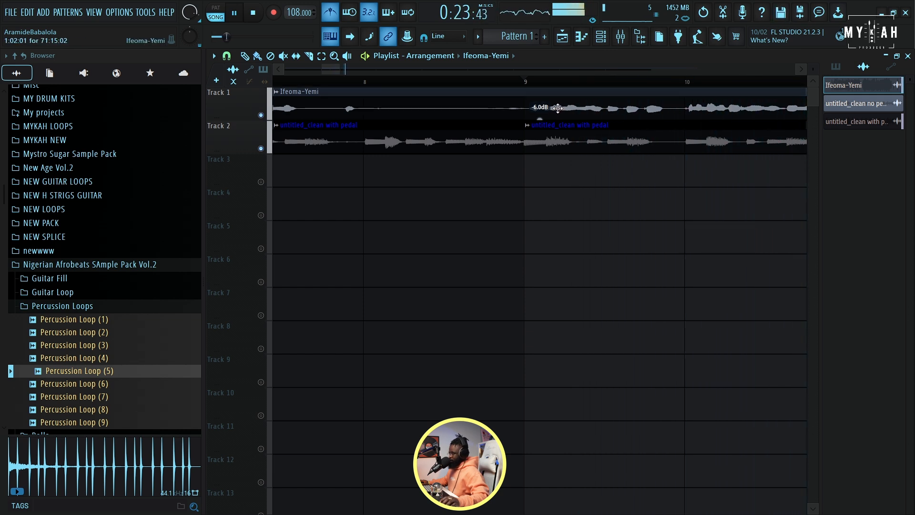
Trim the start of the track 1 clip to bar 9 and select bars 9 to 17 as the loop range
scroll(522, 86, down, 10)
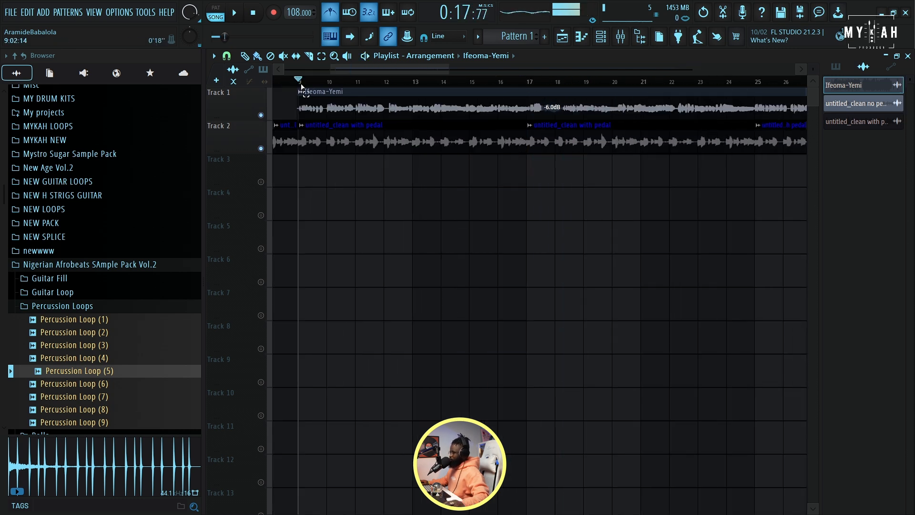
drag(301, 86, 463, 92)
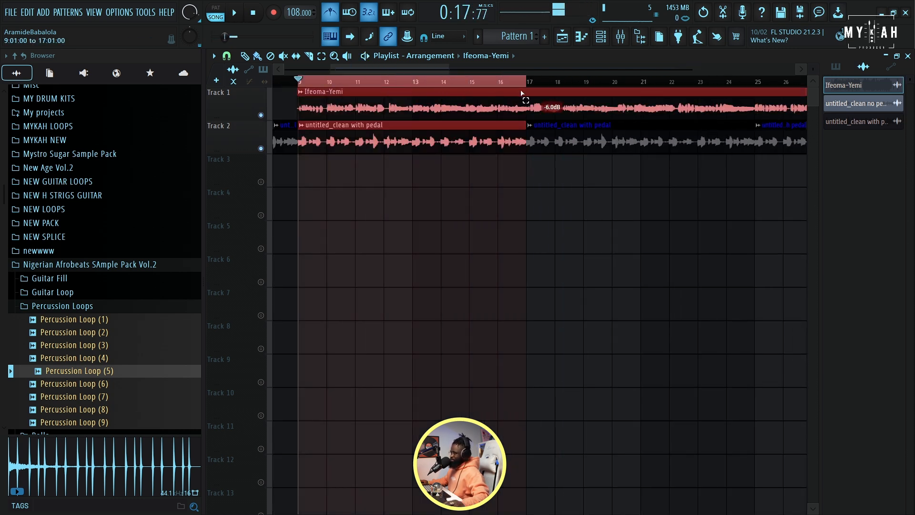
right_click(520, 213)
Place the Sabarsounds - Afro Juice Drumloop Part 3 (106BPM) sample on track 3 from bar 9 and play it
scroll(86, 321, down, 15)
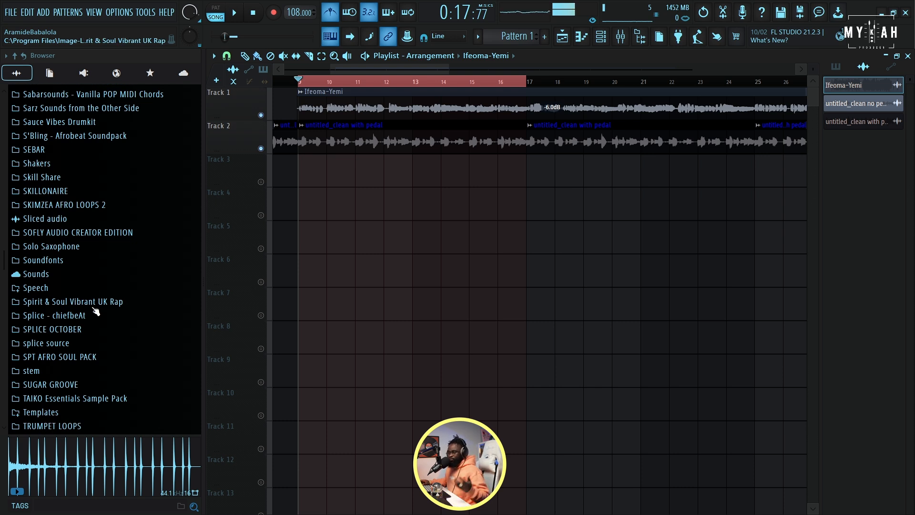
scroll(119, 342, down, 9)
scroll(119, 342, up, 6)
drag(120, 337, 320, 176)
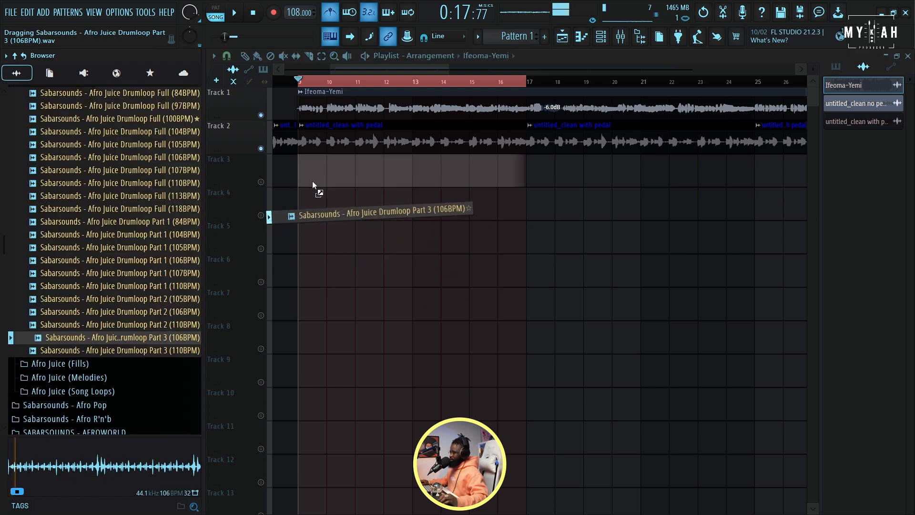
key(space)
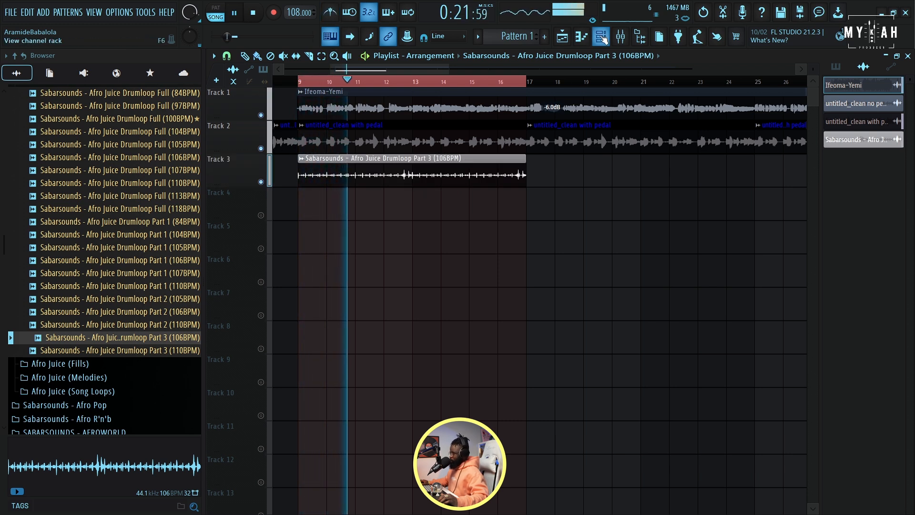
Add the !Oz Rim sample as a new channel and slightly raise its quick fade out
key(F6)
click(376, 110)
click(370, 147)
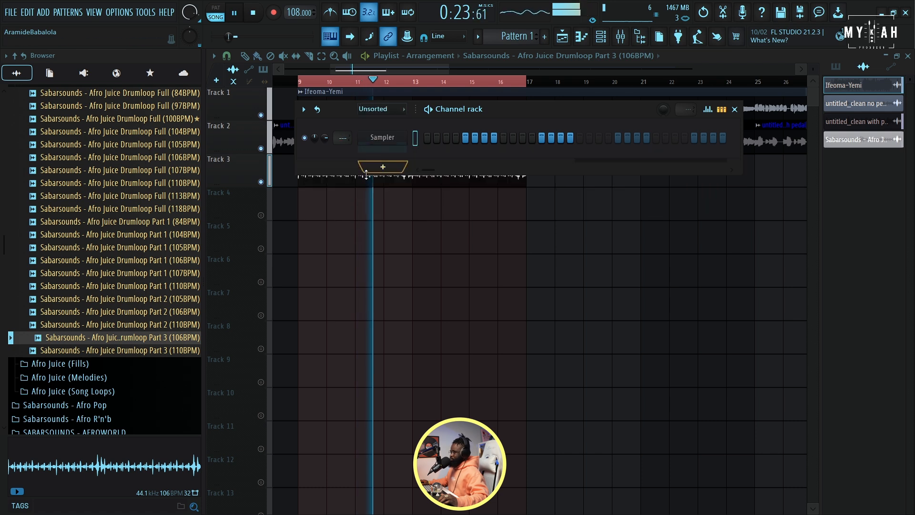
scroll(114, 208, up, 15)
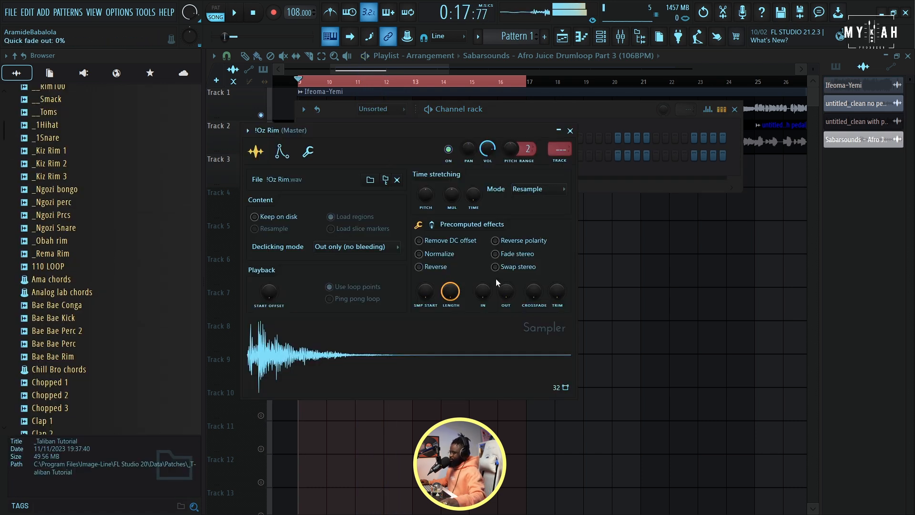
click(553, 107)
Rename the first pattern as Rim, place it on track 4 at bar 9, and play it
click(477, 36)
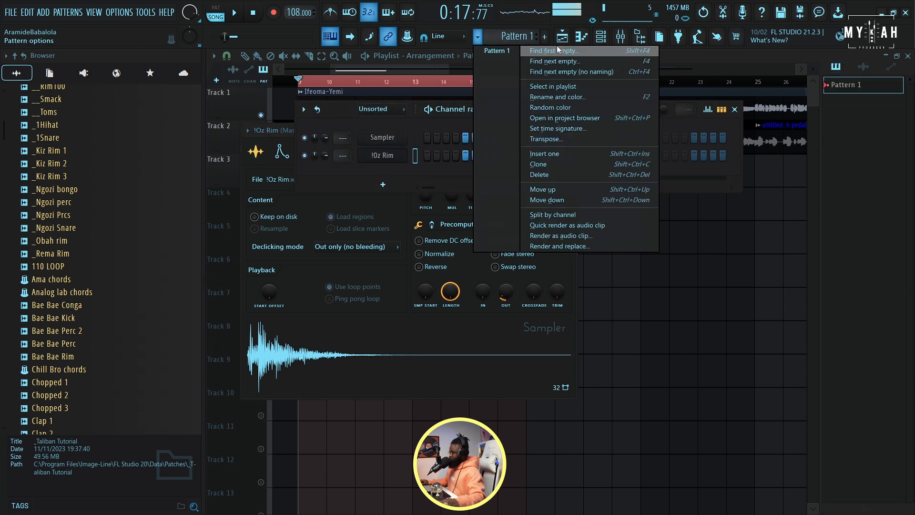
key(F2)
text(Rim)
click(366, 67)
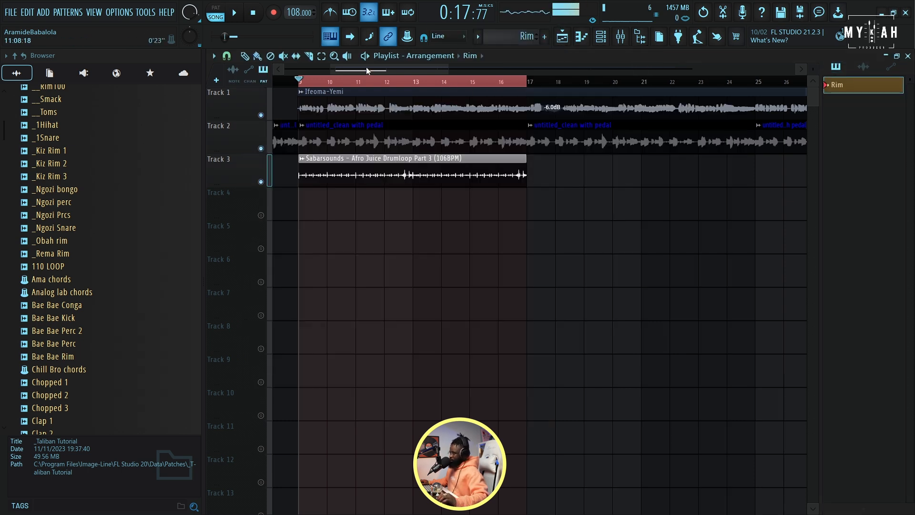
click(300, 206)
key(space)
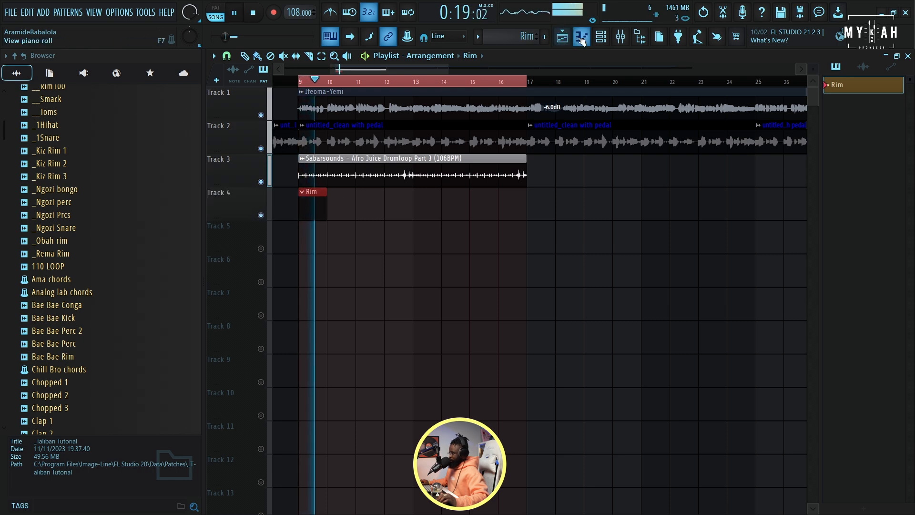
Draw a one-bar !Oz Rim rhythm of full-velocity C5 notes on steps 1, 4, 7, 11 and 13
click(563, 37)
key(space)
drag(241, 380, 240, 353)
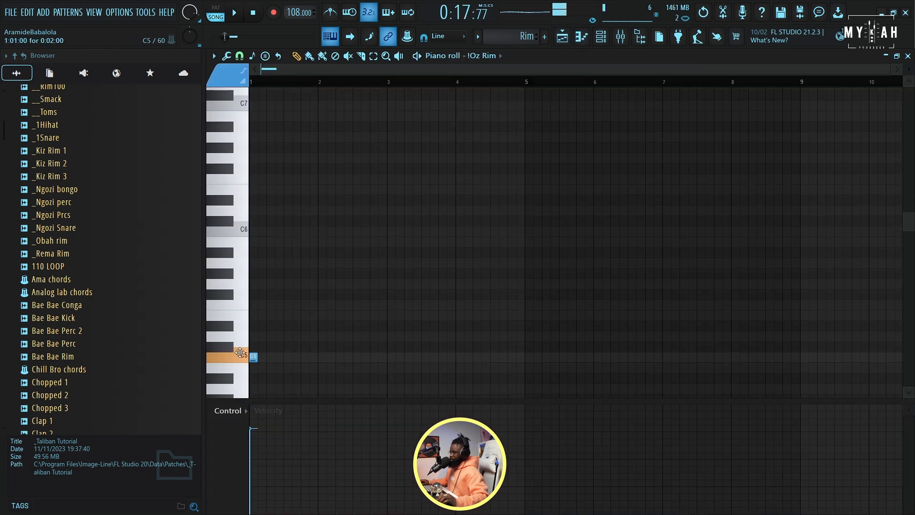
key(space)
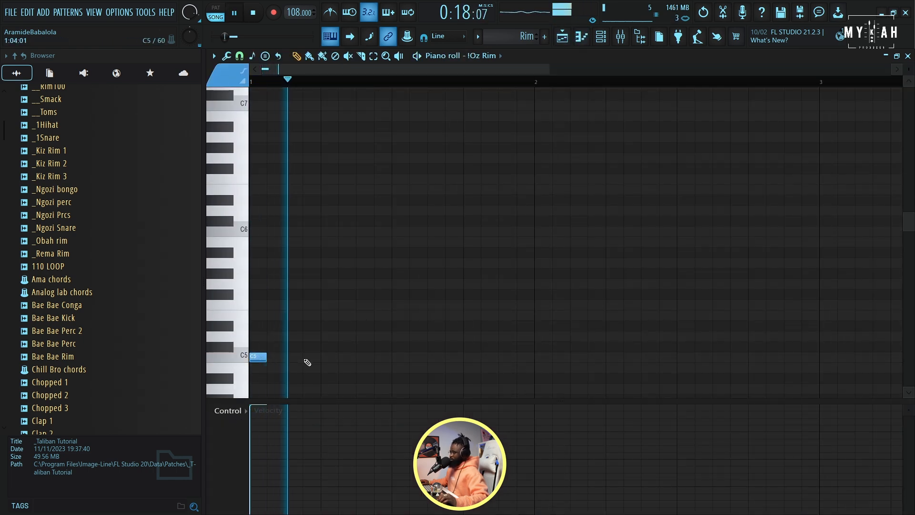
click(306, 358)
click(358, 359)
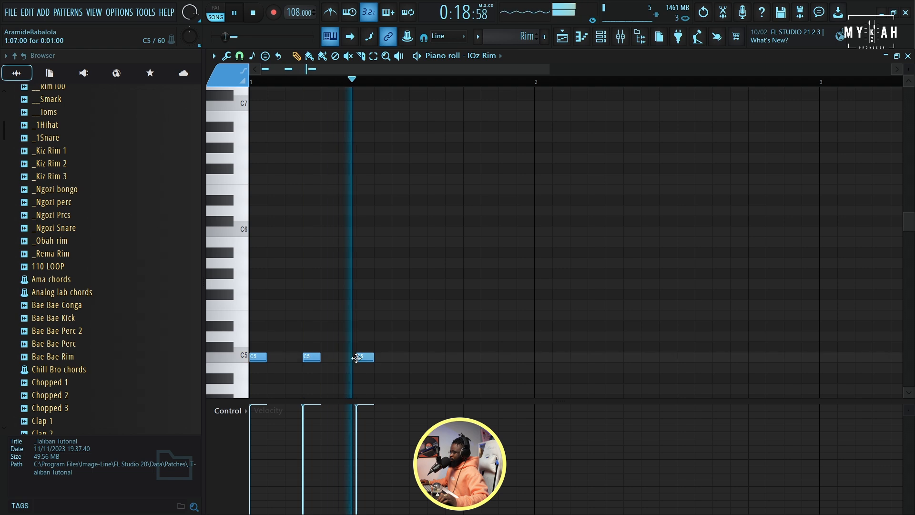
click(410, 357)
key(space)
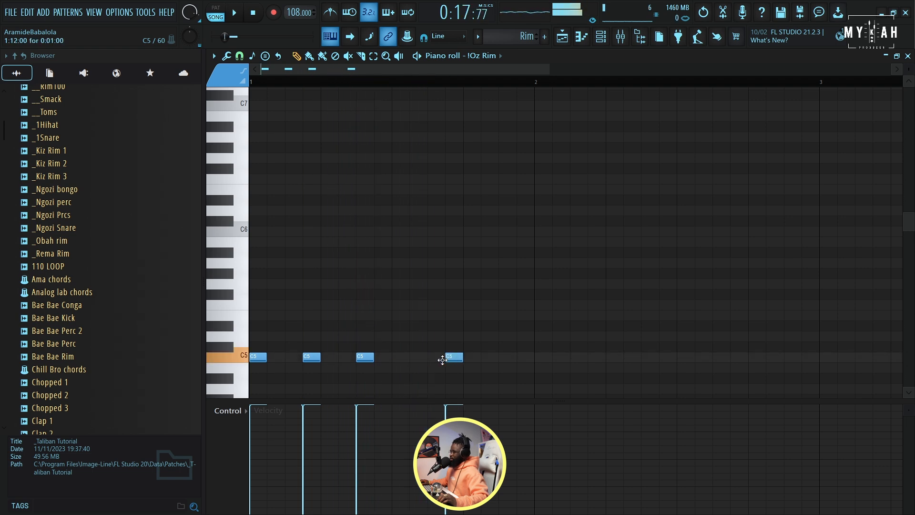
Repeat the Rim pattern along track 4 from bar 10 to the end of bar 16
key(space)
key(F5)
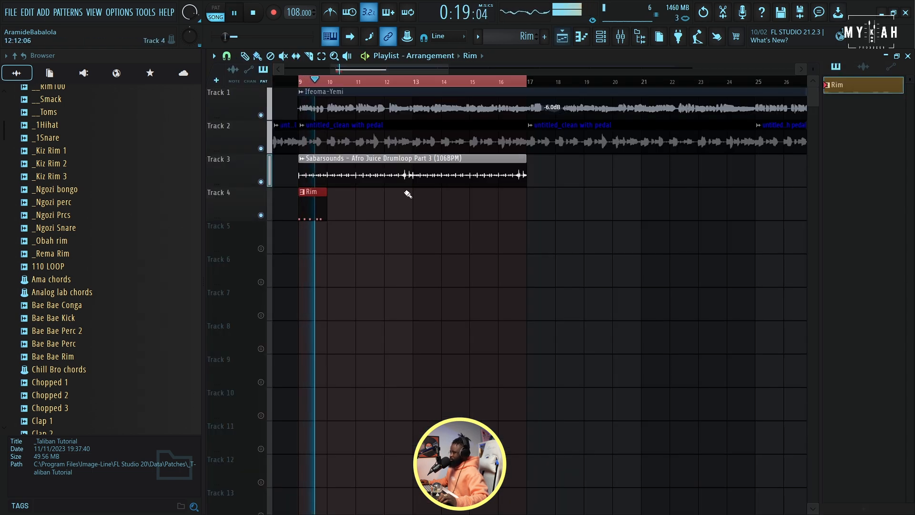
drag(339, 212, 505, 198)
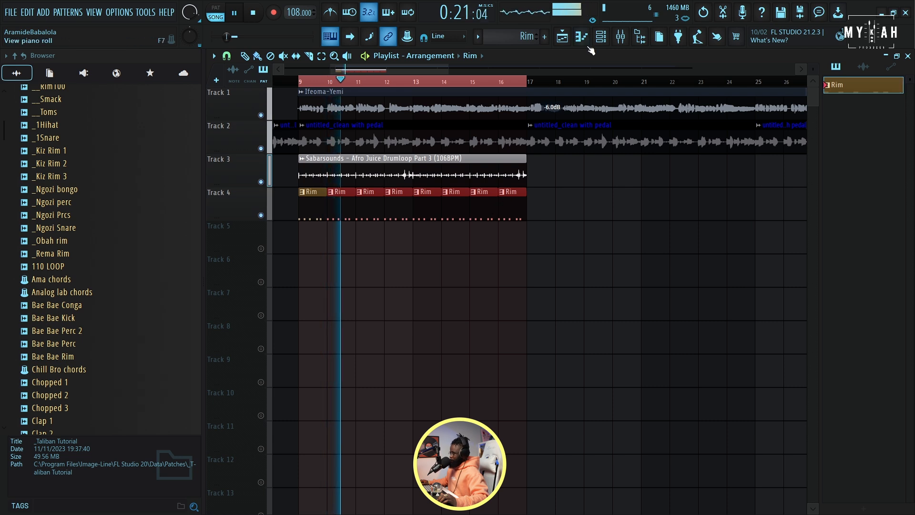
Load the __Obah Kick sample into the Sampler channel and place a new pattern named Kick on track 5 at bar 9
click(601, 37)
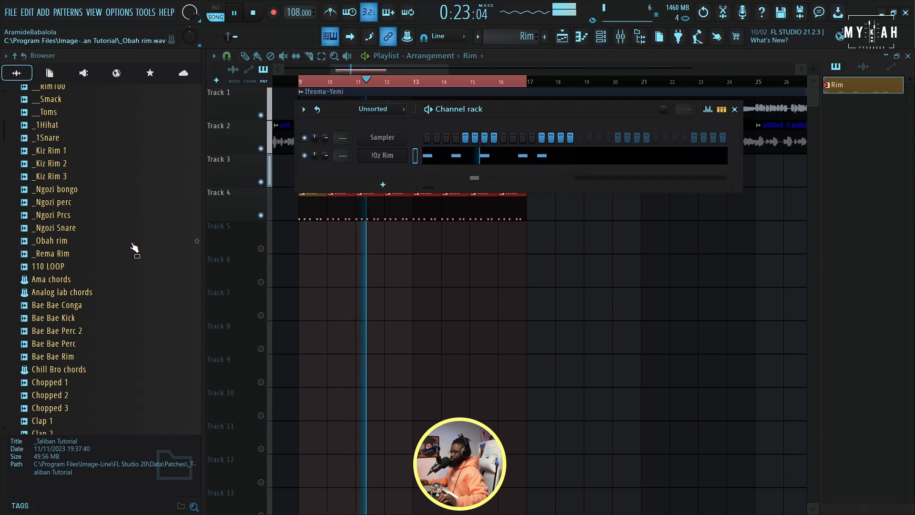
key(space)
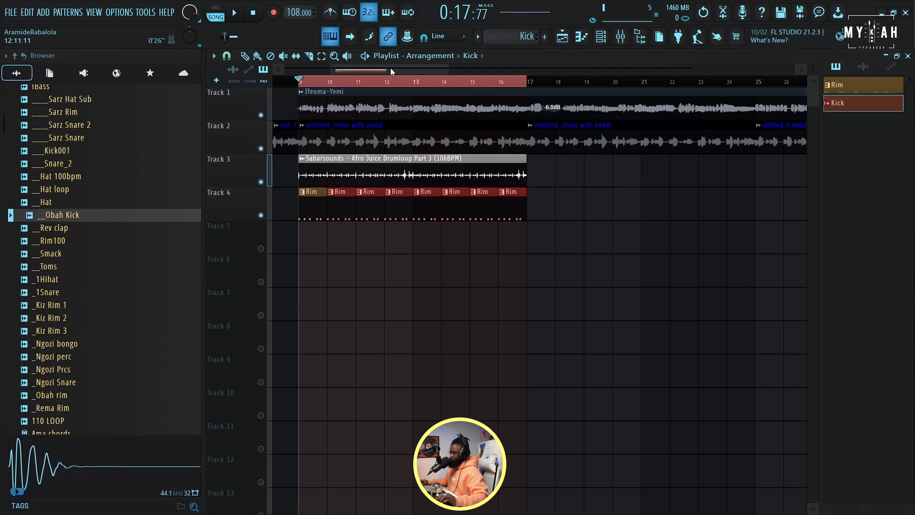
key(space)
click(307, 226)
key(space)
Program a four-on-the-floor beat for __Obah Kick on steps 1, 5, 9 and 13
key(F7)
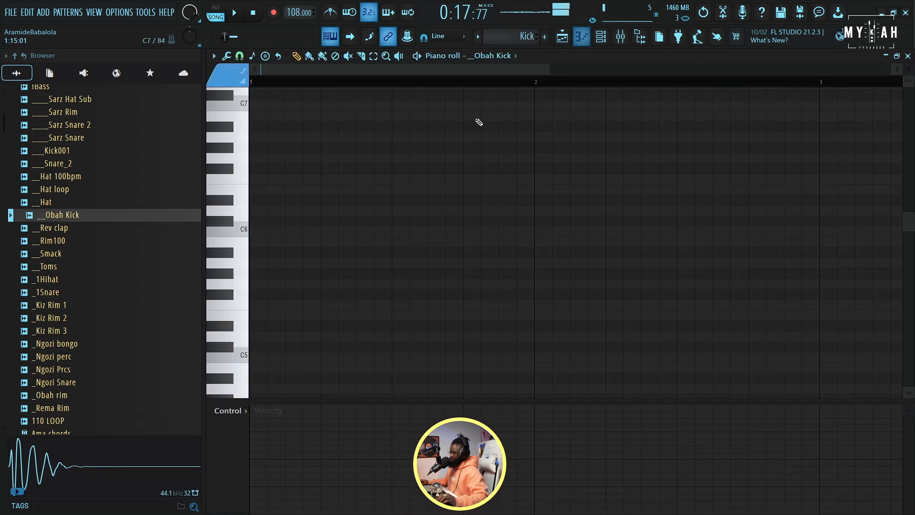
click(600, 36)
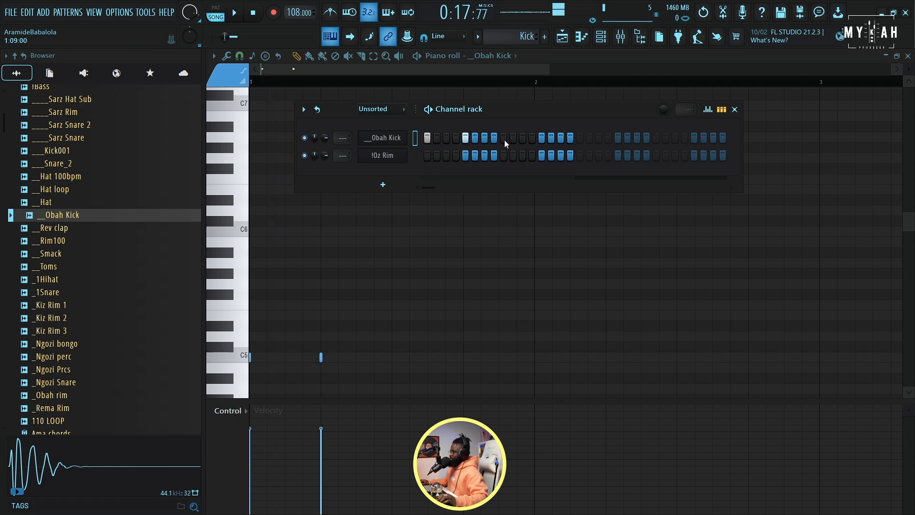
click(540, 142)
key(space)
key(space)
right_click(392, 138)
click(427, 137)
Raise the kick notes to full velocity and repeat the Kick pattern along track 5 to the end of bar 16
double_click(313, 240)
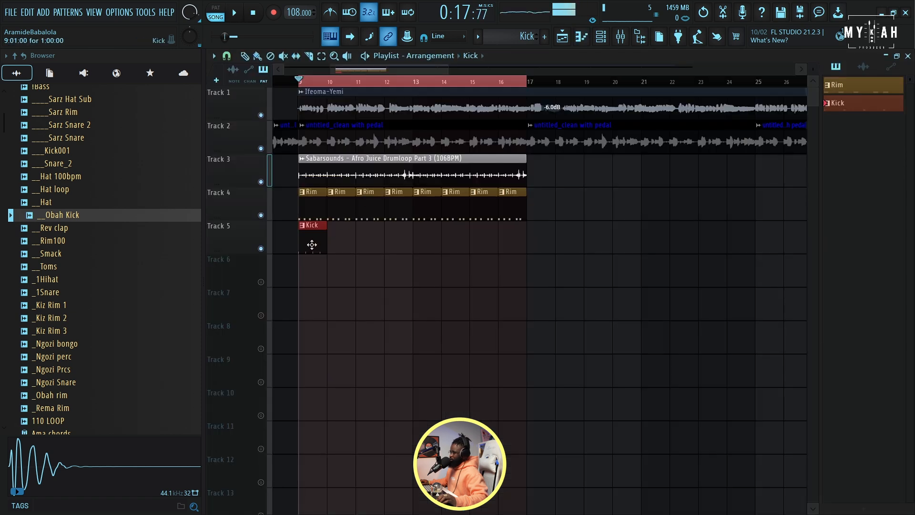
key(space)
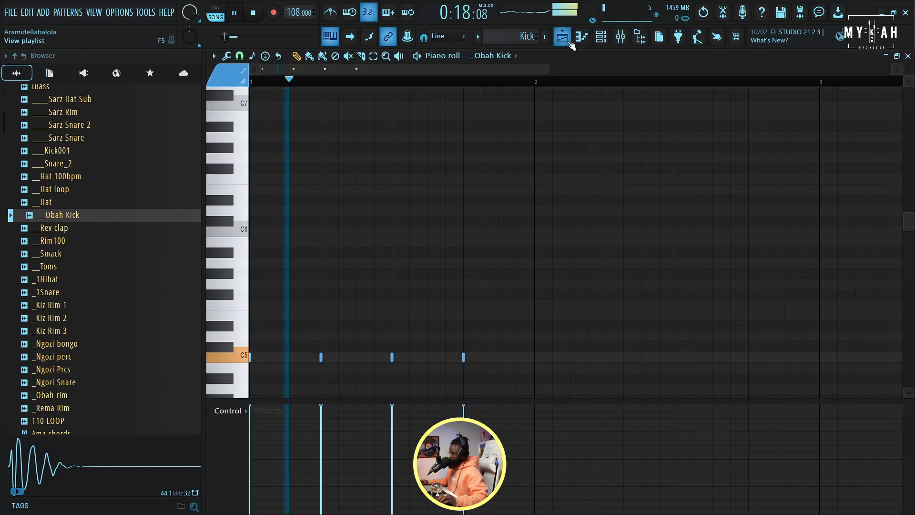
key(F5)
drag(332, 248, 501, 241)
Insert Fruity soft clipper in the Master track's first effect slot with a threshold of -4.4 dB
click(620, 39)
key(space)
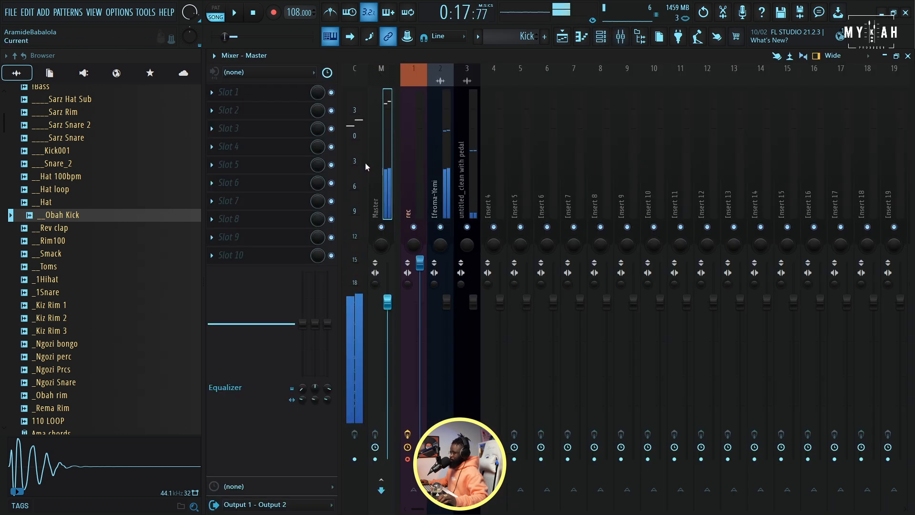
click(239, 92)
click(610, 217)
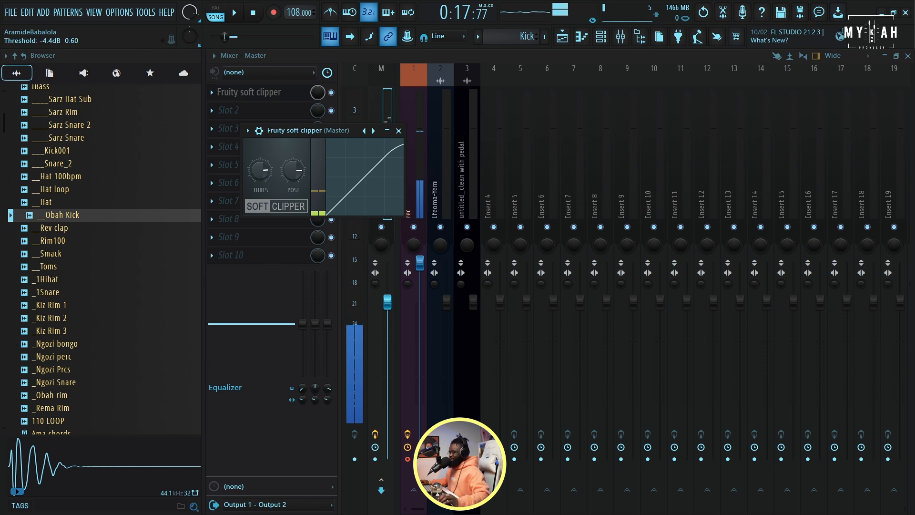
Play back the looped section in the playlist with reduced track heights
click(567, 41)
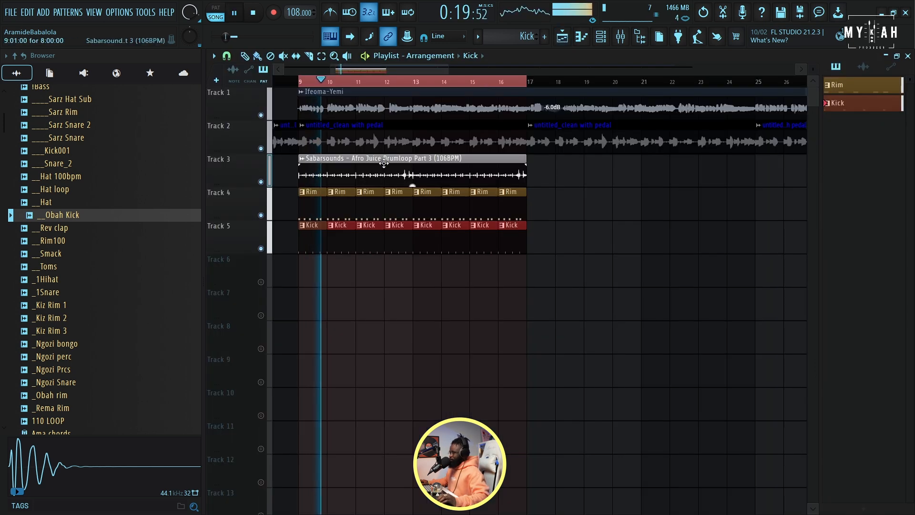
drag(813, 69, 813, 76)
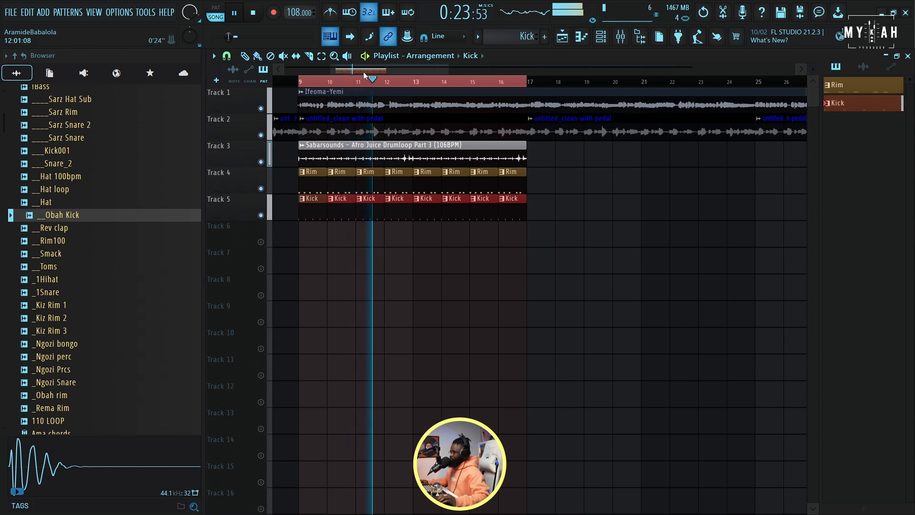
key(space)
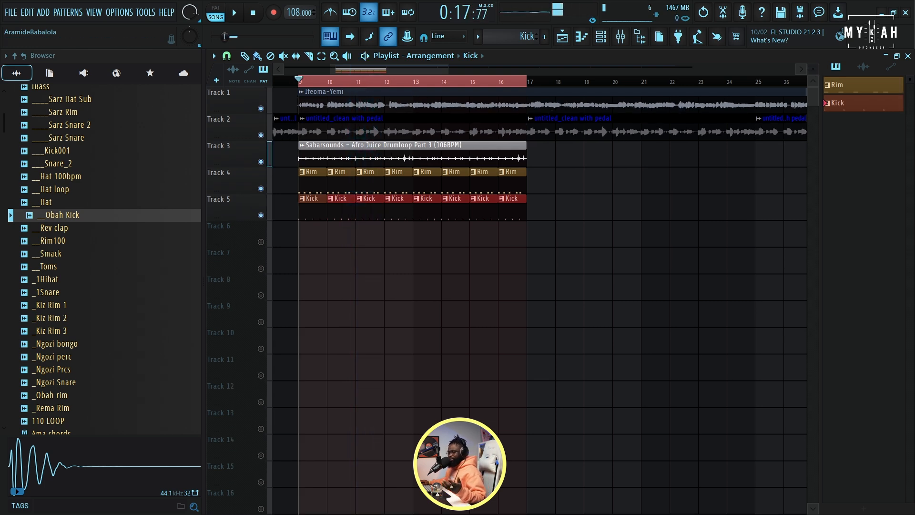
Bring the OLIVER_98_percussion_loop_shaker_mixready_plus sample from the sample library onto track 6 at bar 9
key(alt+Tab)
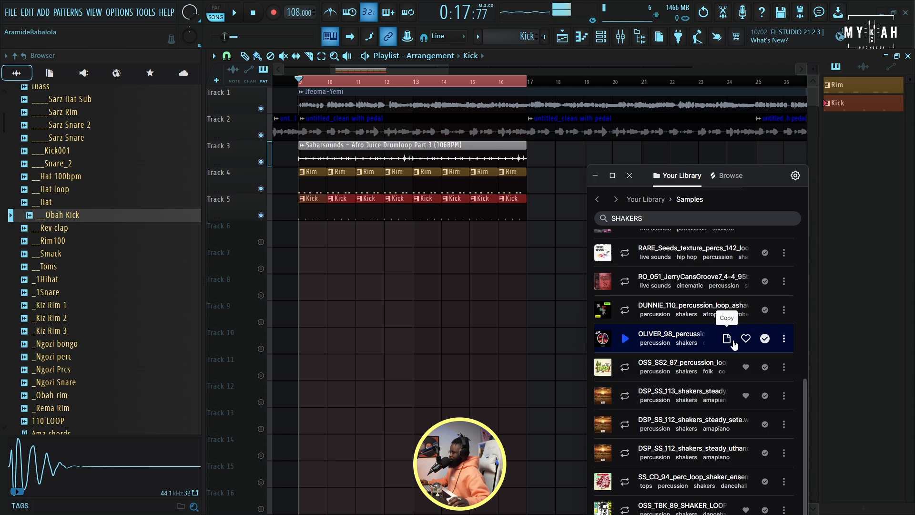
drag(725, 340, 343, 259)
drag(507, 240, 507, 240)
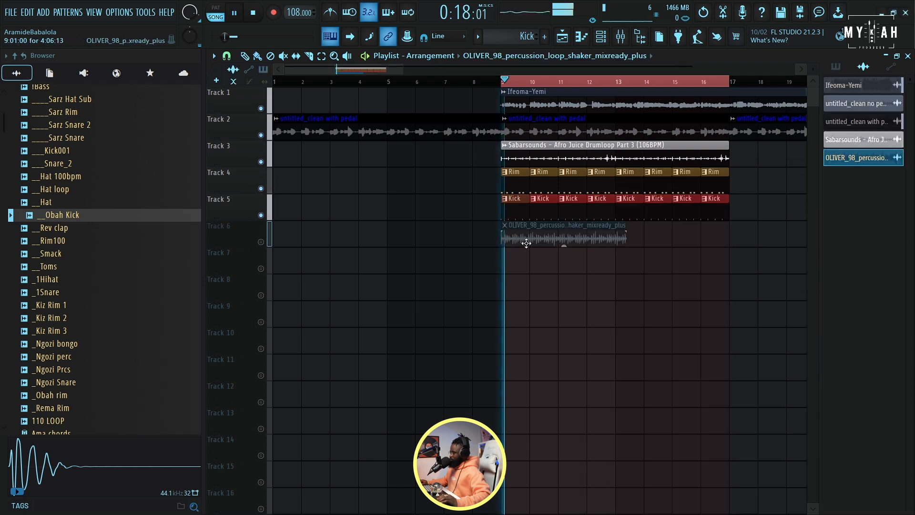
Unmute track 6 and lower the shaker clip's gain to -11.7 dB
click(260, 242)
key(space)
key(space)
drag(564, 245, 564, 254)
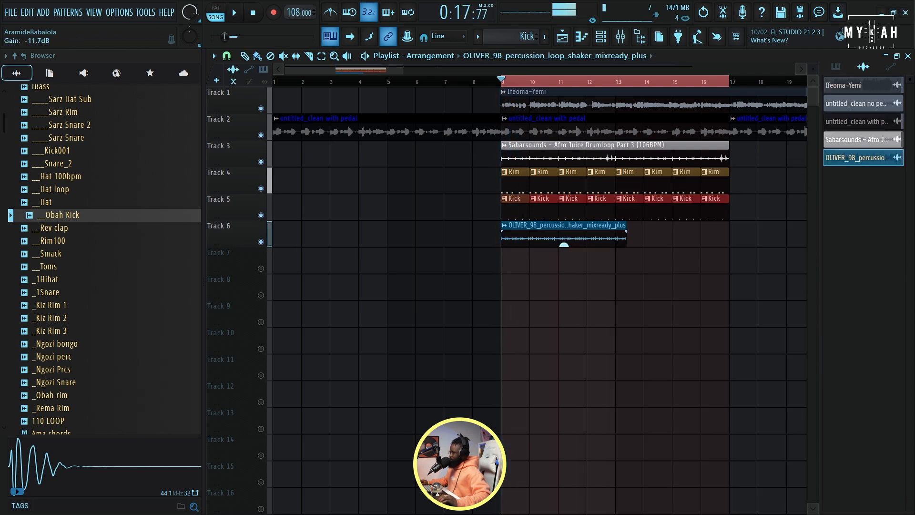
Time-stretch the shaker loop on track 6 to span four bars and repeat it from bar 13 up to bar 17
double_click(564, 235)
click(553, 204)
click(539, 236)
right_click(487, 210)
click(510, 302)
key(space)
right_click(639, 266)
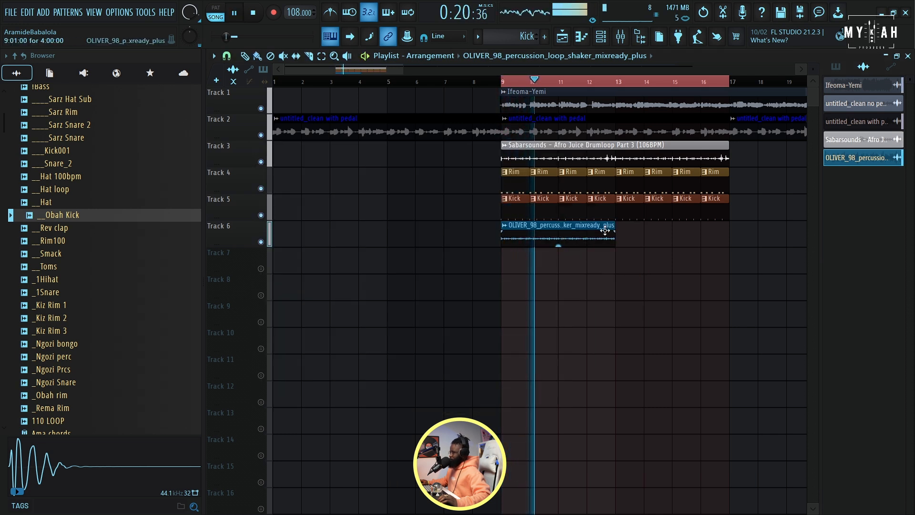
click(620, 234)
drag(386, 71, 424, 76)
Audition percussion samples and load IDK PERC and IDK SNARE into a new Perc pattern, with an IDK SNARE note at step 11
click(600, 37)
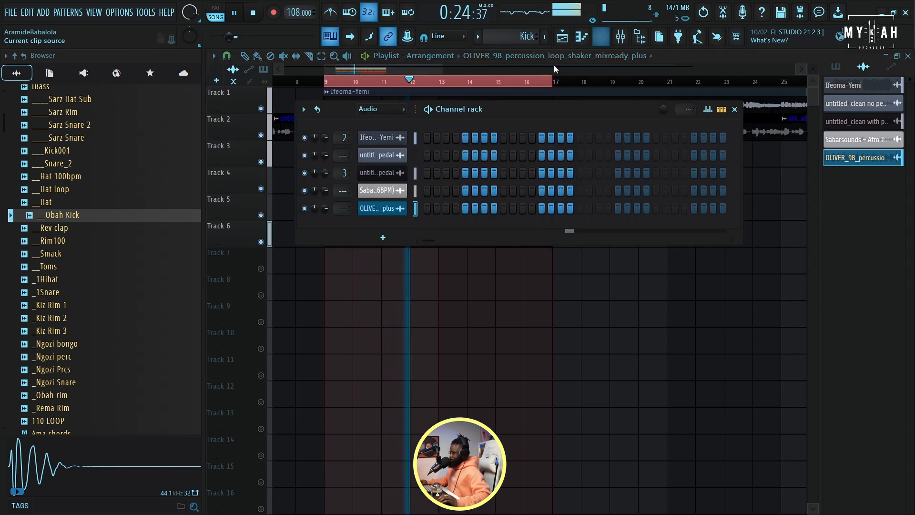
click(371, 109)
click(375, 147)
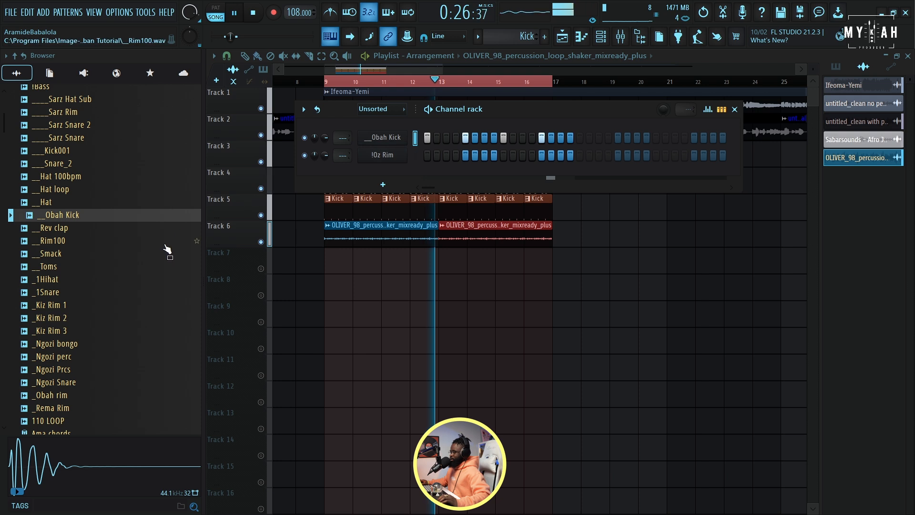
key(space)
scroll(98, 266, down, 12)
scroll(57, 191, up, 2)
click(57, 190)
click(45, 202)
click(45, 215)
click(48, 175)
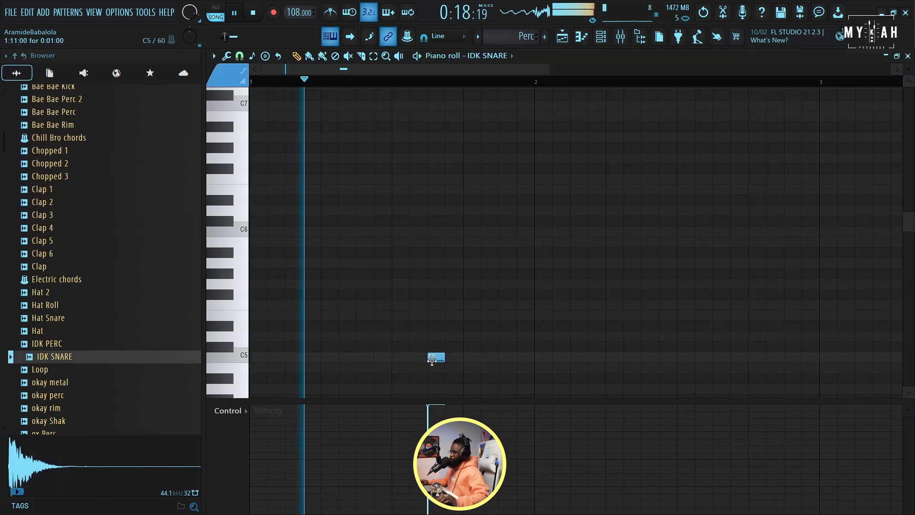
Program IDK PERC hits on steps 4 and 7 of the Perc pattern, checking them in playback
click(600, 41)
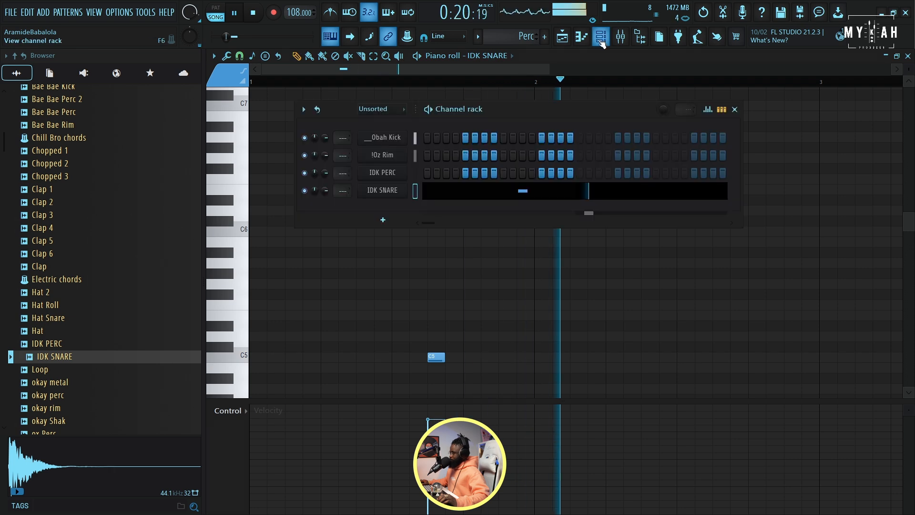
right_click(405, 172)
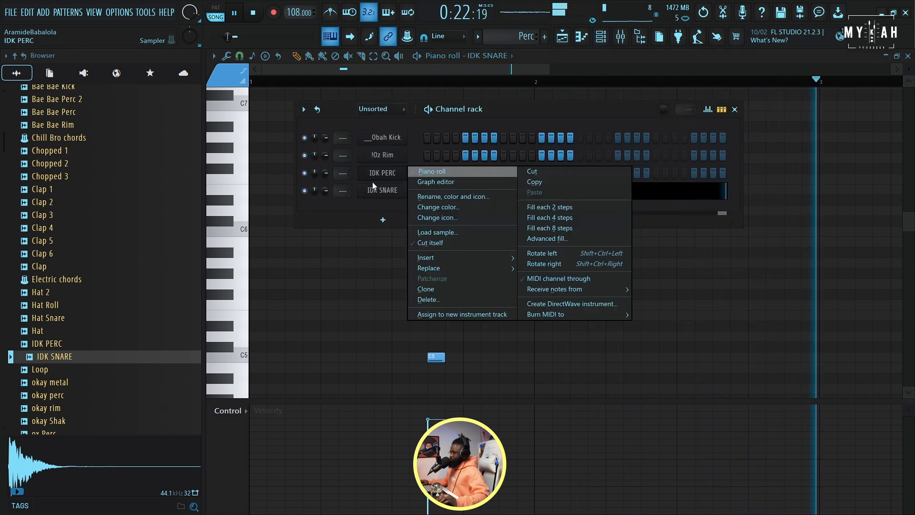
click(355, 203)
click(456, 174)
key(space)
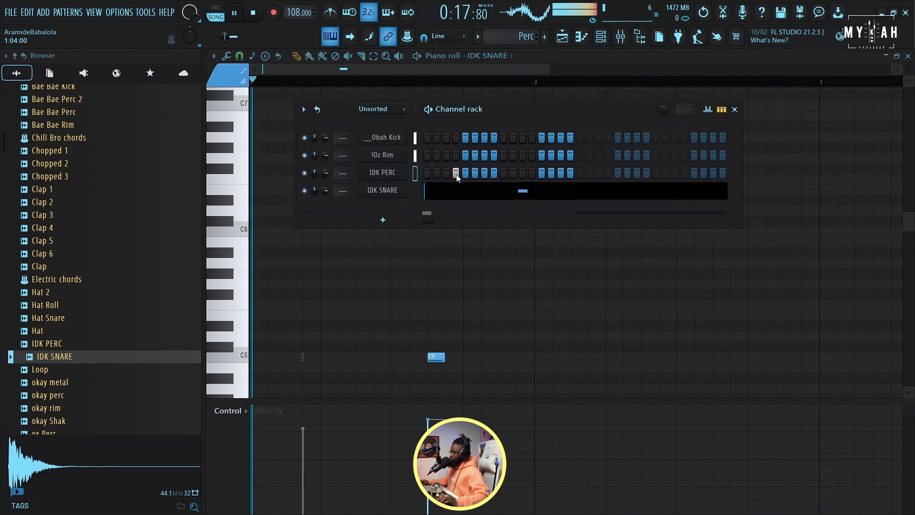
key(space)
key(space)
click(481, 173)
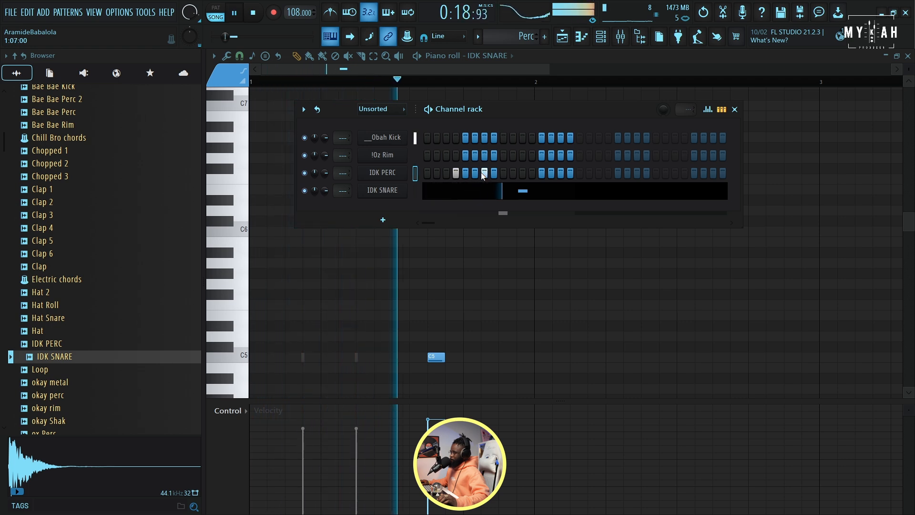
key(space)
Shorten the IDK SNARE note to a single-step hit and repeat the Perc pattern on track 7 from bar 9 up to bar 17
click(511, 193)
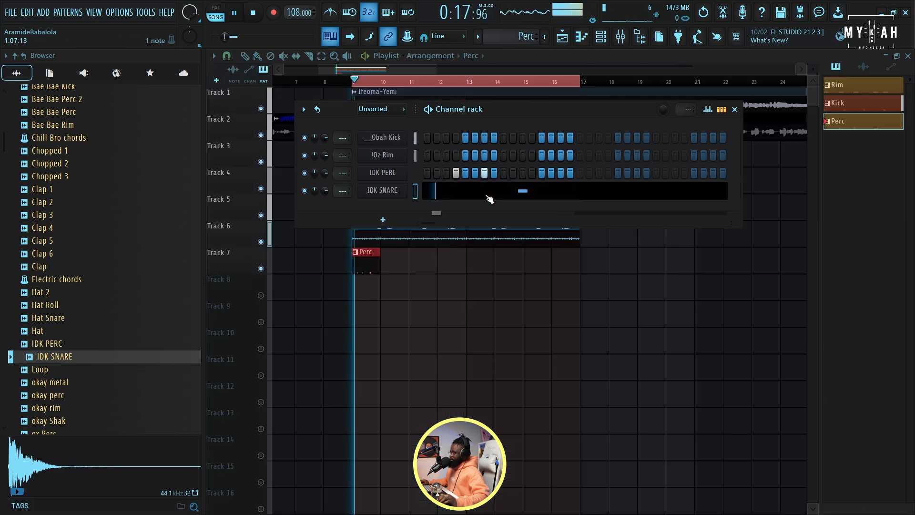
click(490, 195)
key(space)
drag(443, 357, 428, 357)
click(601, 37)
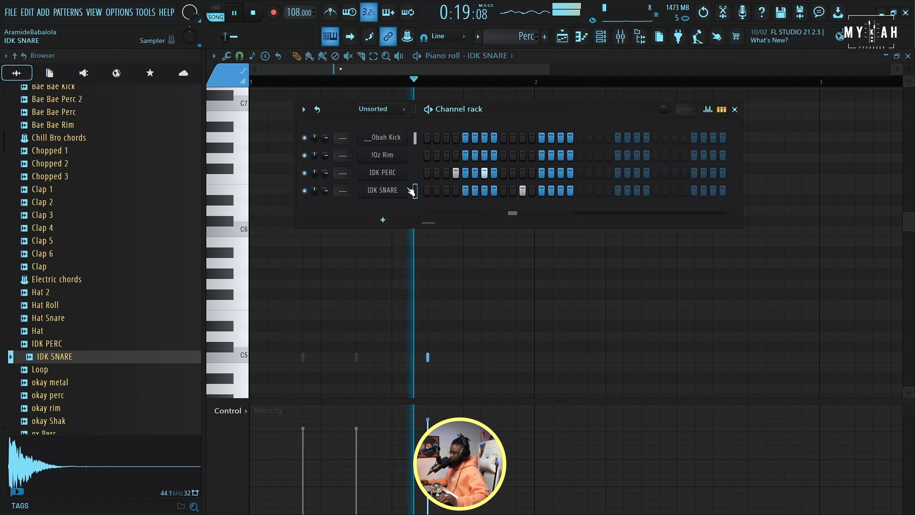
click(386, 174)
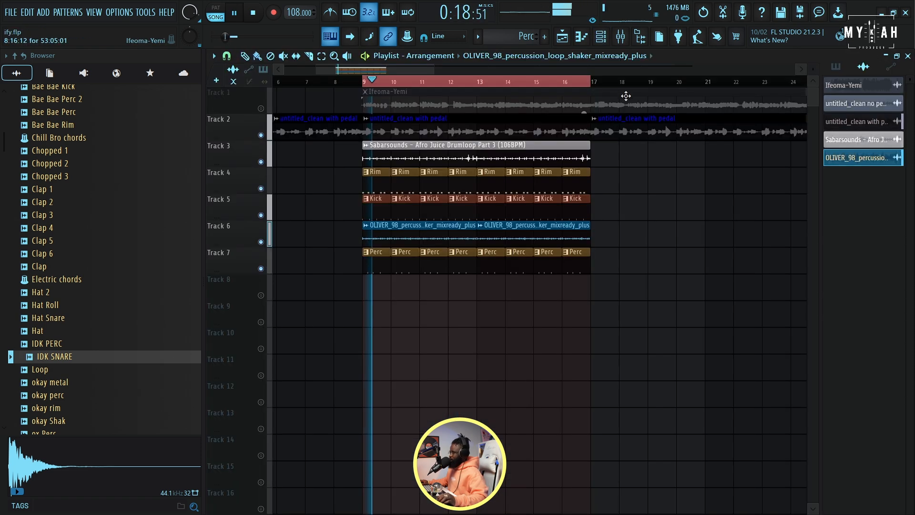
key(space)
Add a fender bass instrument channel to the Unsorted group and place a new Bass pattern on track 8 at bar 9
click(601, 36)
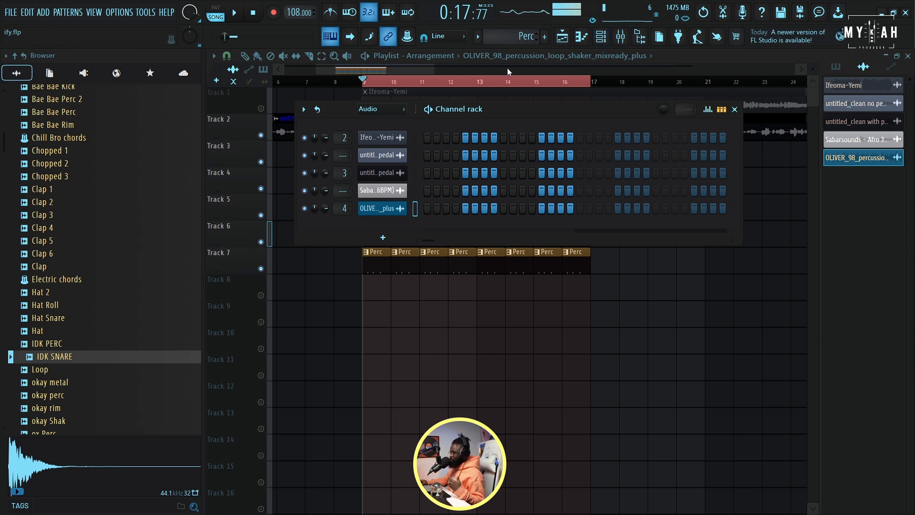
click(381, 147)
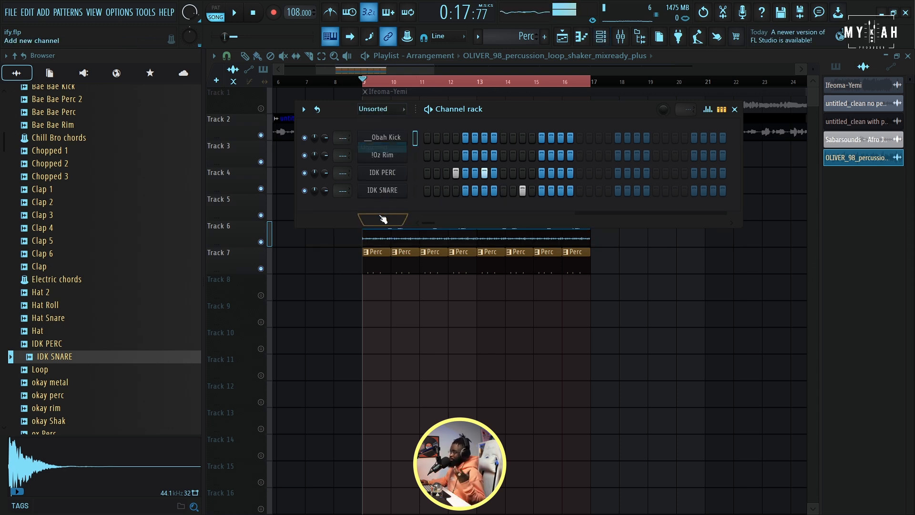
click(379, 218)
click(402, 417)
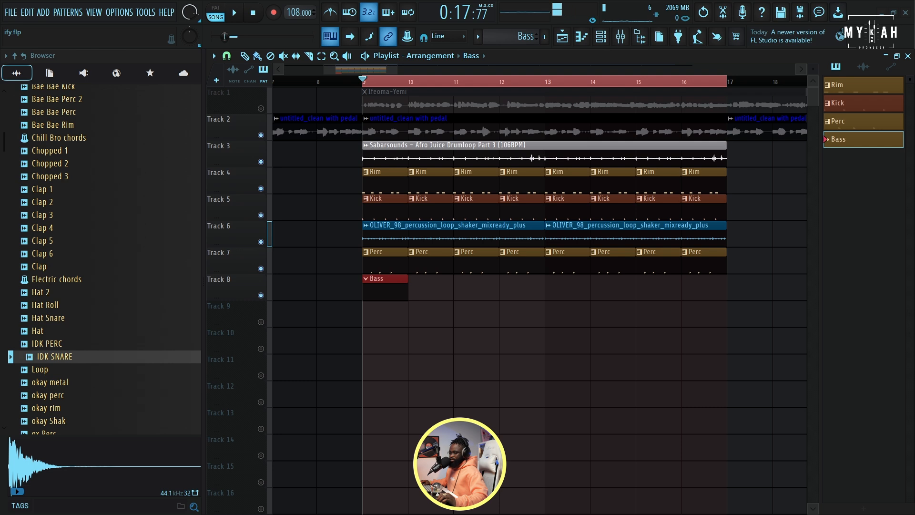
Enter two-step bass notes for the fender channel: A3 at the start of bar 1 and D4 at step 7
key(F7)
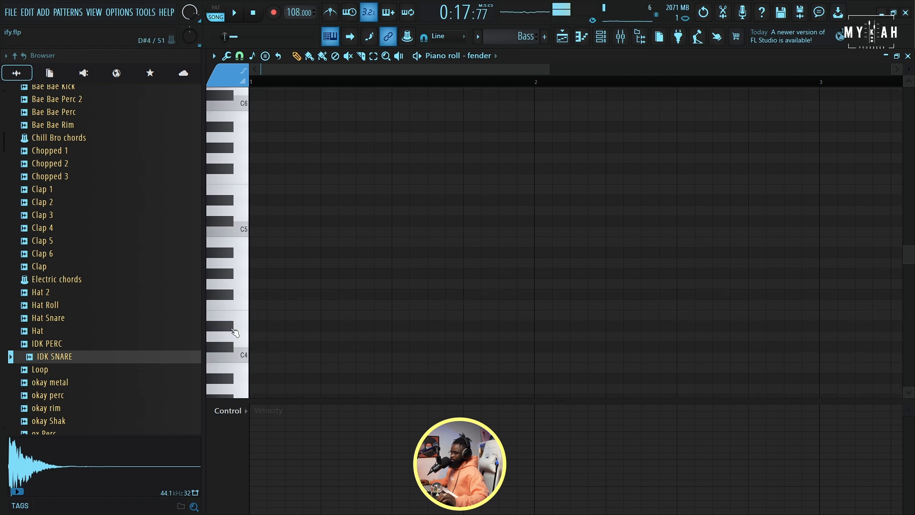
scroll(234, 334, down, 4)
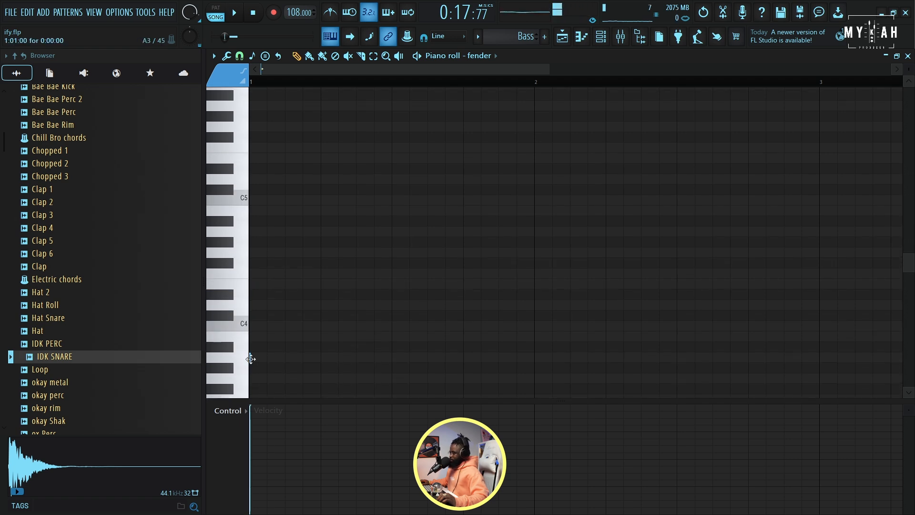
drag(258, 357, 285, 357)
click(342, 304)
key(space)
drag(322, 307, 372, 307)
key(space)
key(space)
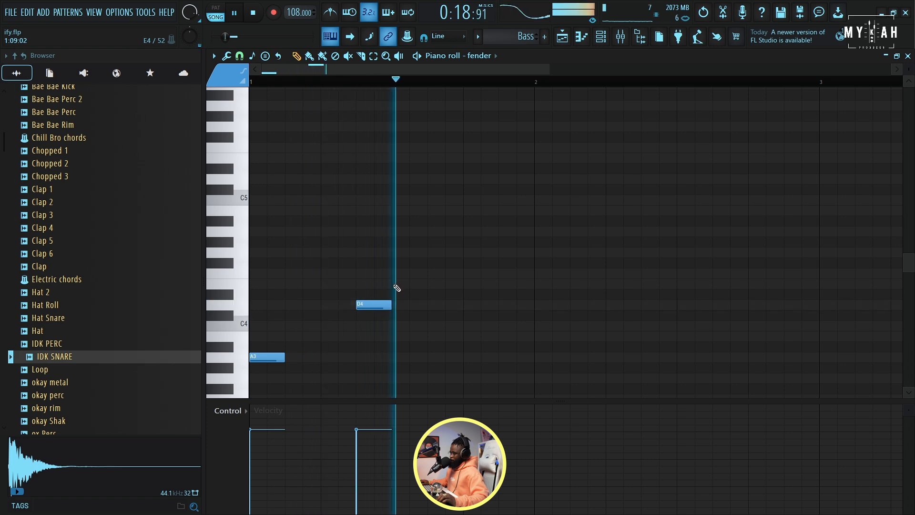
Add an E4 of length 0:01:21 at step 9 of bar 1 and a very short E4 at step 11
key(space)
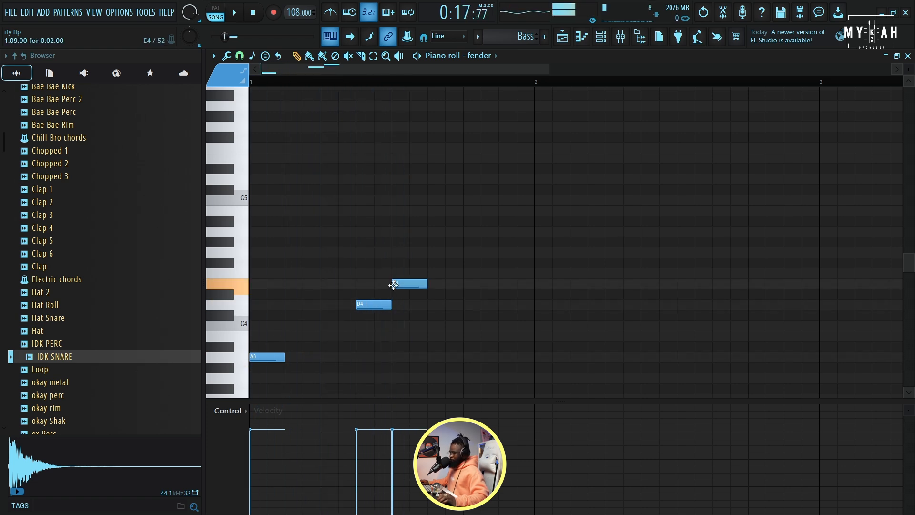
key(space)
click(436, 284)
key(space)
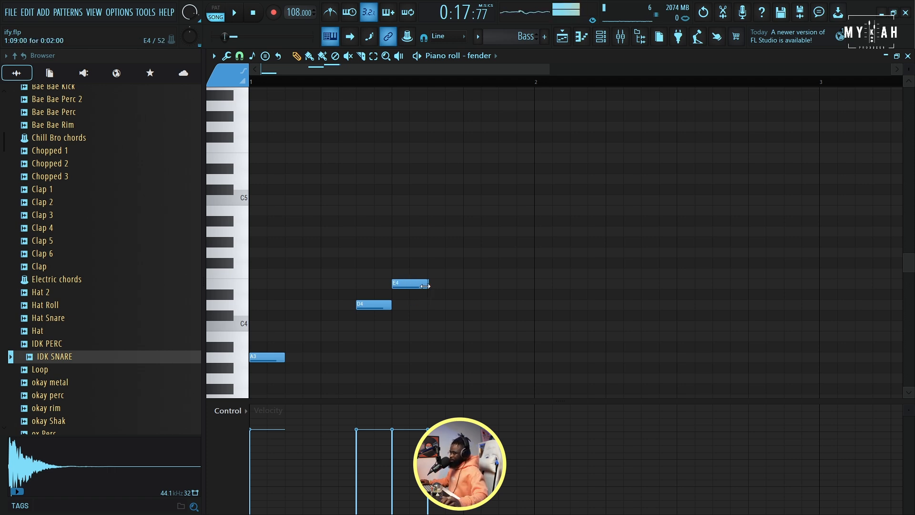
key(space)
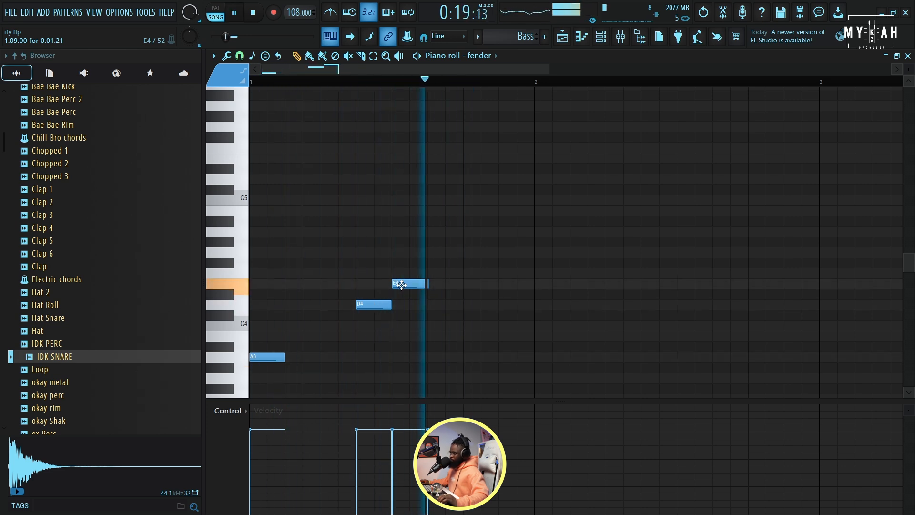
Add F4, E4 and D4 notes at steps 1, 7 and 9 of bar 2, and lengthen the D4 to 0:03:21
click(535, 273)
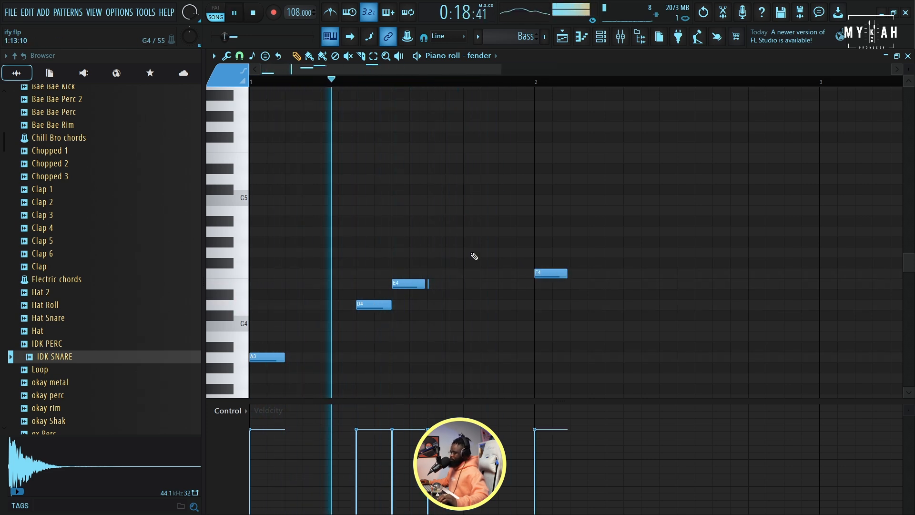
key(space)
key(space)
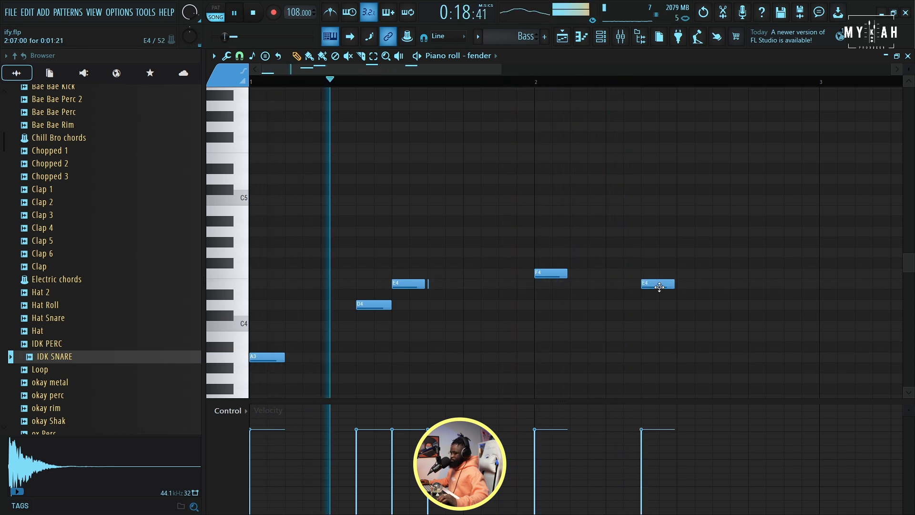
click(678, 305)
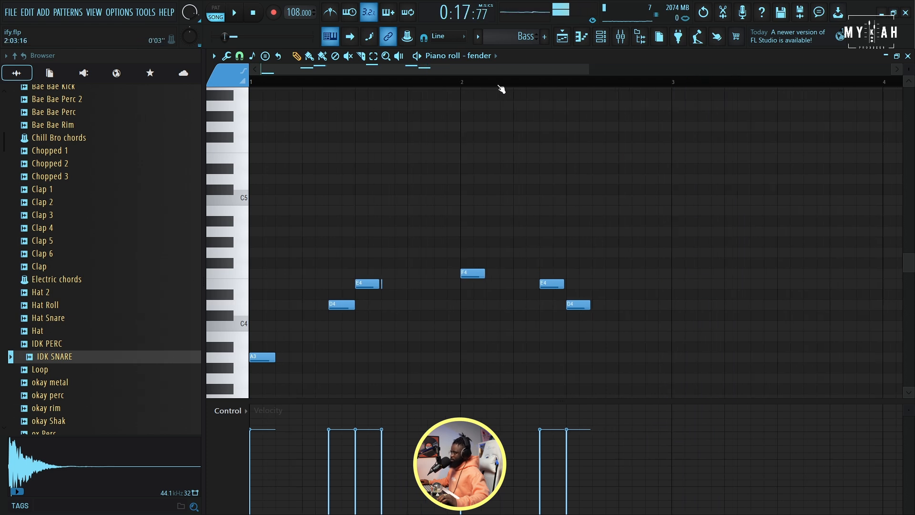
click(570, 305)
drag(585, 304, 612, 305)
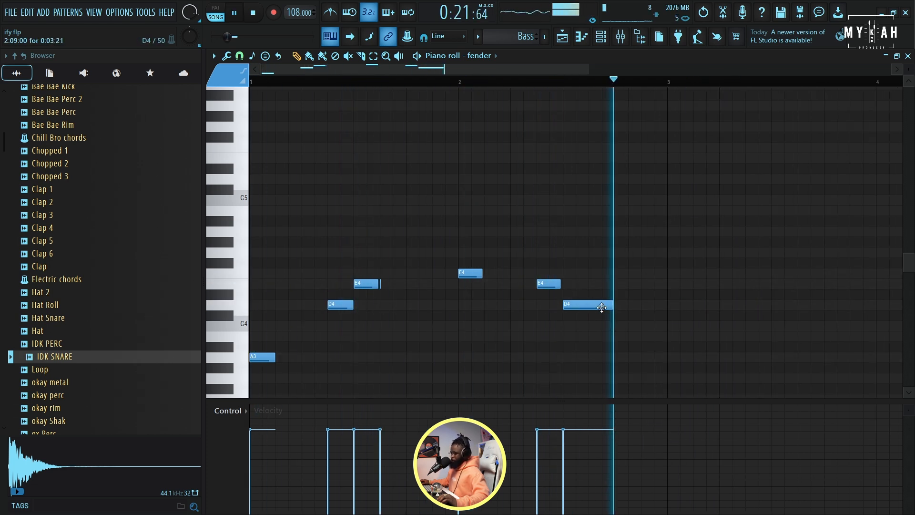
Add a short A4 at step 15 of bar 2 and duplicate the two-bar bass line into bars 3 and 4
click(643, 232)
key(space)
key(space)
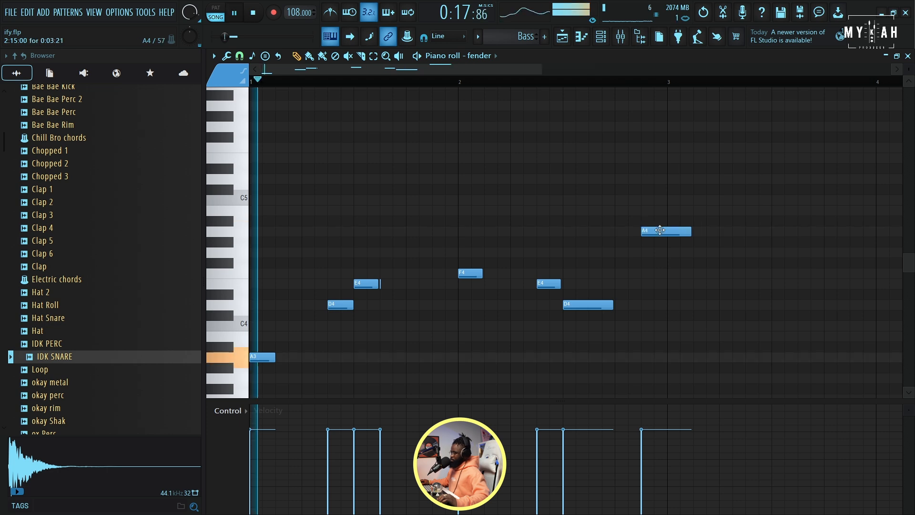
drag(689, 232, 666, 236)
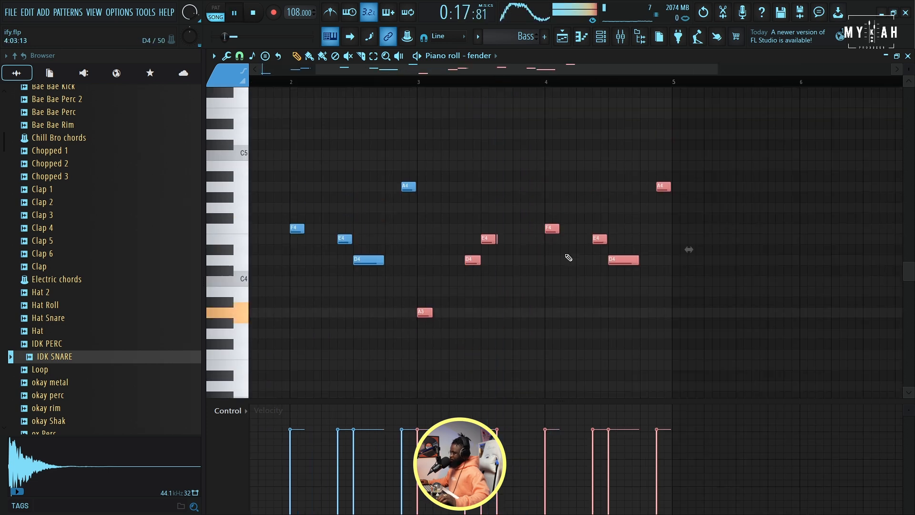
Add a very short E4 at step 15 of bar 3 and an F5 of length 0:01:21 at step 3 of bar 4
scroll(565, 258, up, 1)
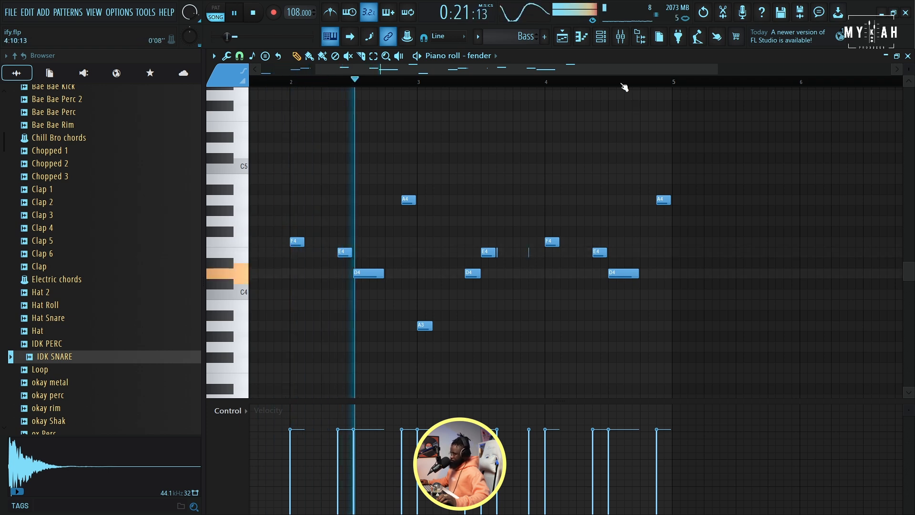
scroll(621, 88, up, 4)
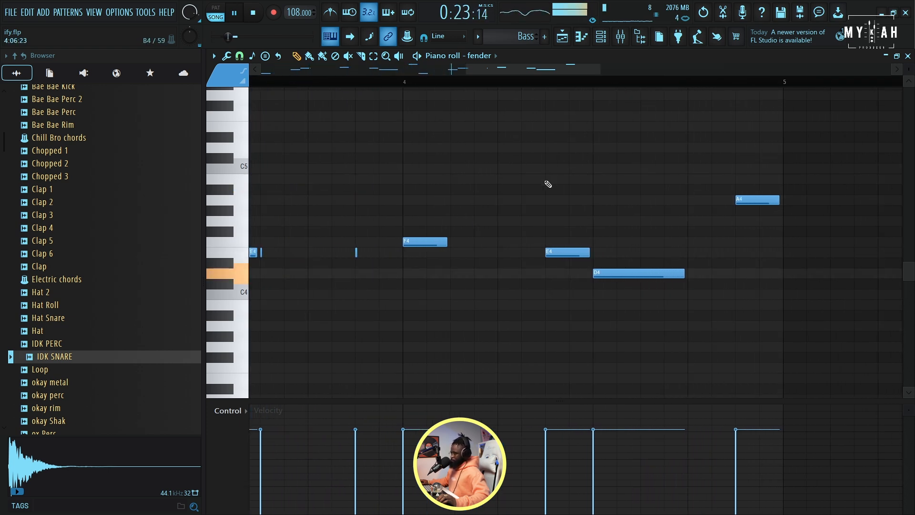
key(space)
scroll(457, 221, up, 2)
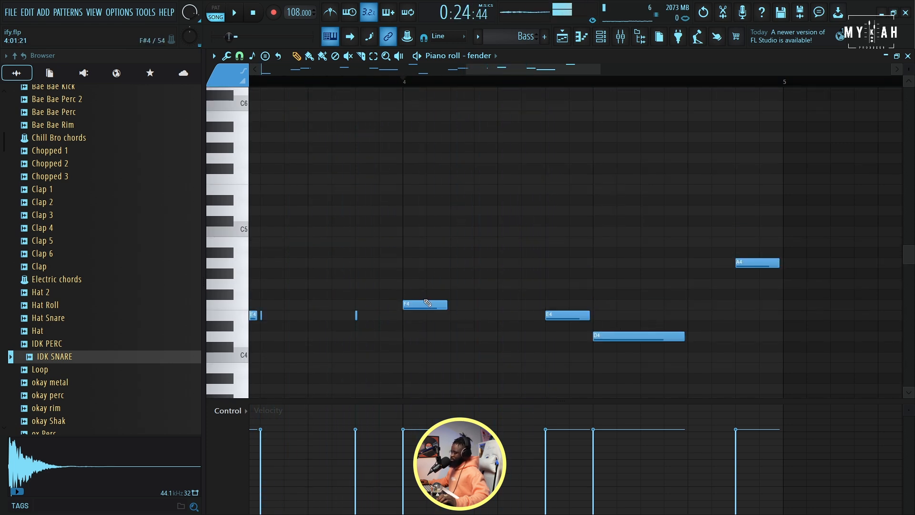
key(space)
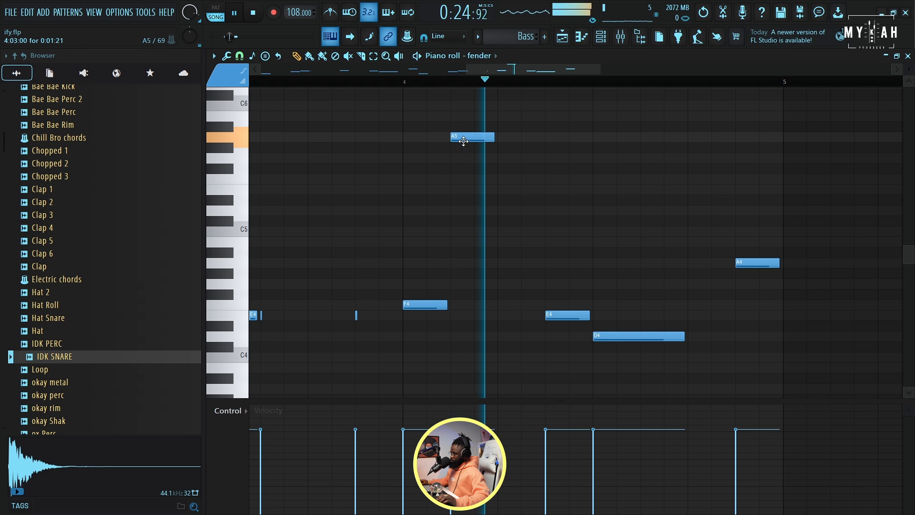
drag(462, 142, 462, 184)
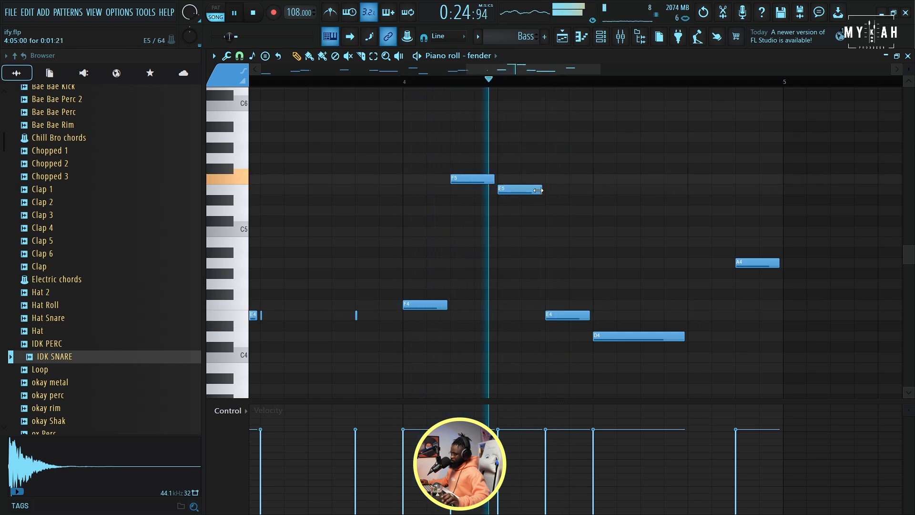
Shorten the E5 at step 5 of bar 4 to 0:00:18 and add a very short D4 at step 6
drag(531, 192, 513, 197)
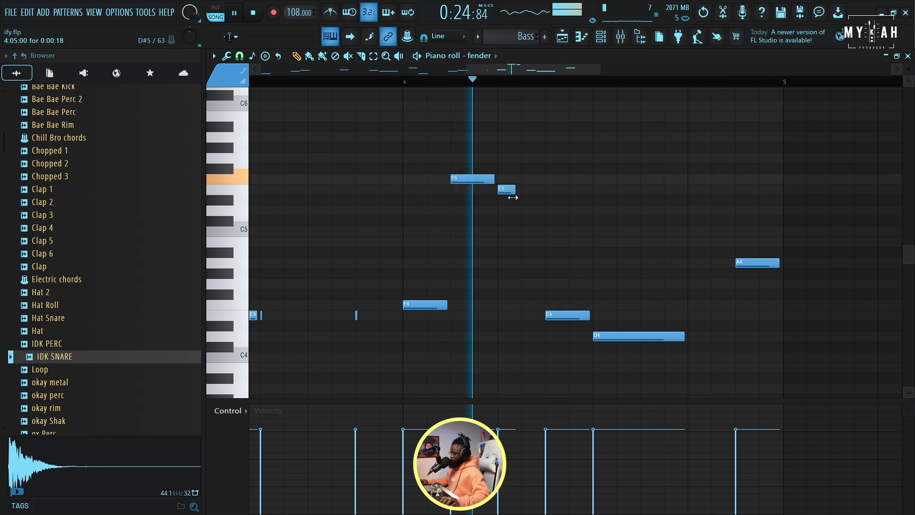
key(space)
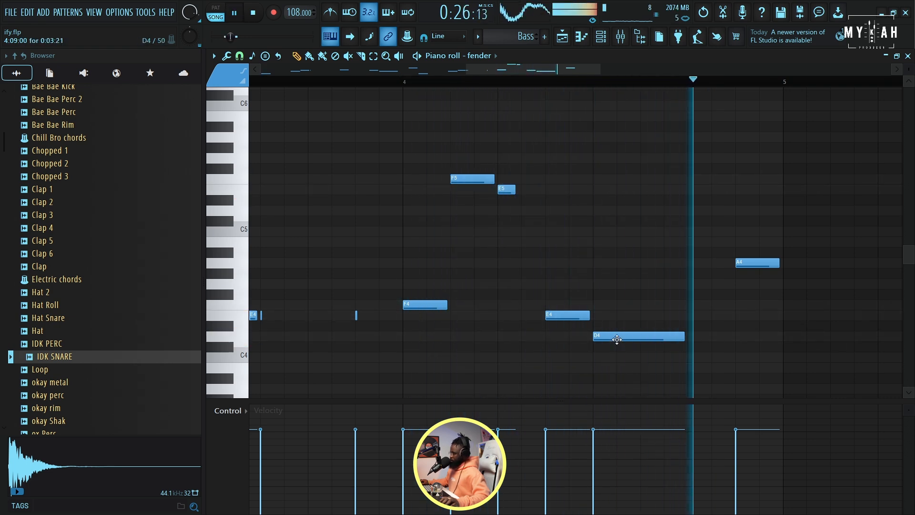
key(space)
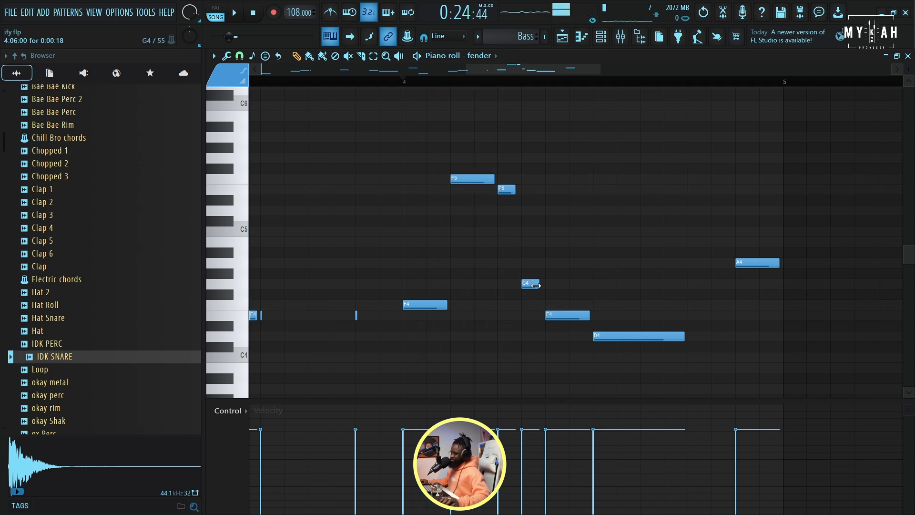
key(space)
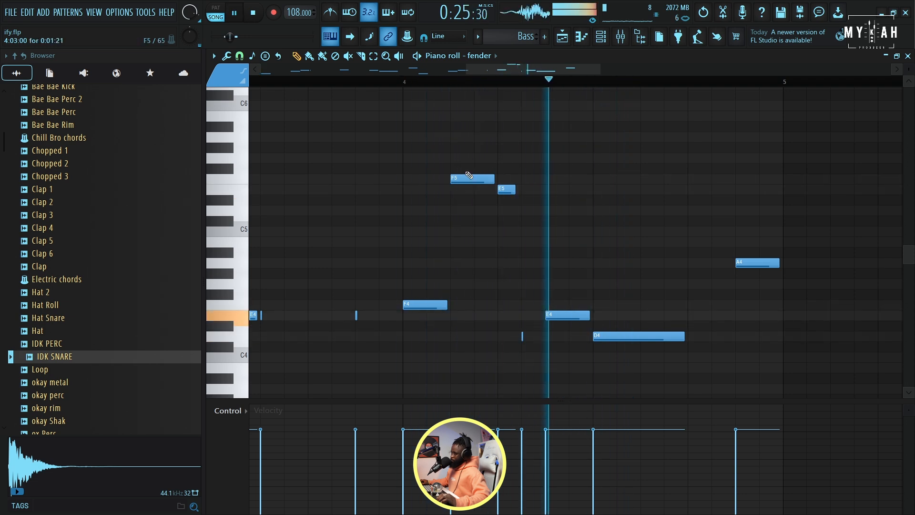
Mute track 2 in the playlist and place a second Bass pattern clip at bar 13 on track 8
key(F5)
key(space)
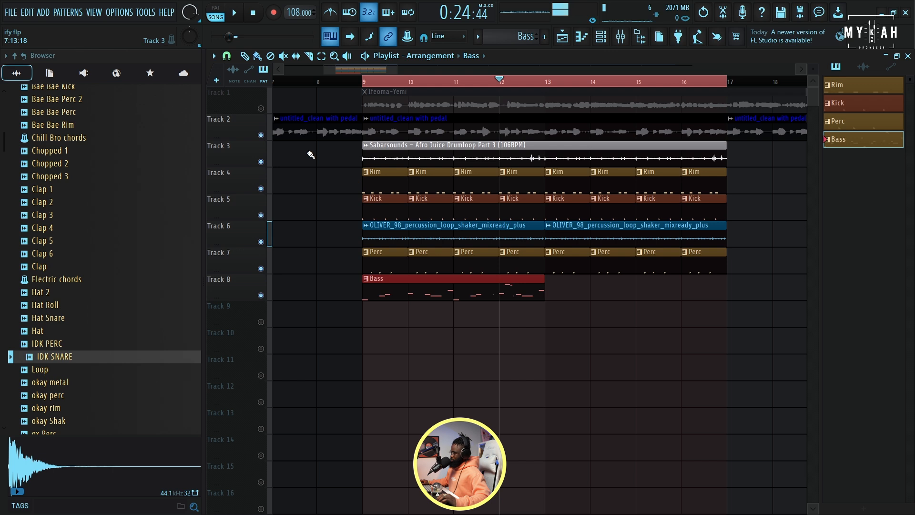
click(260, 135)
key(space)
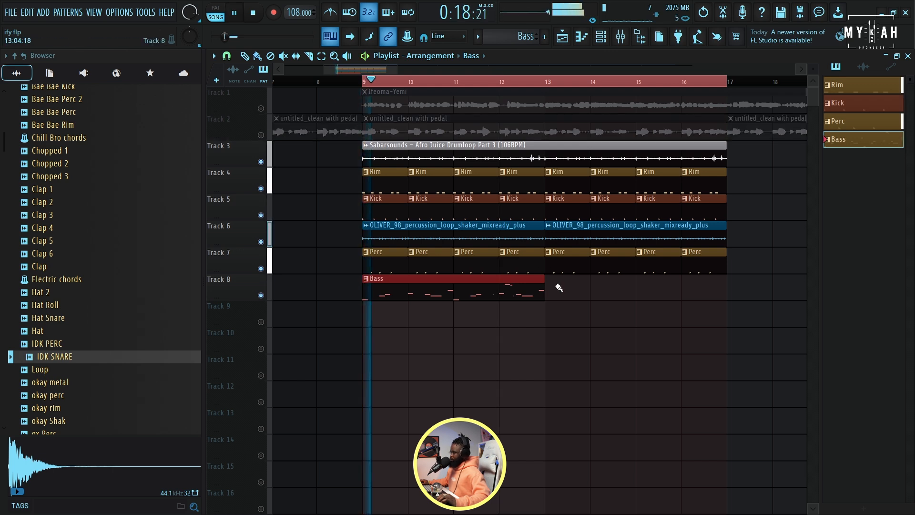
click(559, 288)
Lengthen the F4 at the start of bar 2 and the A3 at the start of bar 3 to about three steps each
double_click(388, 291)
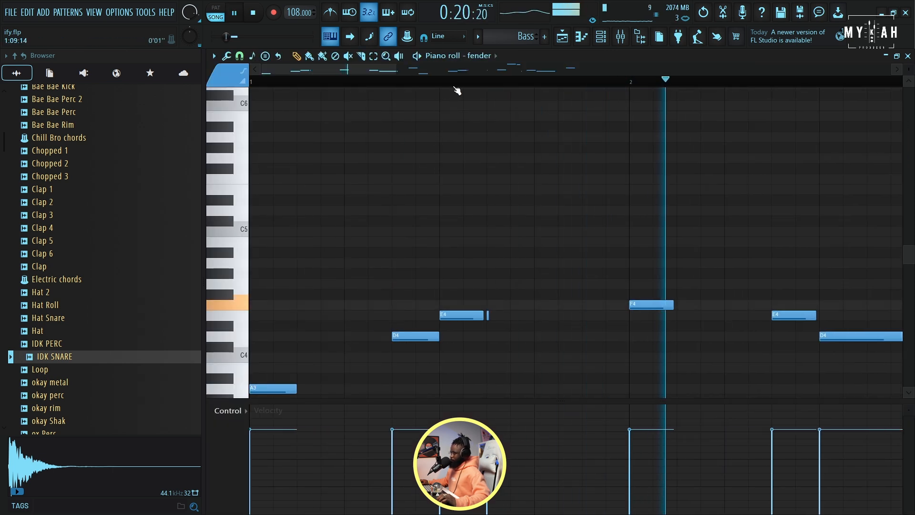
scroll(455, 85, down, 5)
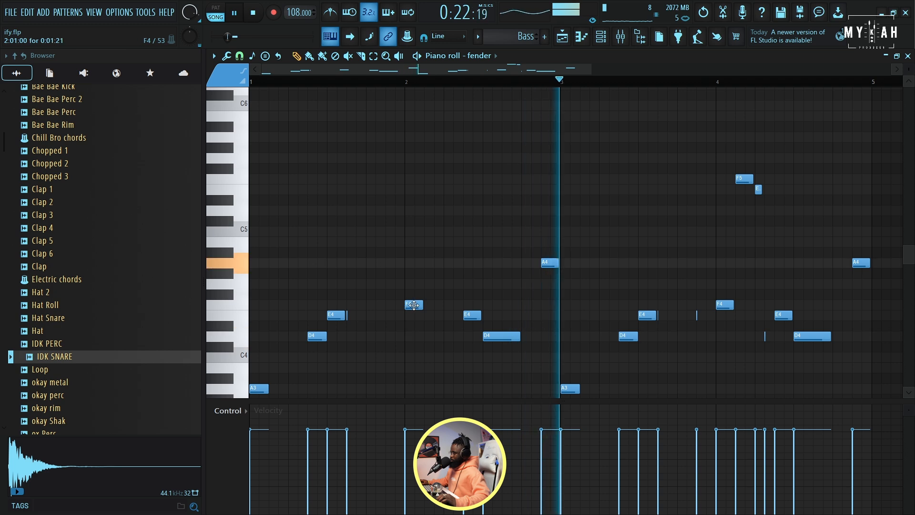
drag(422, 304, 434, 306)
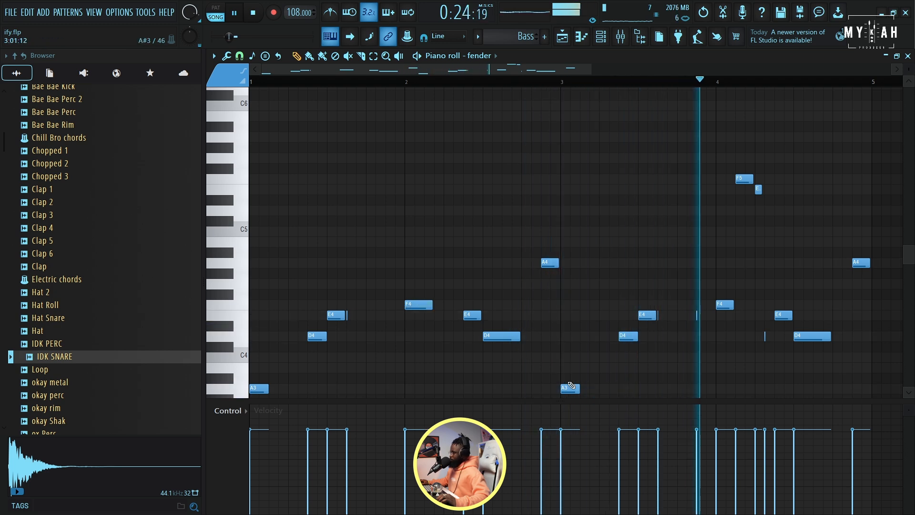
drag(579, 389, 590, 390)
key(space)
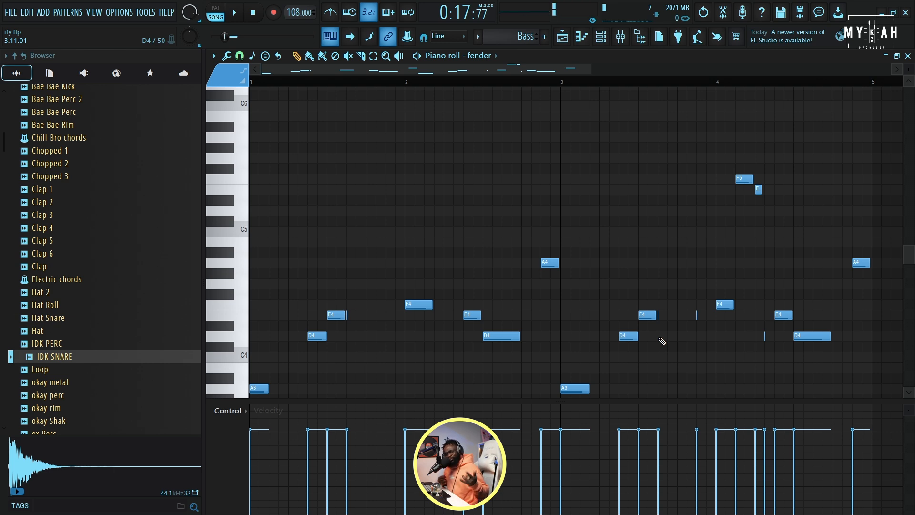
key(space)
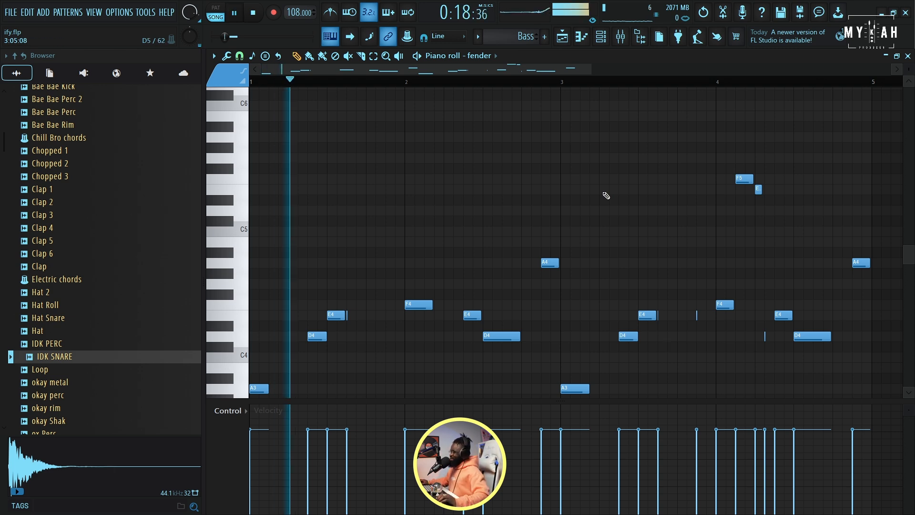
Route the fender channel to the free mixer track 5
click(601, 38)
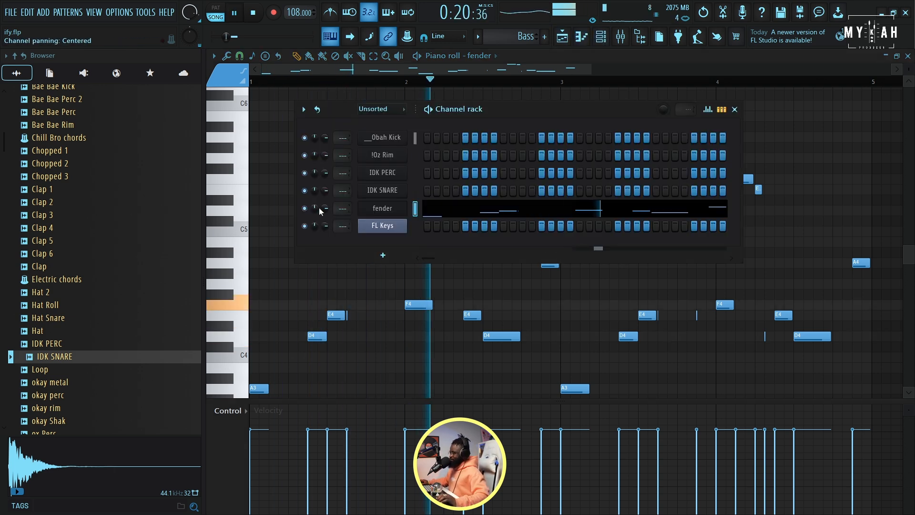
click(382, 208)
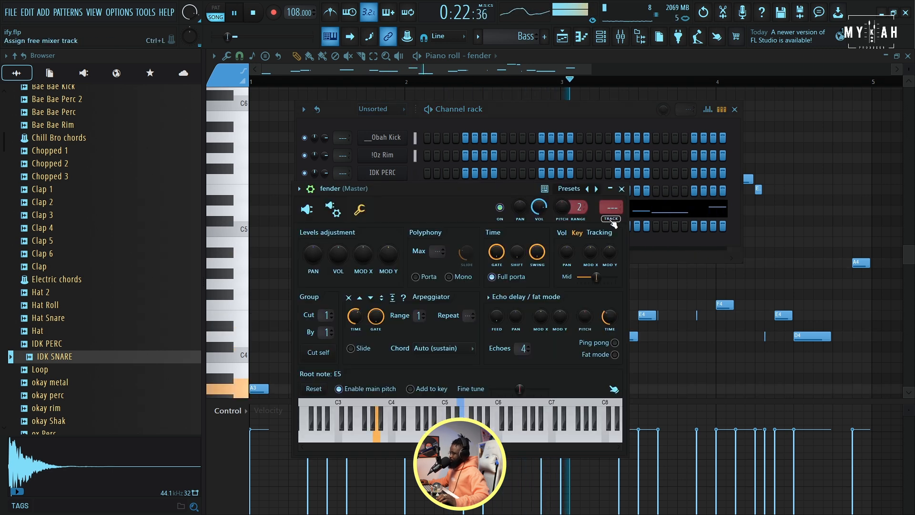
click(620, 36)
Route the __Obah Kick channel to mixer track 6 and sidechain it to the fender track
click(607, 39)
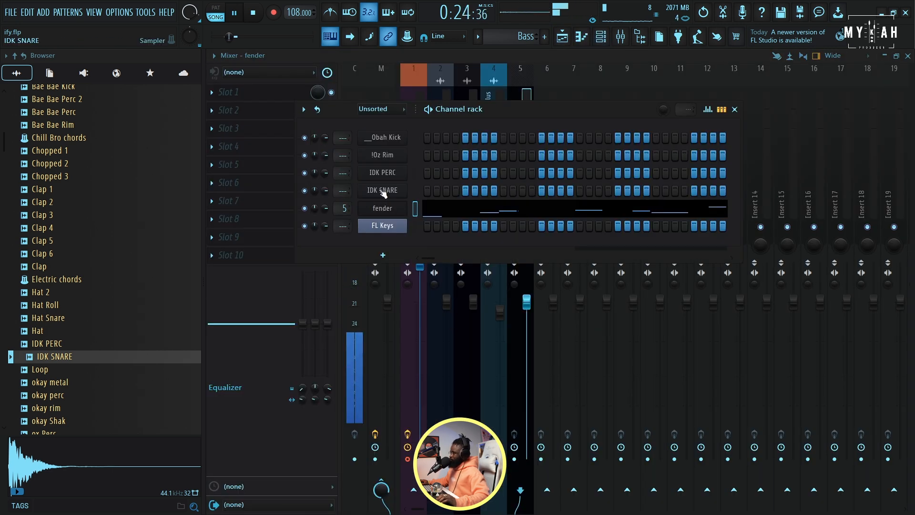
click(388, 137)
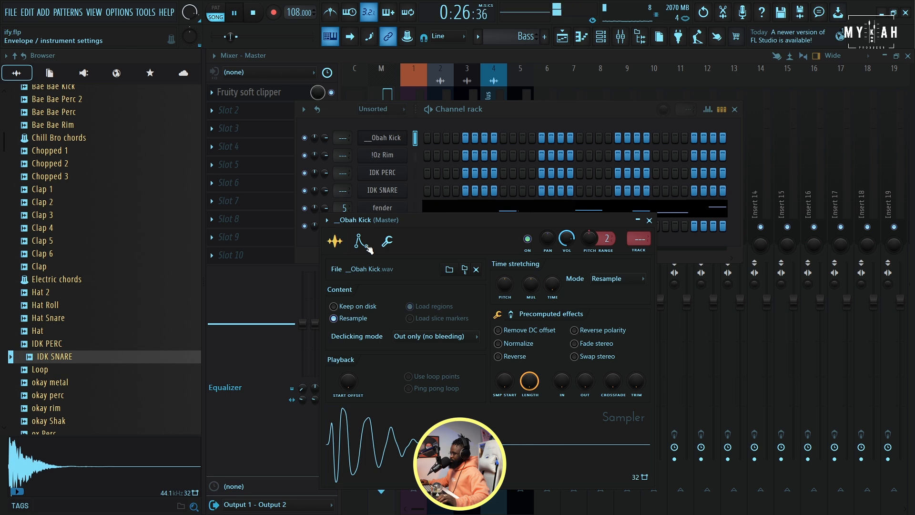
right_click(520, 491)
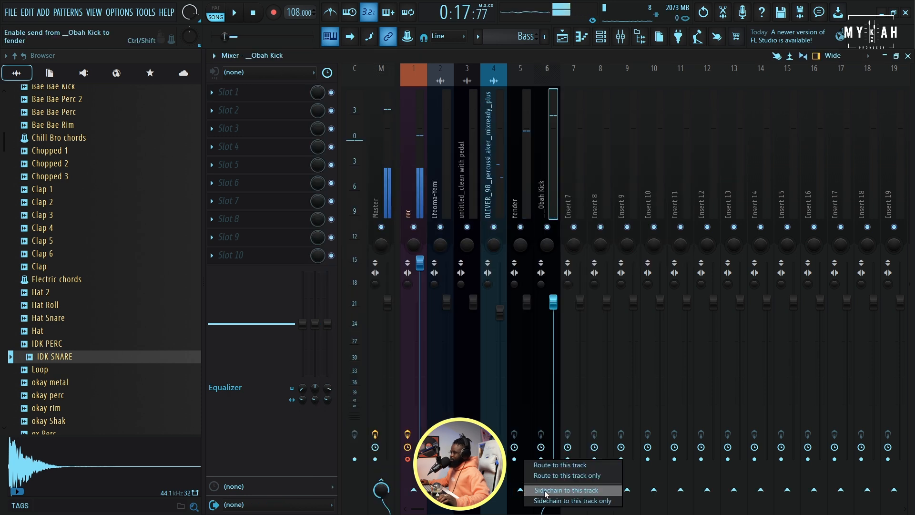
click(545, 491)
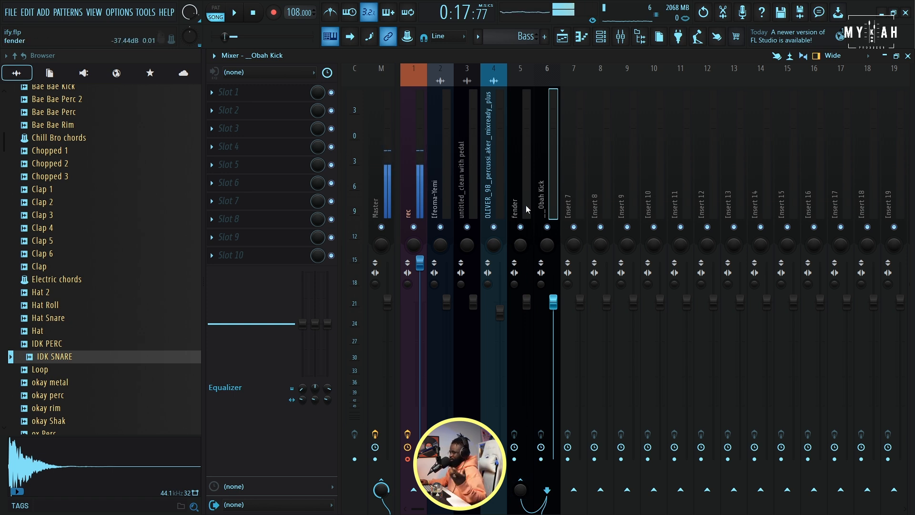
Load Fruity Limiter into the first slot of the fender mixer track in compressor mode with sidechain input 1
click(517, 170)
click(241, 90)
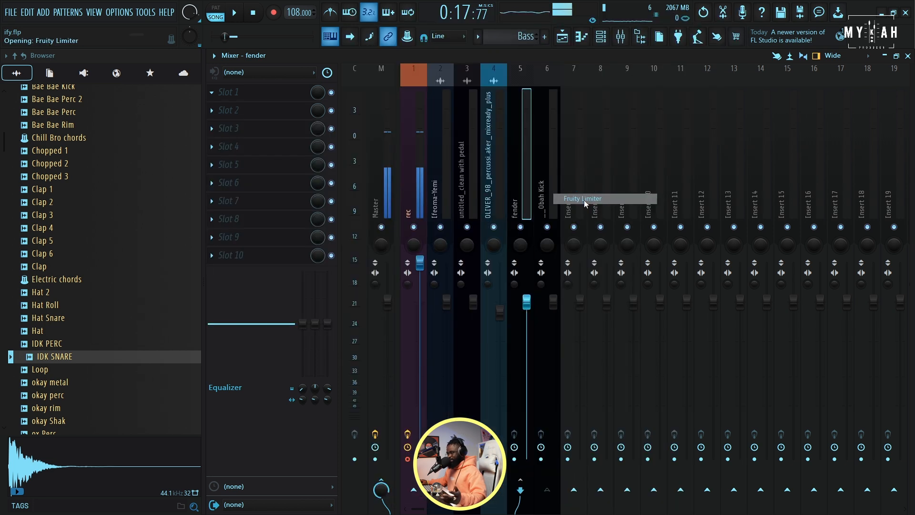
click(584, 200)
click(377, 337)
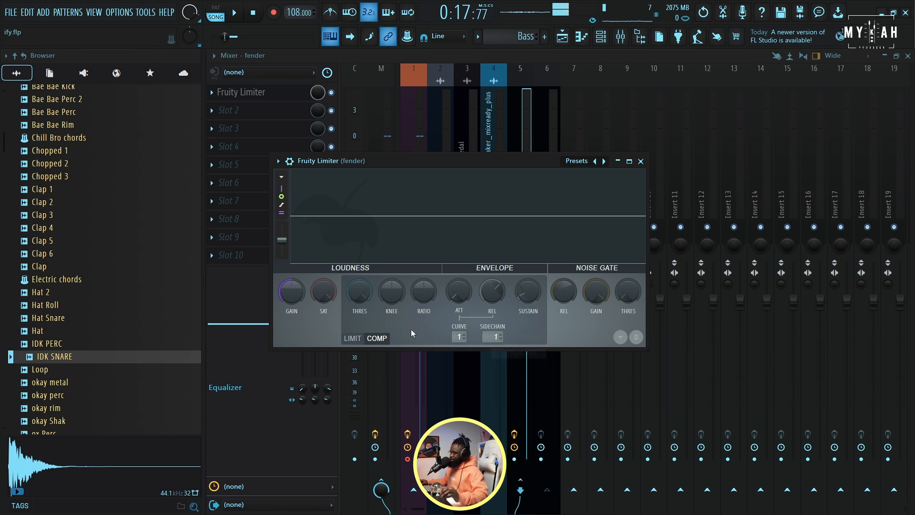
Lower the threshold and raise the ratio of the fender track's compressor
drag(359, 291, 359, 314)
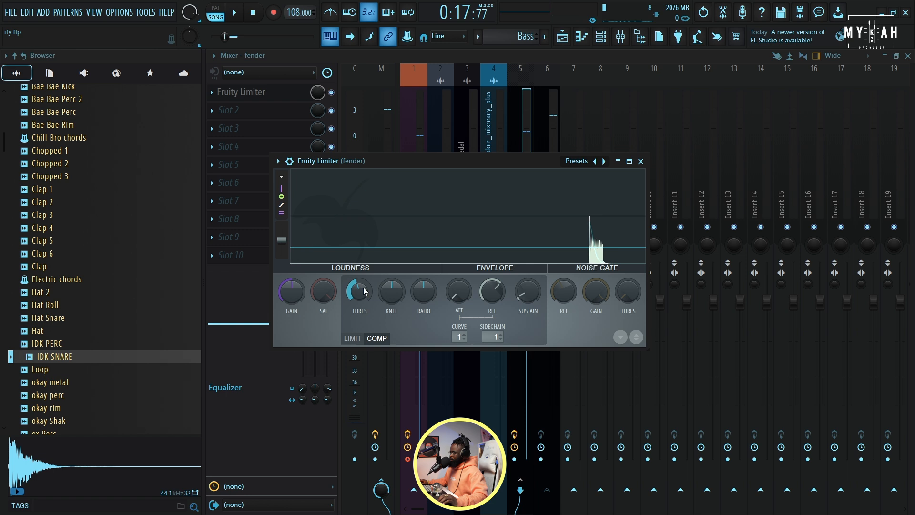
drag(424, 291, 424, 283)
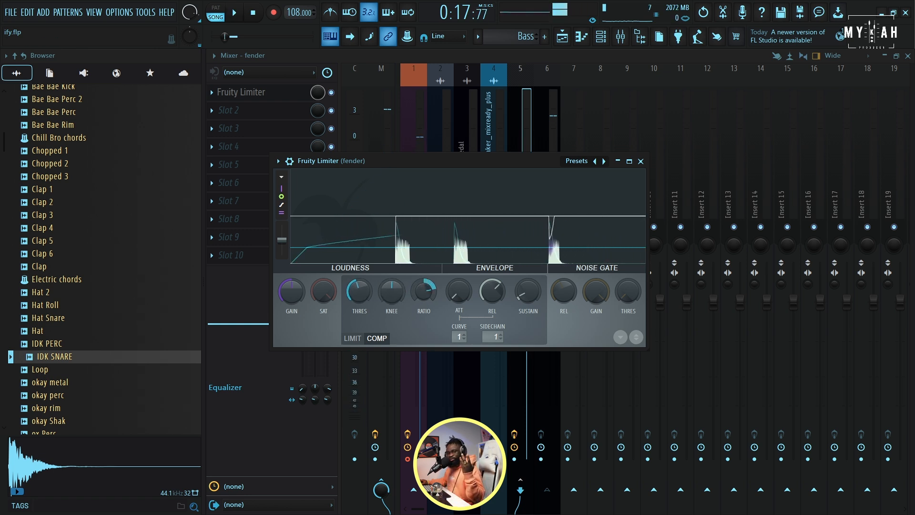
drag(431, 291, 431, 284)
key(space)
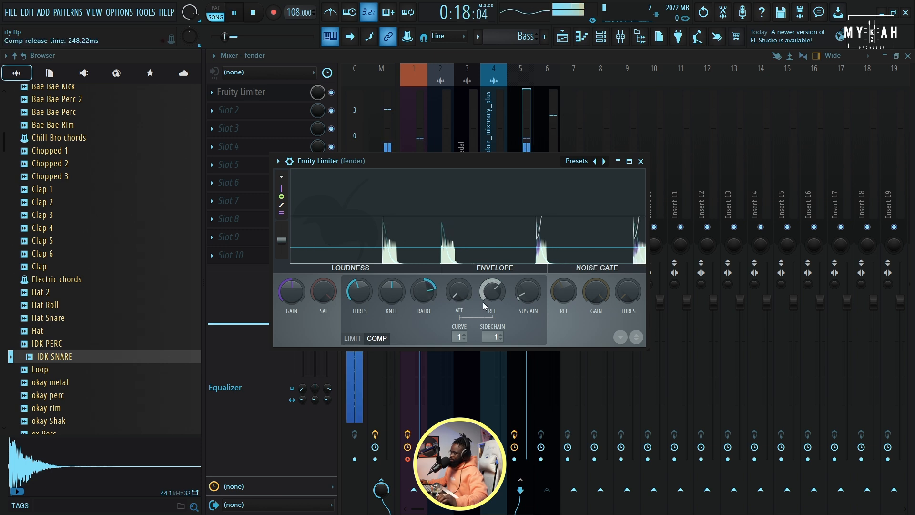
Raise the gain of the fender track's Fruity Limiter slightly while auditioning the sidechained bass
key(space)
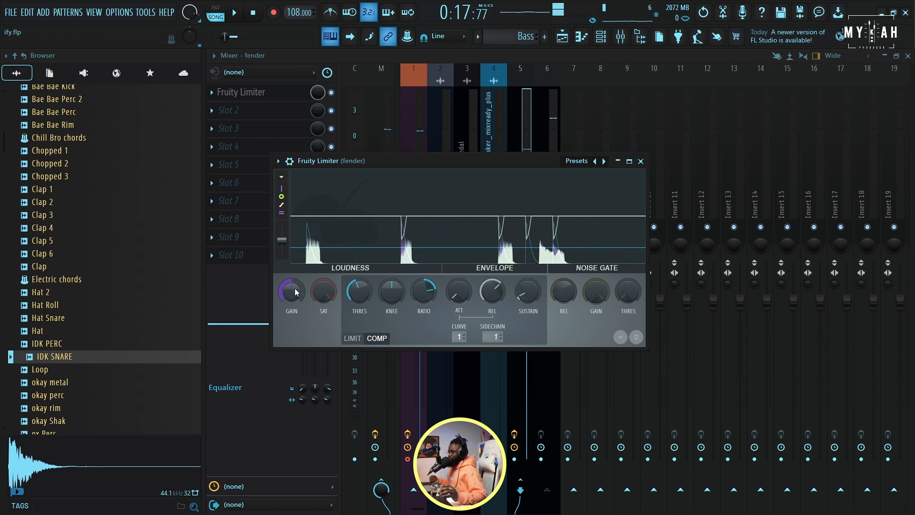
key(space)
drag(296, 292, 295, 288)
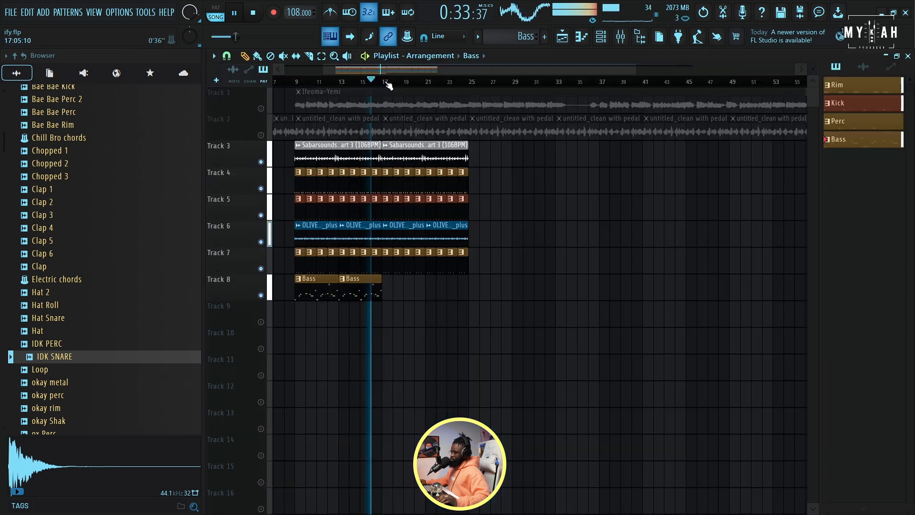
Audition Percussion Loop (2) and Percussion Loop (3) from the Percussion Loops folder of Nigerian Afrobeats SAmple Pack Vol.2
key(space)
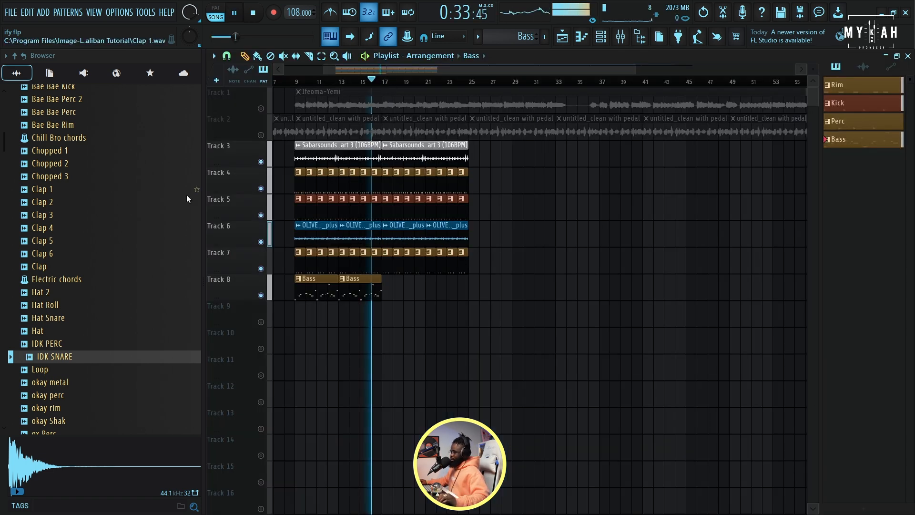
scroll(80, 279, up, 10)
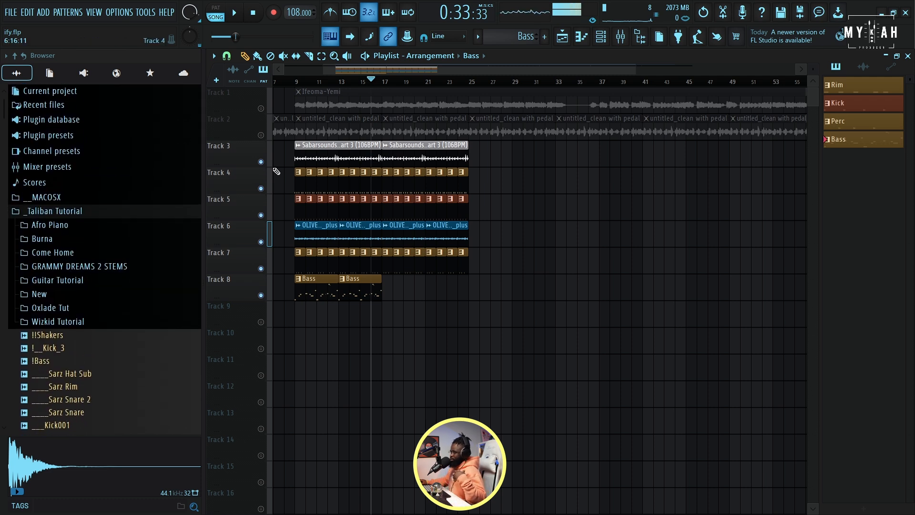
click(39, 209)
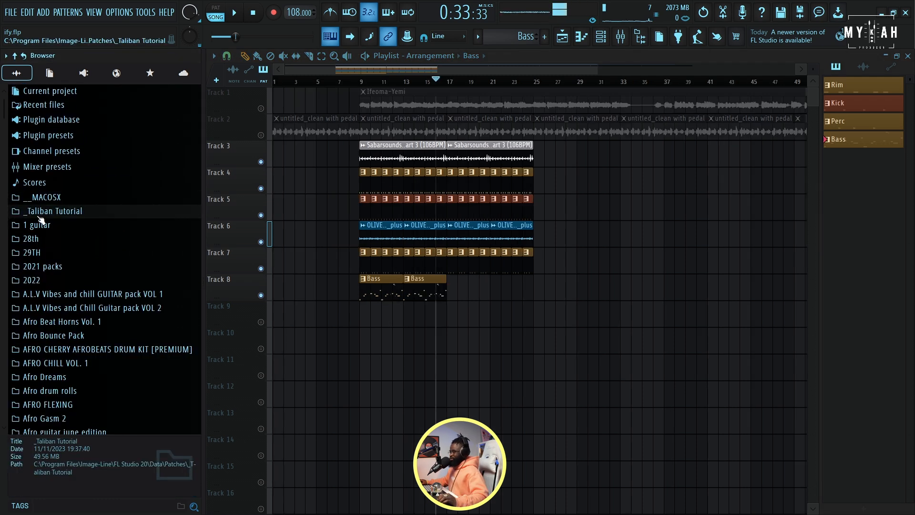
scroll(100, 165, down, 15)
scroll(100, 165, up, 2)
click(110, 320)
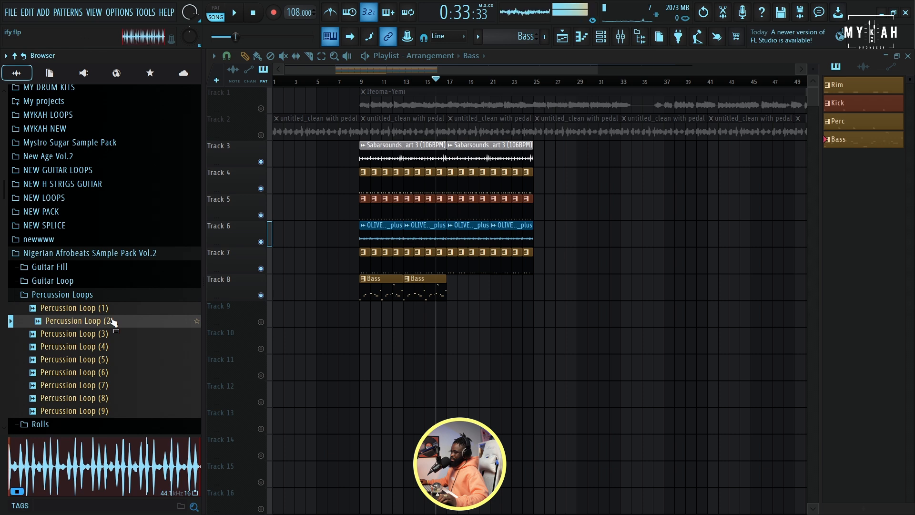
click(109, 335)
Place Percussion Loop (3) at bar 17 on track 10 and play the arrangement from just before it
drag(451, 327, 449, 340)
scroll(504, 371, up, 3)
key(space)
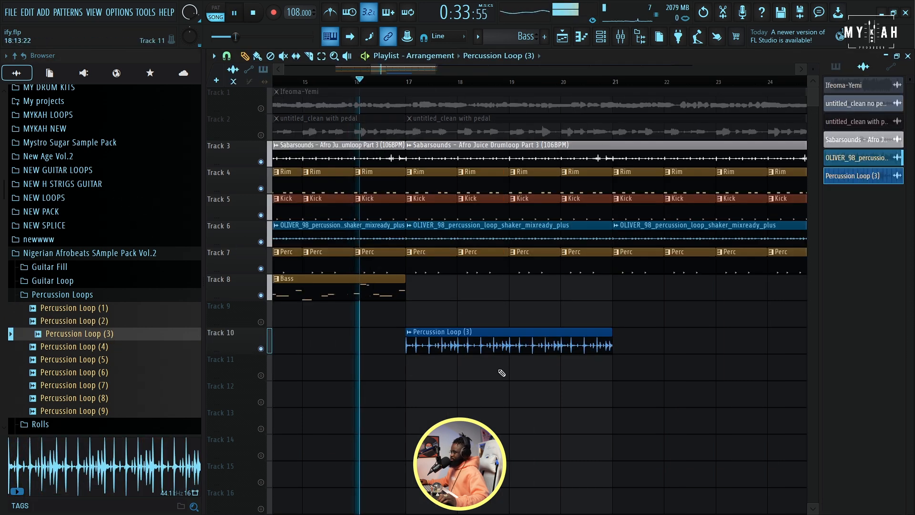
Lower the volume of Percussion Loop (3) and duplicate its clip to bar 21
drag(508, 352, 509, 364)
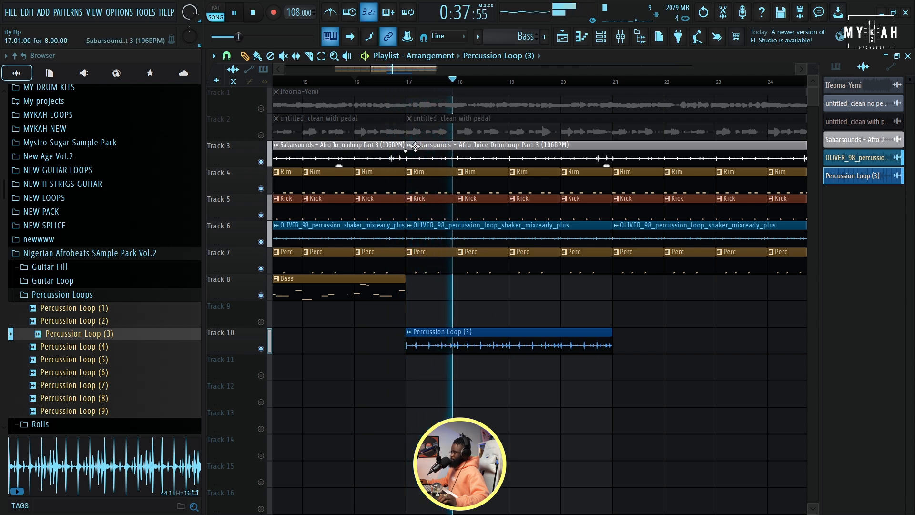
scroll(416, 328, down, 3)
key(ctrl+b)
key(space)
scroll(394, 85, down, 2)
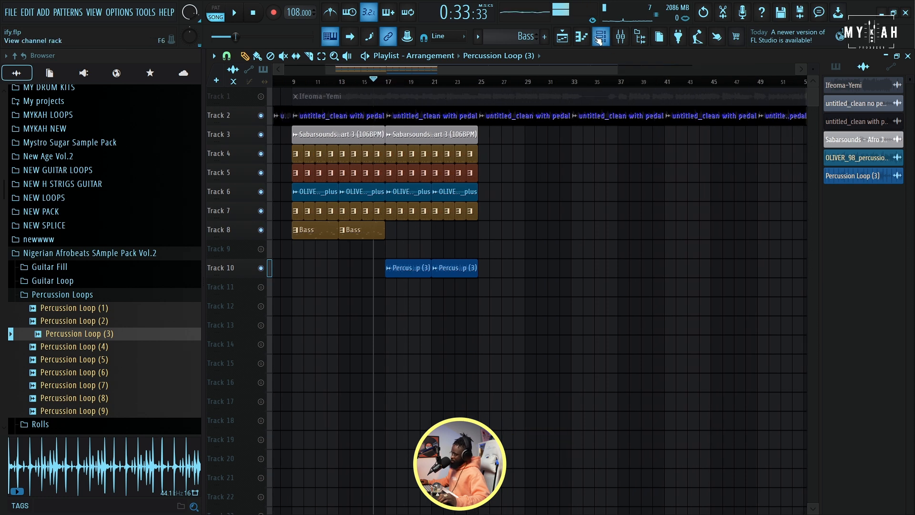
Choose the 001-A Journey in Bass&More preset in SubBoomBass2 and place the Sub bass pattern at bar 17 on track 9
click(599, 38)
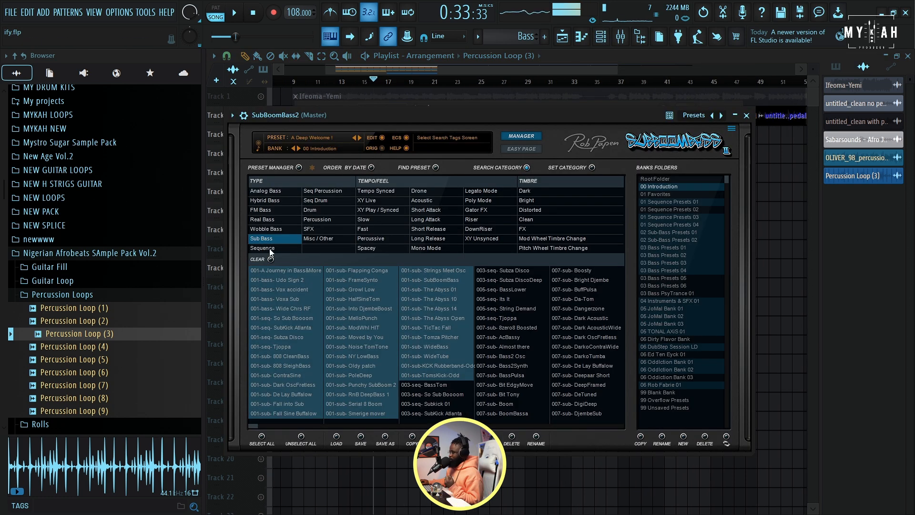
click(289, 270)
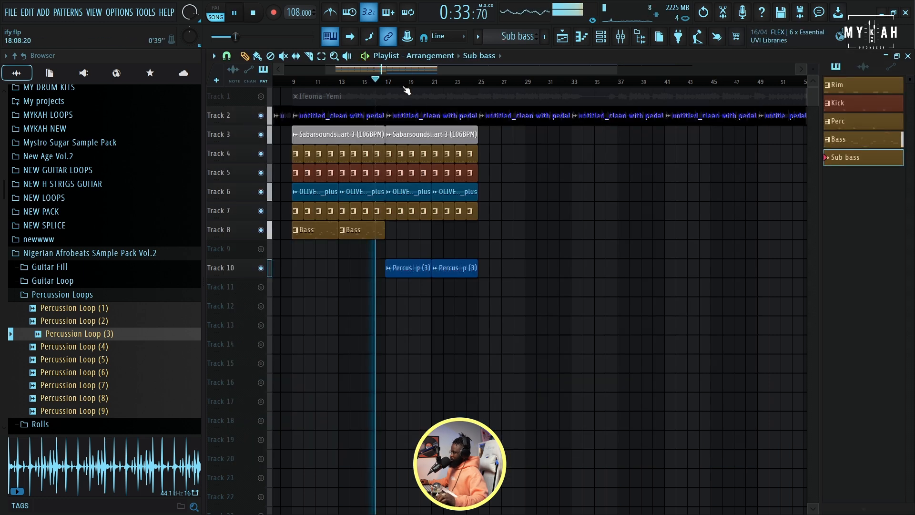
scroll(405, 88, up, 5)
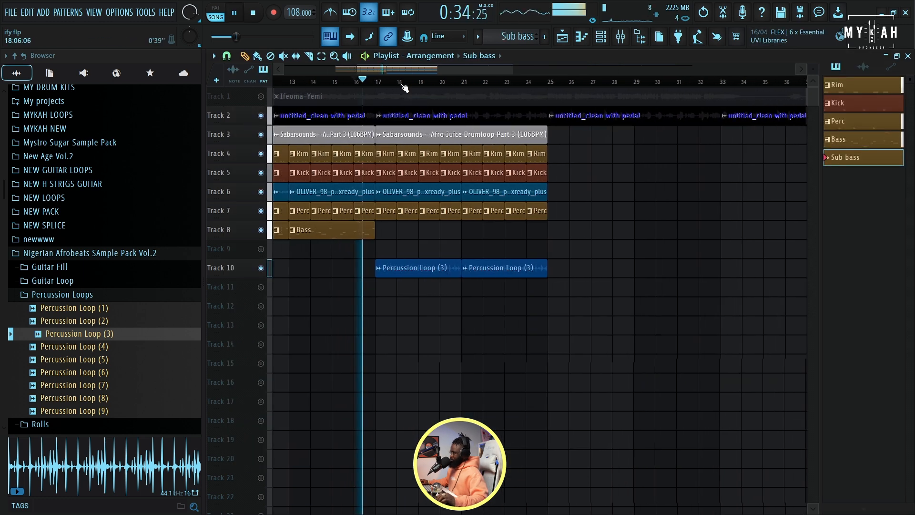
click(364, 250)
click(261, 249)
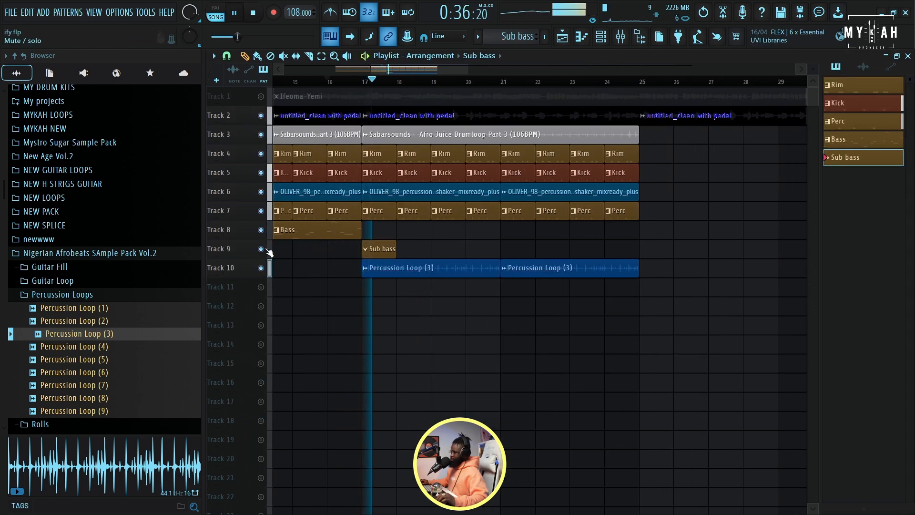
key(space)
Add an A5 note about three steps long at the start of bar 1 in the Sub bass pattern
drag(812, 69, 806, 72)
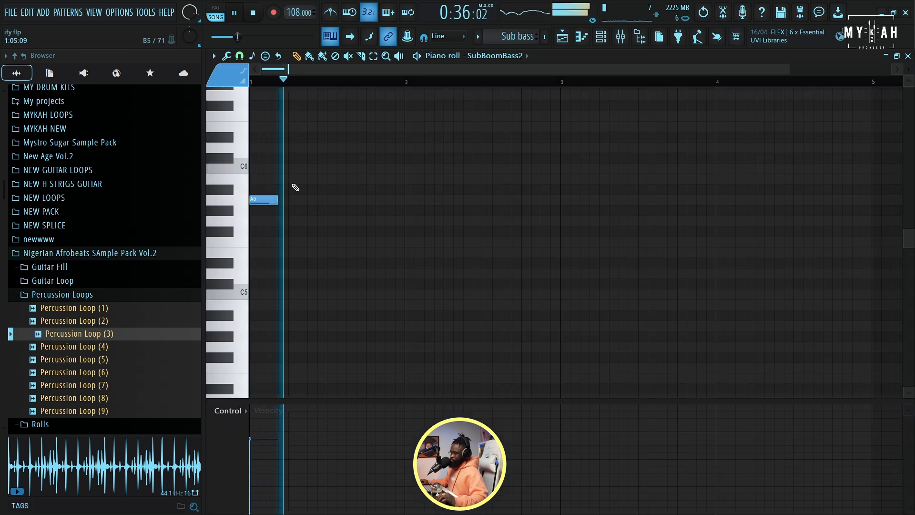
key(space)
key(space)
key(space)
Add an E5 of length 0:03:00 at step 9 of bar 1 and a two-step C6 at step 15
click(329, 305)
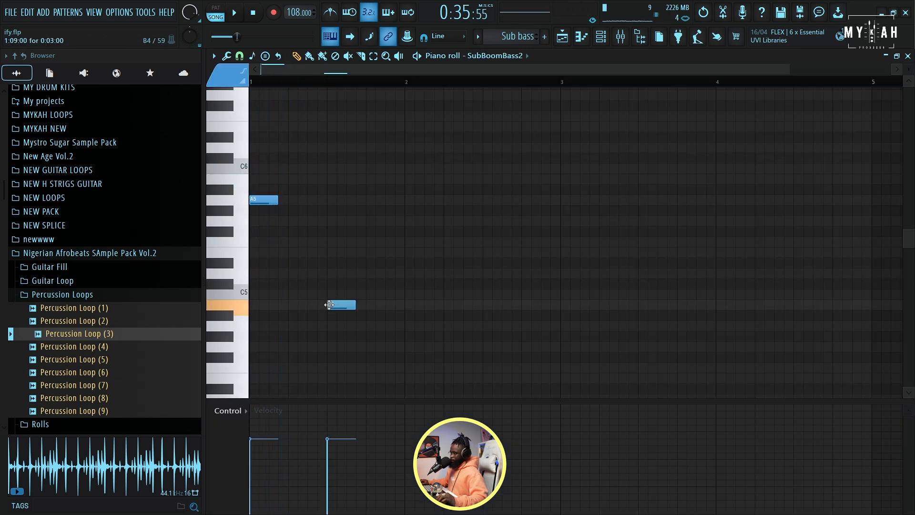
drag(331, 255, 331, 251)
key(space)
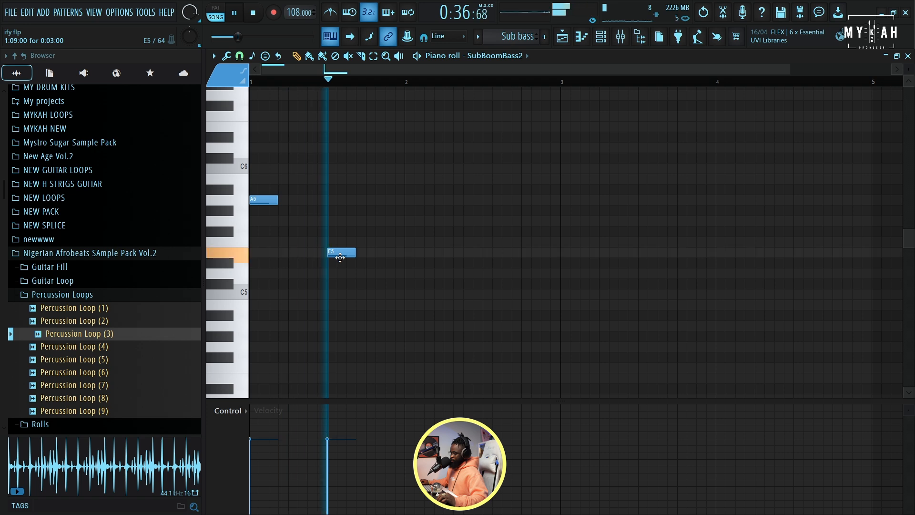
key(space)
drag(413, 169, 405, 171)
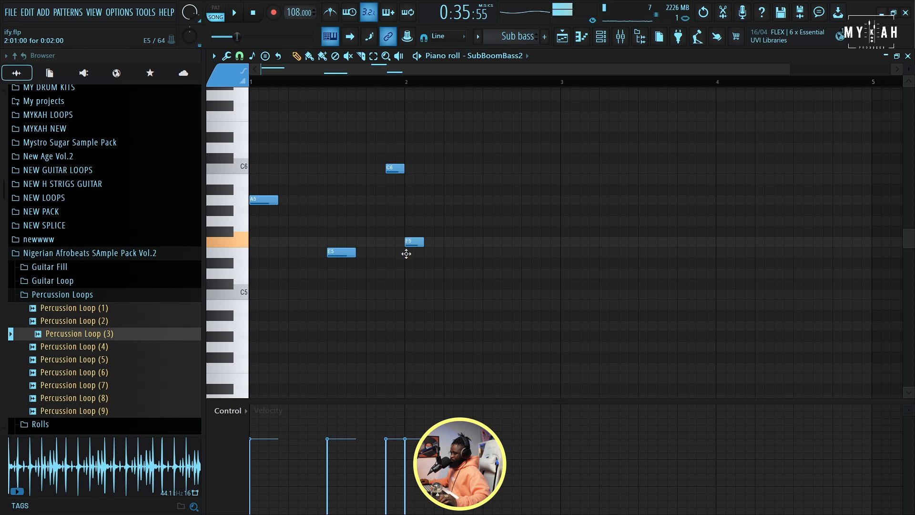
Lengthen the F5 at the start of bar 2 to 0:03:00 and add a two-step E6 at step 7 of bar 2
key(space)
drag(424, 241, 432, 244)
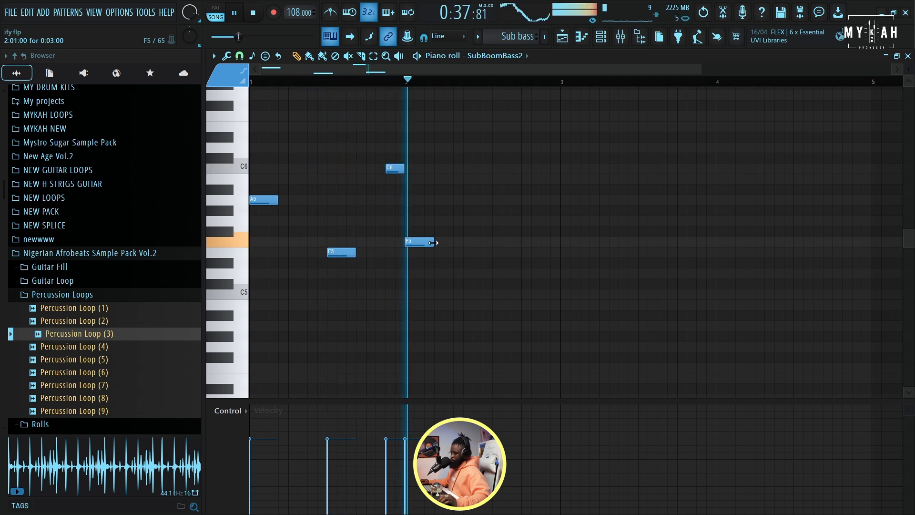
key(space)
key(space)
drag(491, 127, 482, 127)
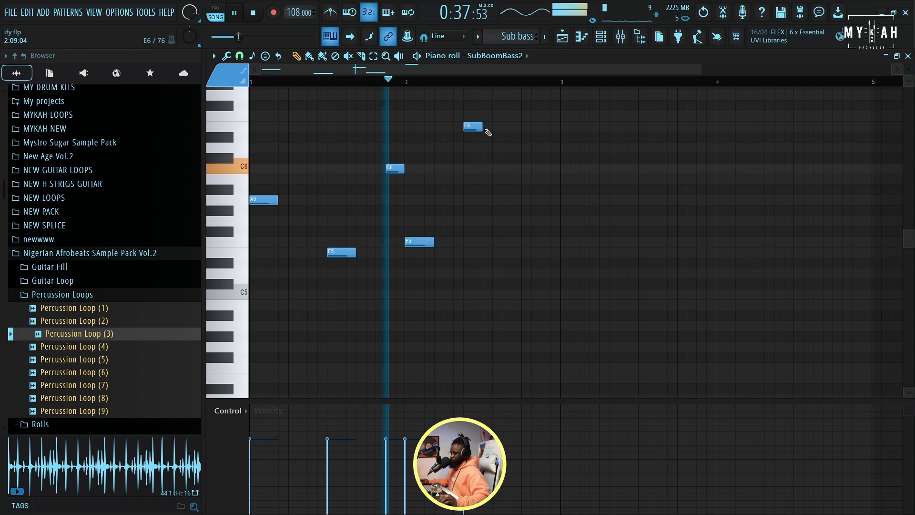
Add a two-step D5 at step 9 and a two-step A5 at step 13 of bar 2 in the Sub bass pattern
key(space)
key(space)
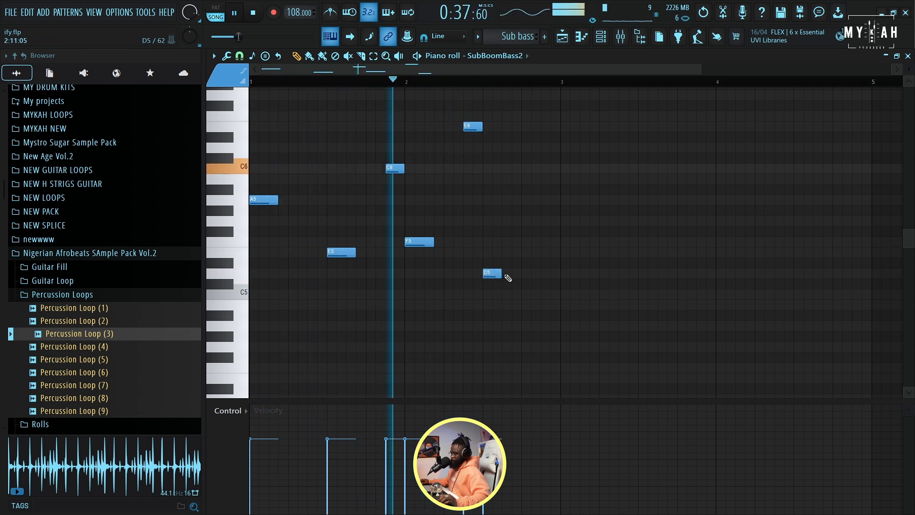
click(529, 200)
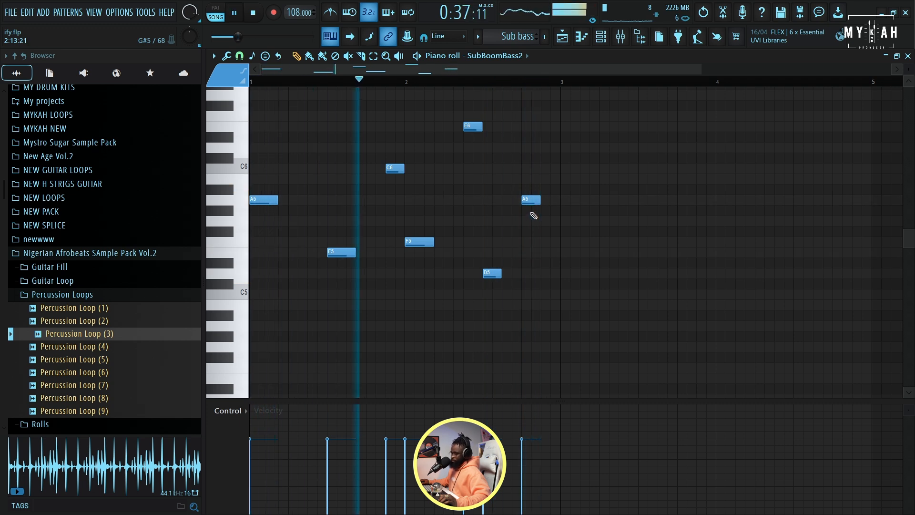
drag(461, 71, 541, 80)
key(space)
drag(468, 75, 336, 90)
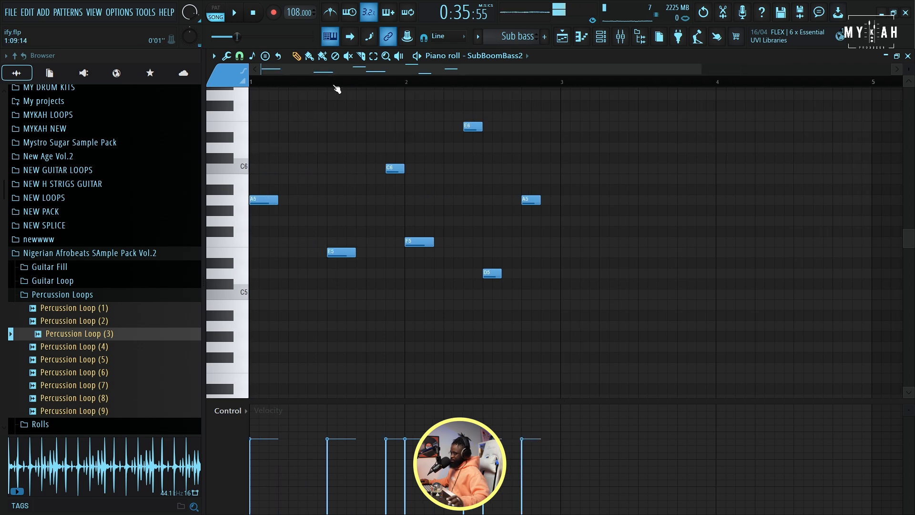
Duplicate the two-bar Sub bass phrase into bars 3 and 4 and lower the first note of bar 3 to A4
key(ctrl+a)
key(ctrl+b)
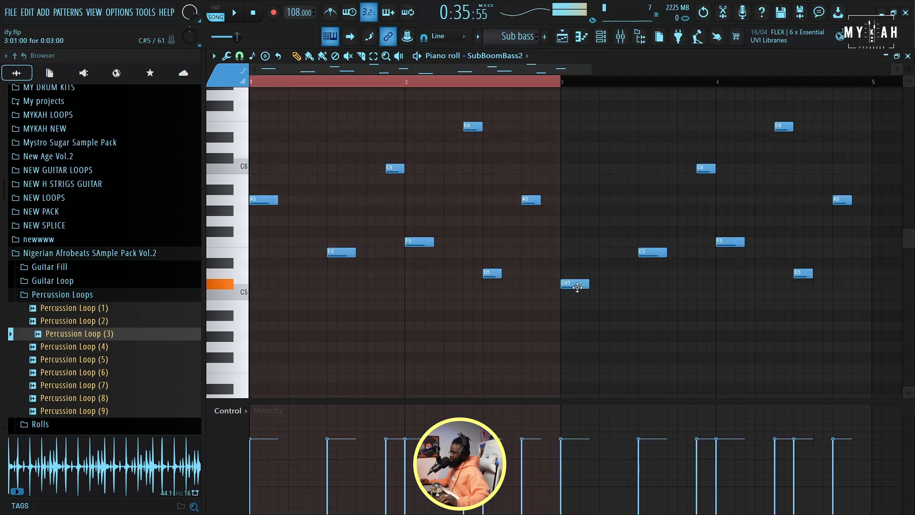
click(255, 82)
key(space)
scroll(256, 83, down, 3)
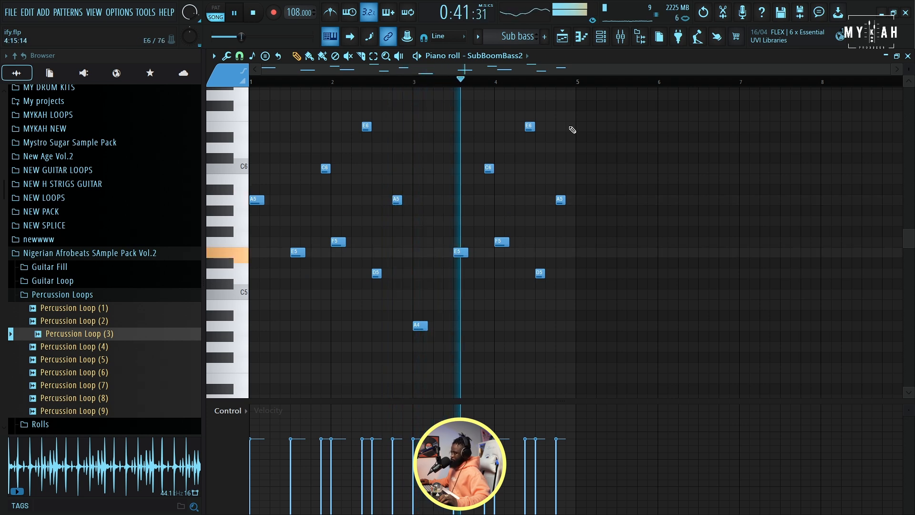
Lower the last note of bar 4 in the Sub bass pattern to E5
scroll(567, 151, up, 4)
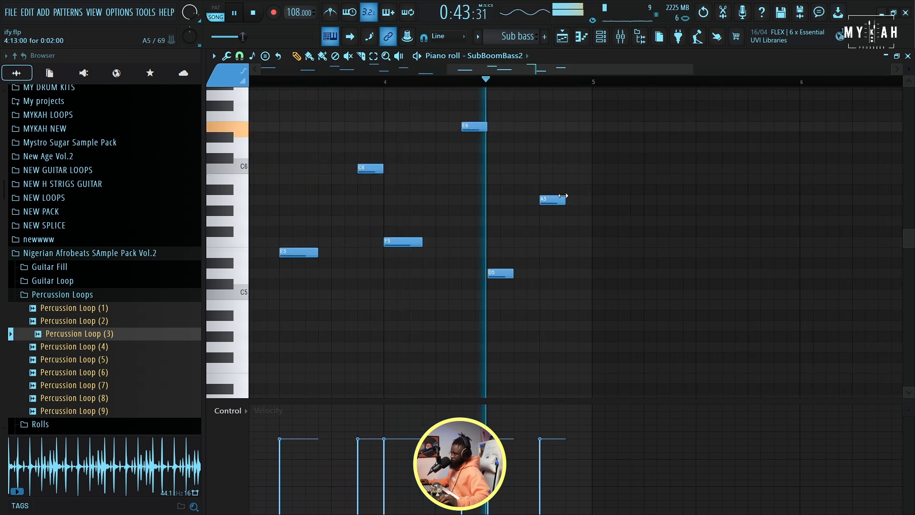
key(space)
drag(553, 199, 549, 231)
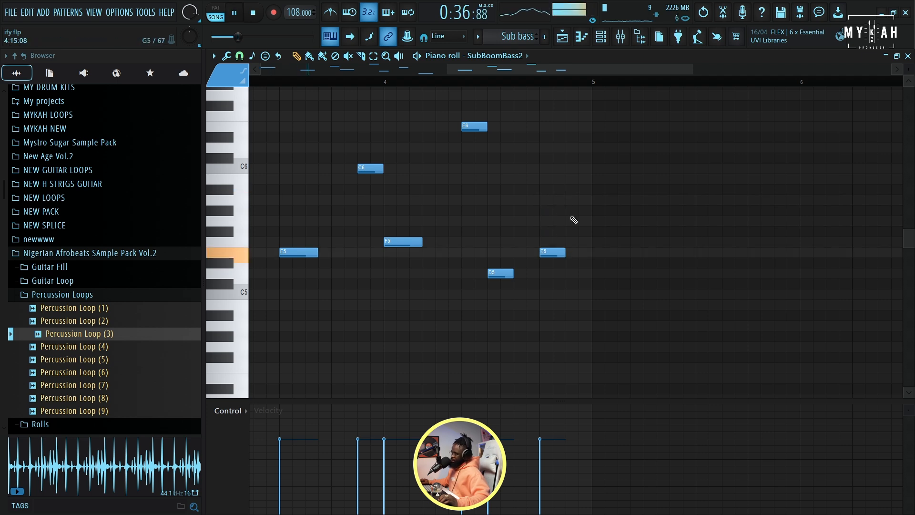
Place a second Sub bass pattern clip at bar 21 on track 9 of the playlist
click(560, 36)
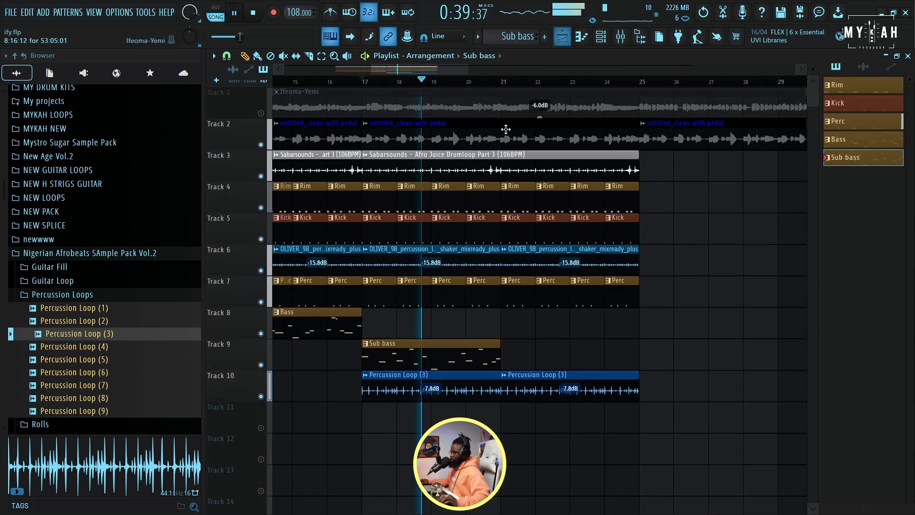
click(503, 364)
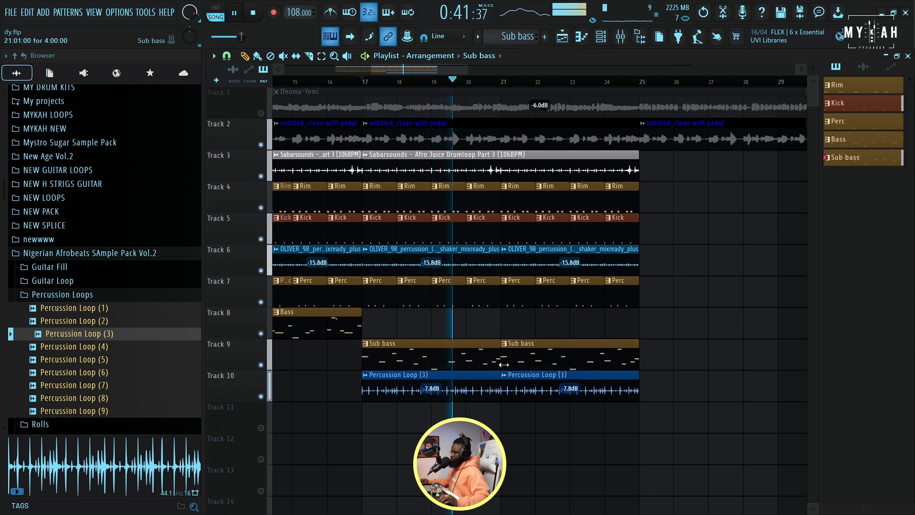
click(607, 41)
click(383, 247)
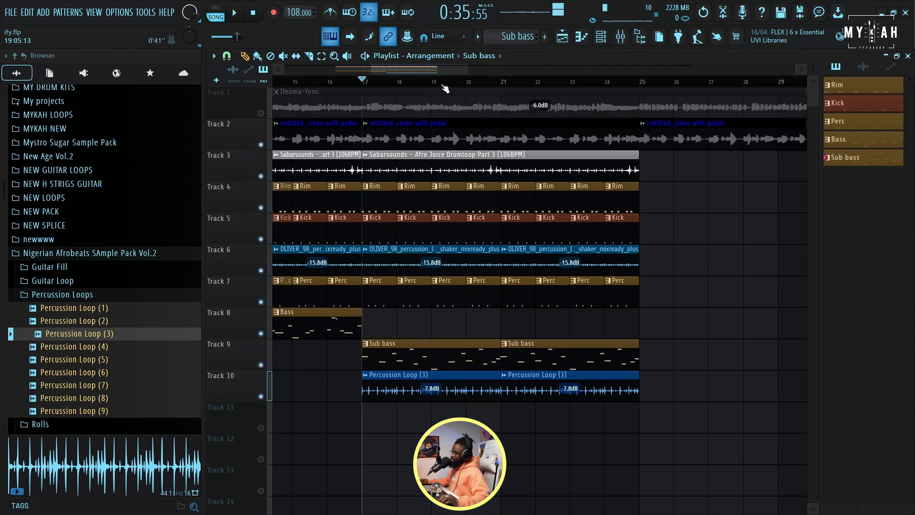
Audition the arrangement from bar 17 with track 1 unmuted, and mute track 1 again
click(260, 114)
key(space)
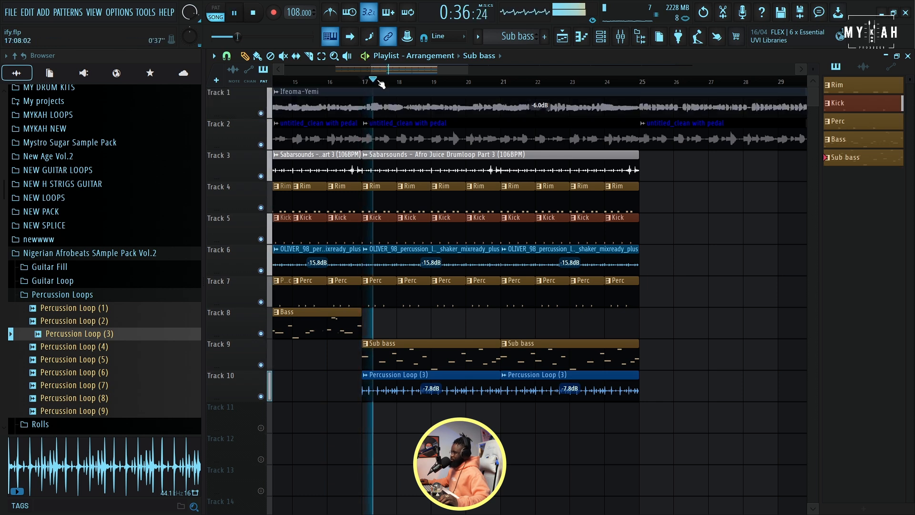
scroll(384, 85, down, 3)
scroll(384, 85, down, 4)
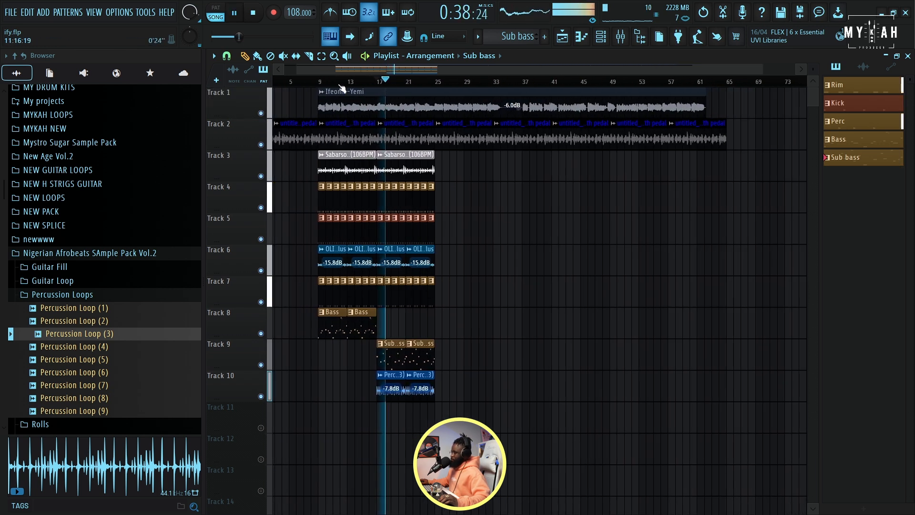
scroll(334, 88, up, 1)
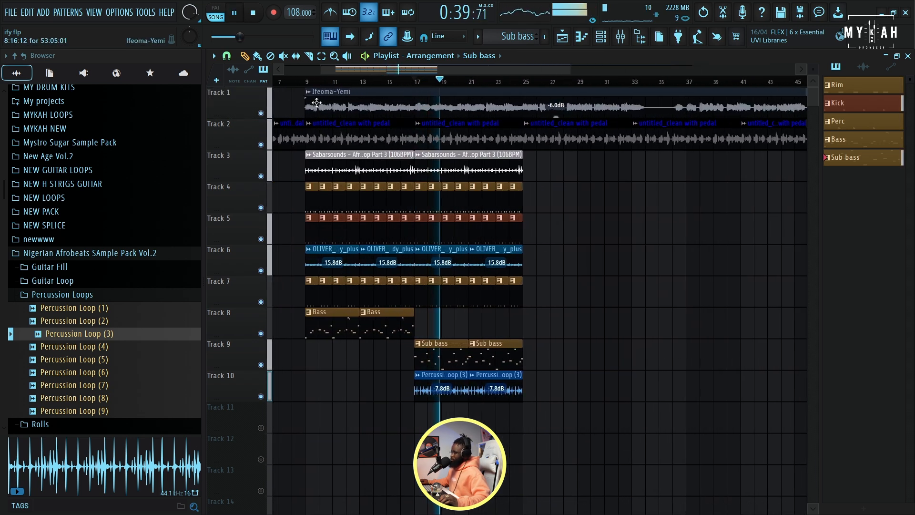
click(261, 114)
key(space)
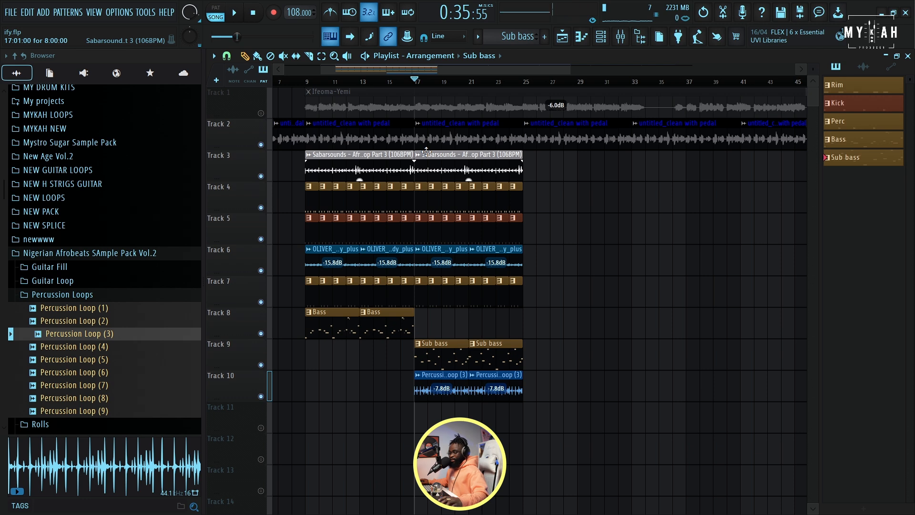
Load the Jubal Flute instrument into a Kontakt channel and open a Flute pattern in the piano roll
click(602, 41)
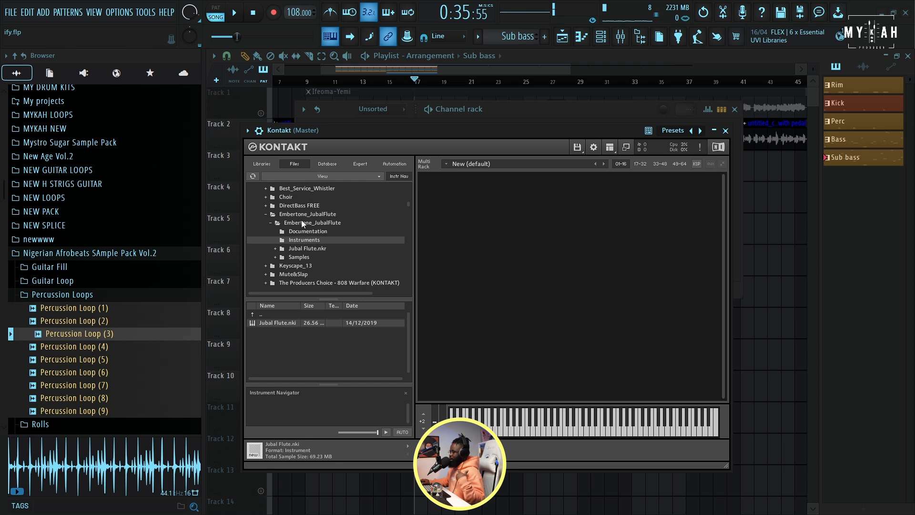
drag(282, 322, 494, 267)
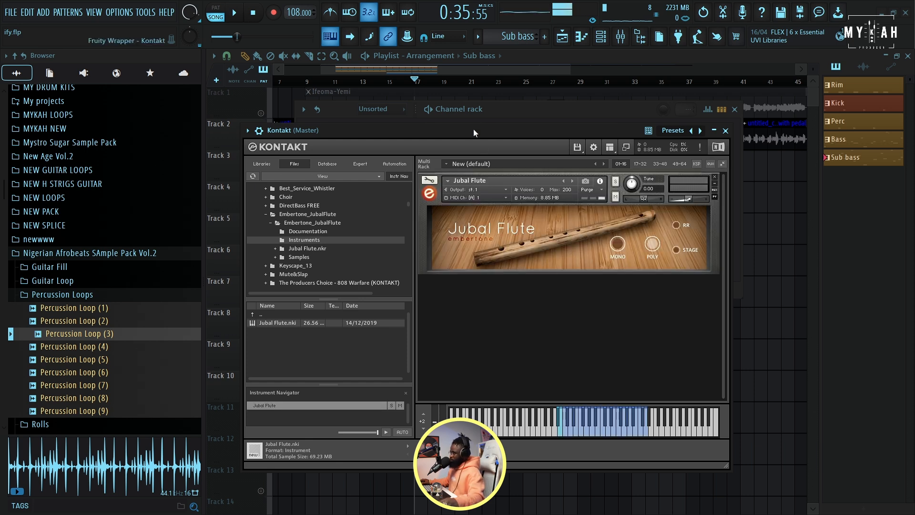
drag(465, 124, 477, 126)
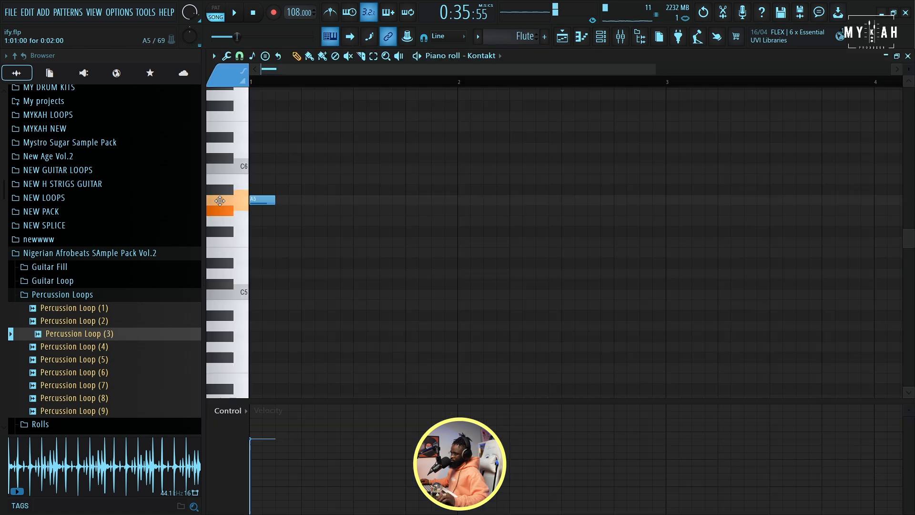
Add two-step notes C6, A5 and B5 at steps 1, 5 and 9 of bar 1 in the Flute pattern
drag(220, 201, 224, 164)
scroll(292, 251, up, 3)
key(space)
key(space)
key(space)
key(space)
key(space)
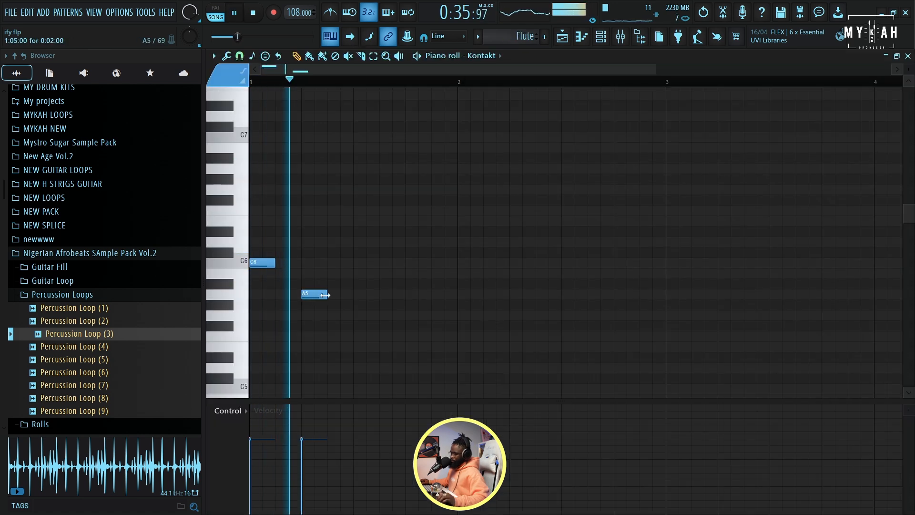
click(357, 272)
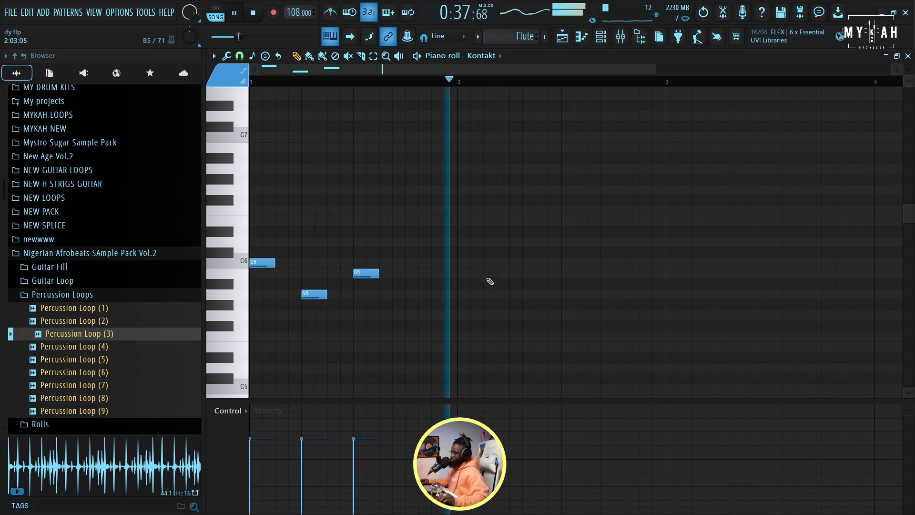
Add two-step notes C6, D6 and B5 at steps 5, 7 and 9 of bar 2 in the Flute pattern
click(522, 264)
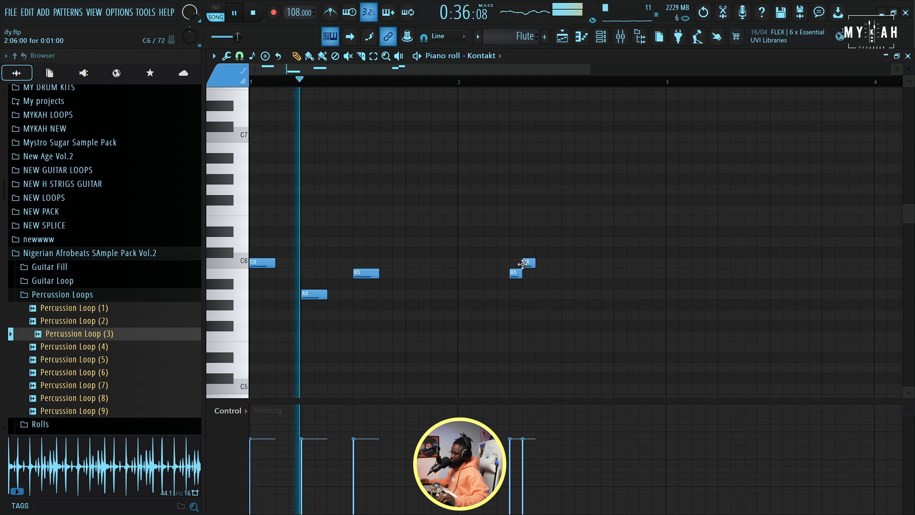
drag(523, 263, 524, 240)
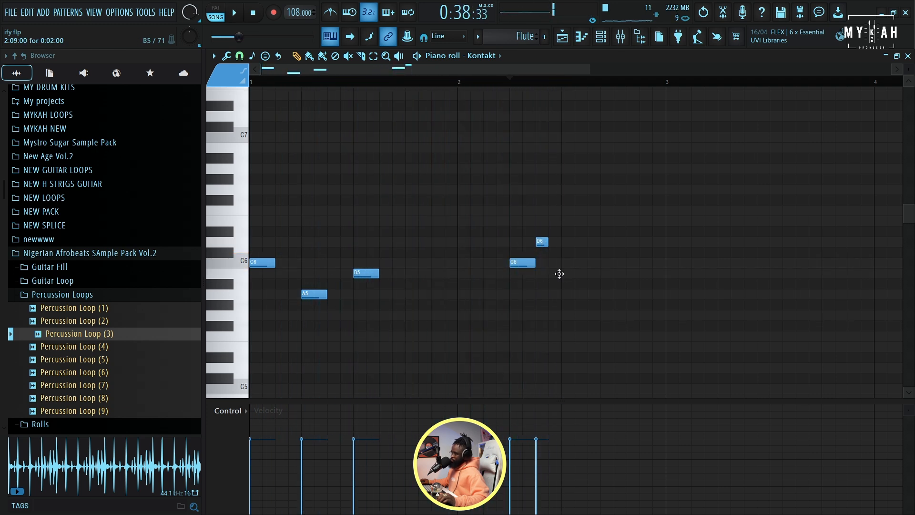
click(567, 273)
Add a two-step B5 at step 9 of bar 3, and a two-step A5 and B5 at steps 5 and 9 of bar 4
key(space)
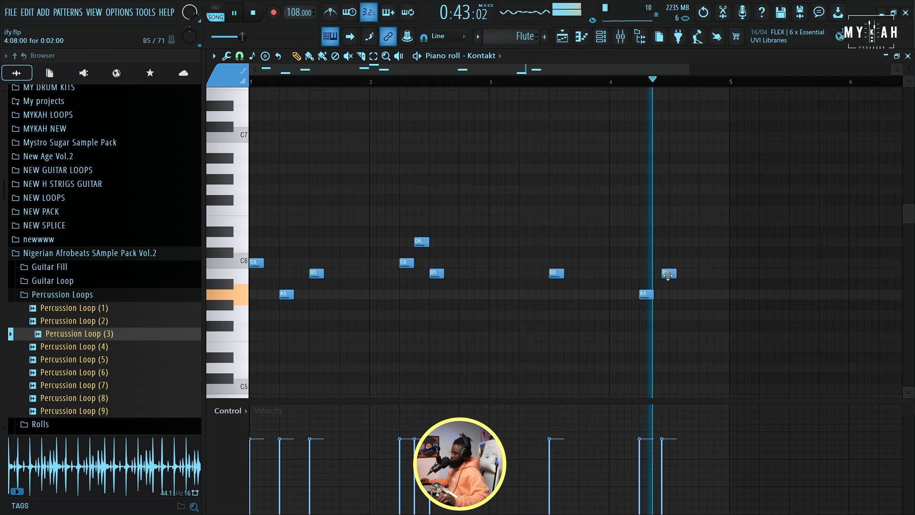
click(667, 275)
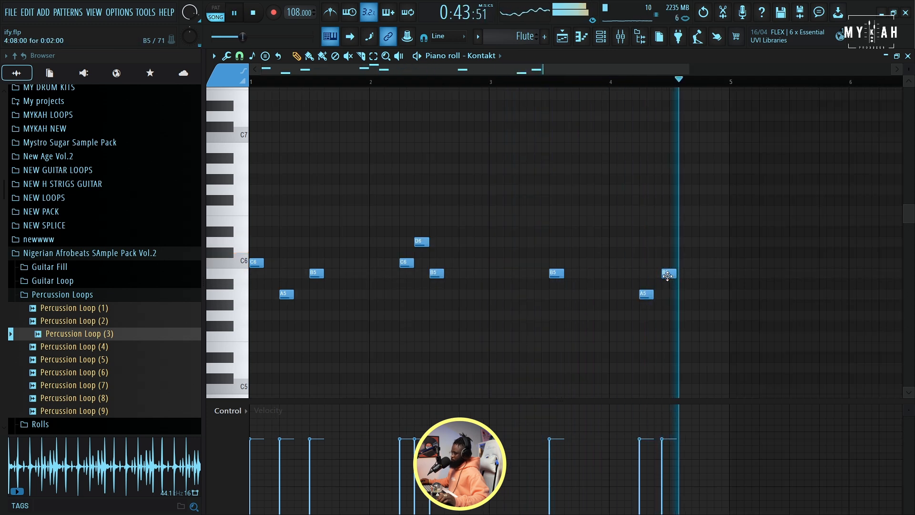
key(space)
key(space)
scroll(407, 77, down, 2)
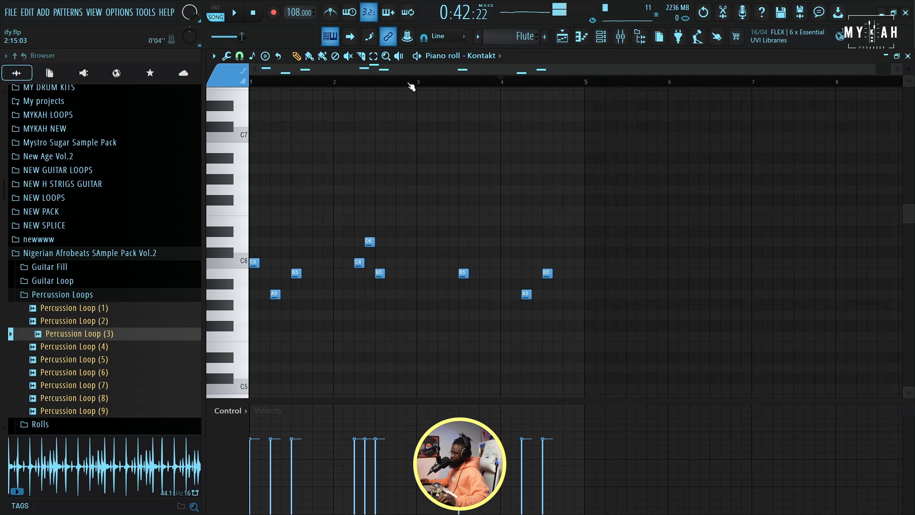
Duplicate the four-bar flute phrase to bar 5 and raise the copy by one octave
key(ctrl+a)
drag(303, 261, 578, 264)
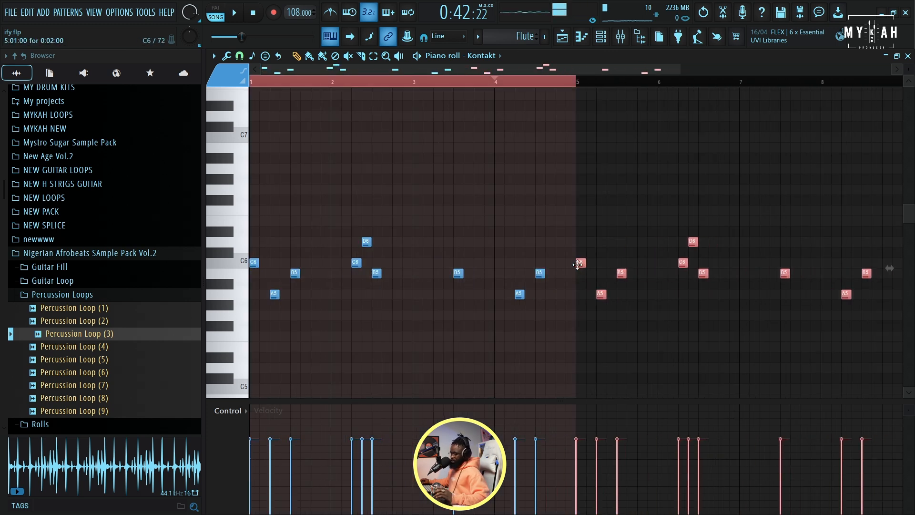
key(space)
scroll(491, 82, down, 1)
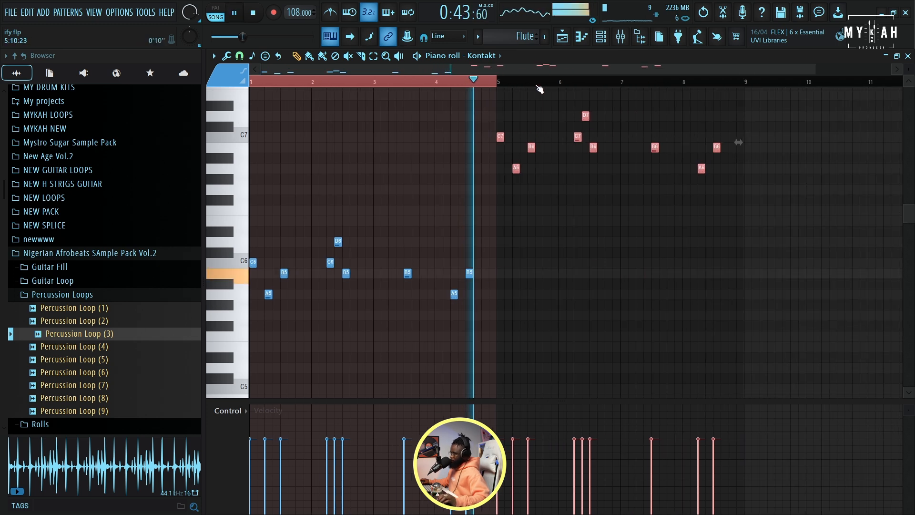
key(ctrl+d)
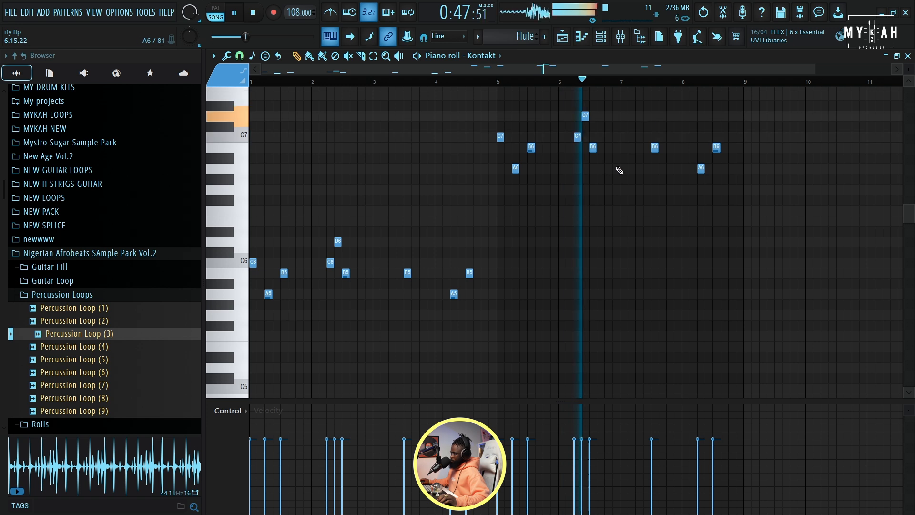
Add a two-step E7 at step 5 of bar 7 in the Flute pattern
scroll(645, 79, up, 3)
key(space)
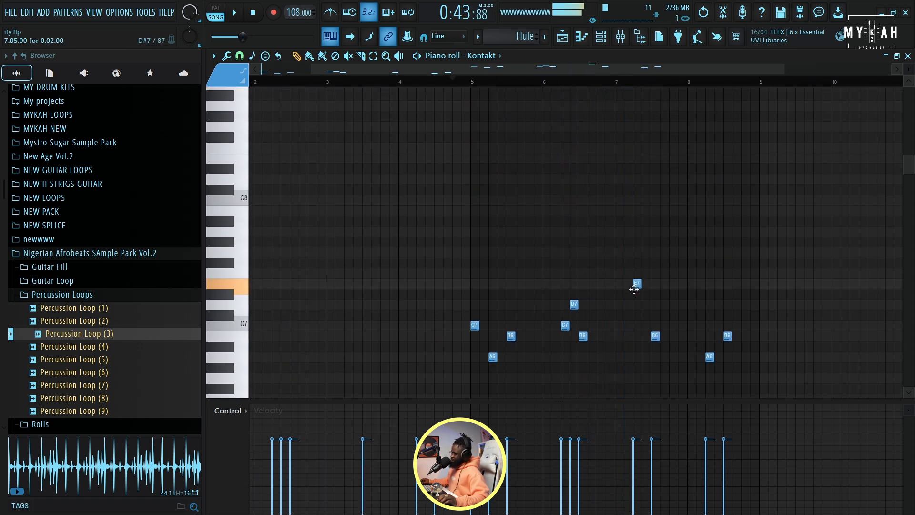
scroll(642, 89, up, 3)
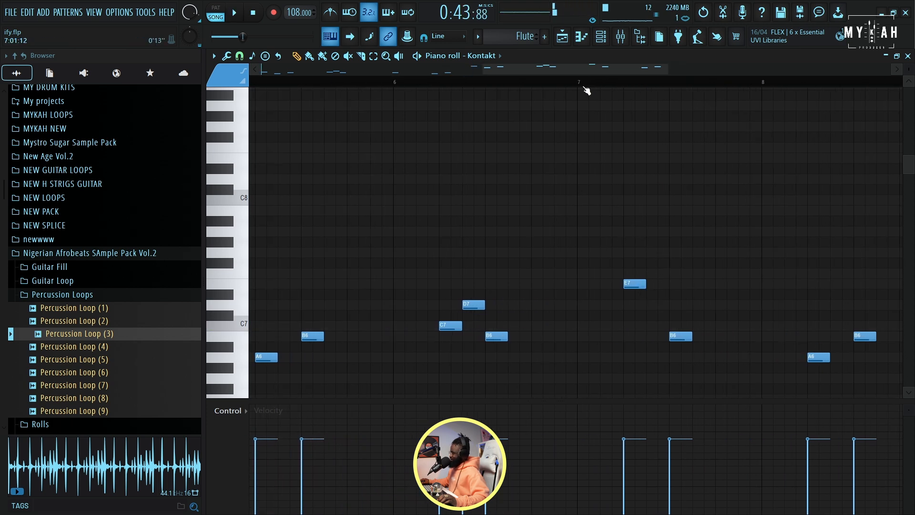
Add a one-step D7 at step 7 and a one-step C7 at step 8 of bar 7, and play the ending back
key(space)
drag(667, 305, 658, 307)
key(space)
key(space)
click(659, 326)
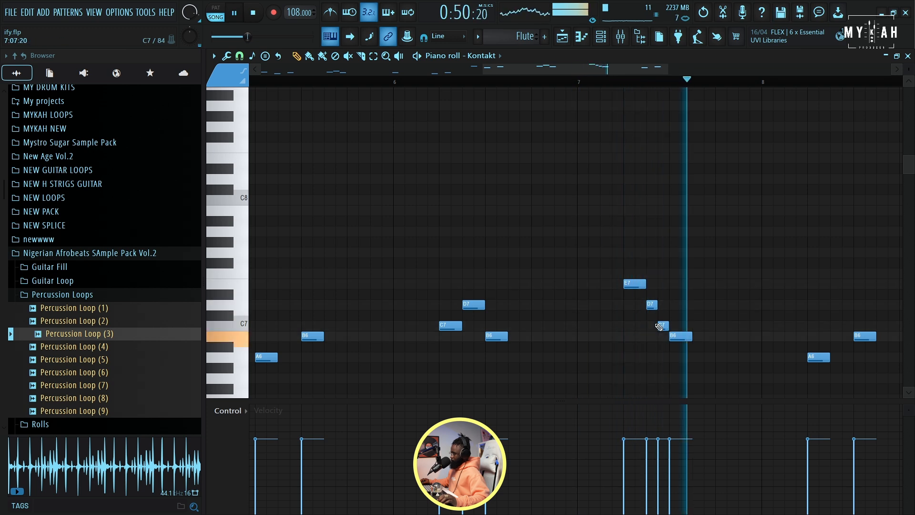
drag(564, 69, 641, 78)
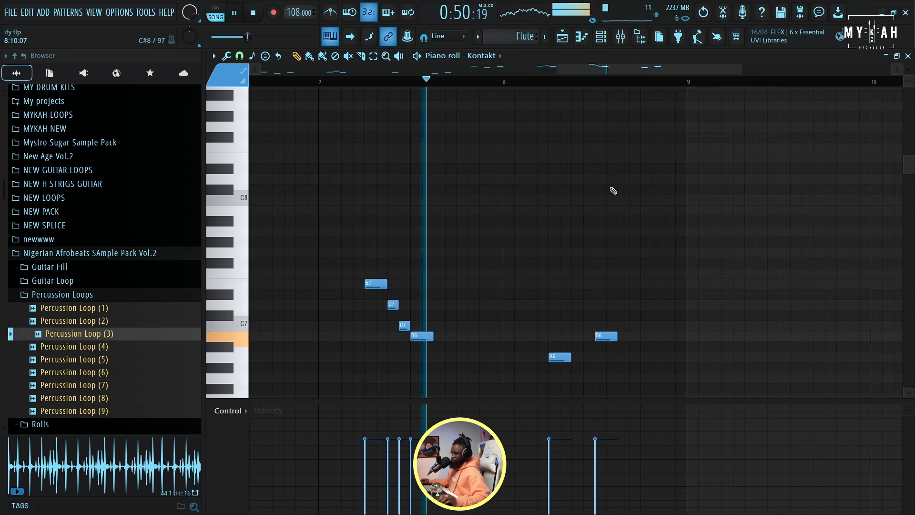
key(space)
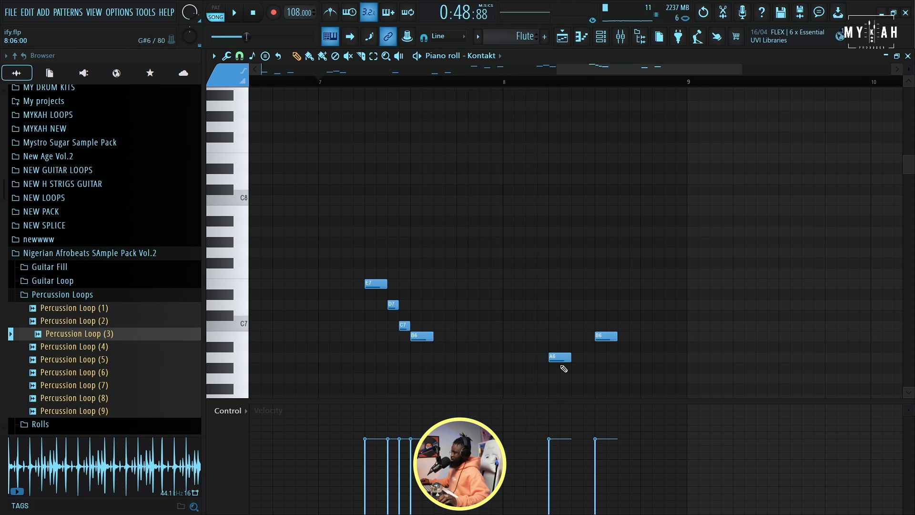
key(space)
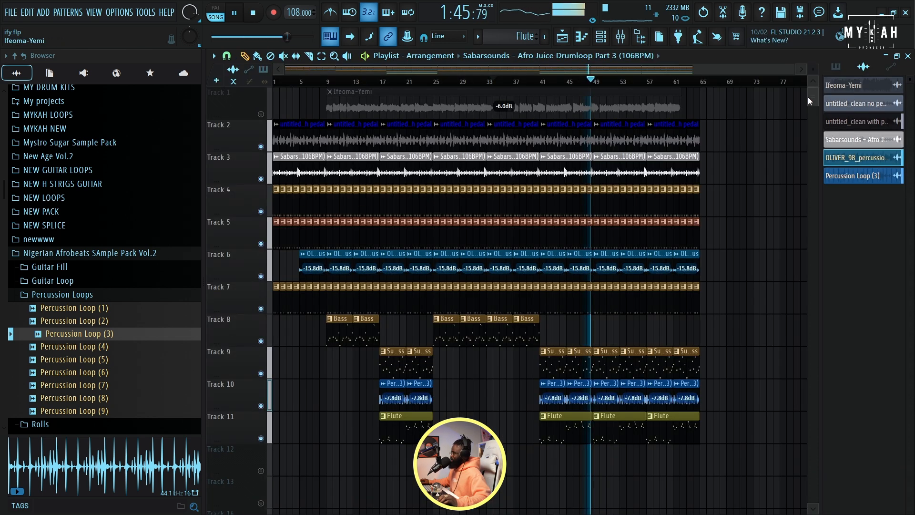
Stop the arrangement, check the mixer levels during a short playback, and return to the playlist
key(space)
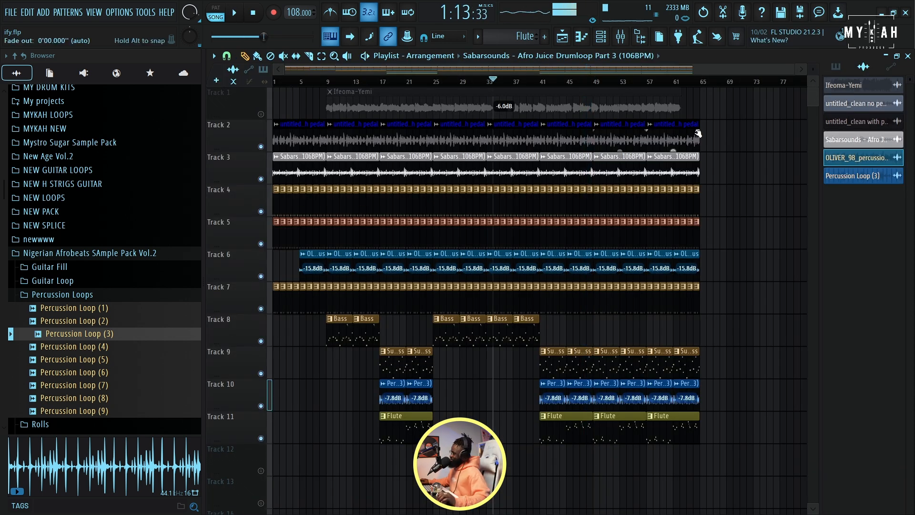
click(622, 37)
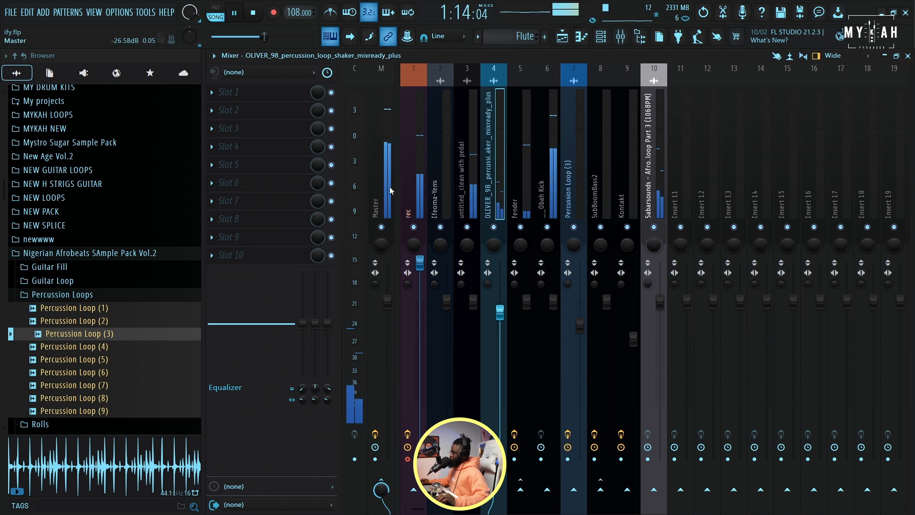
key(space)
click(562, 38)
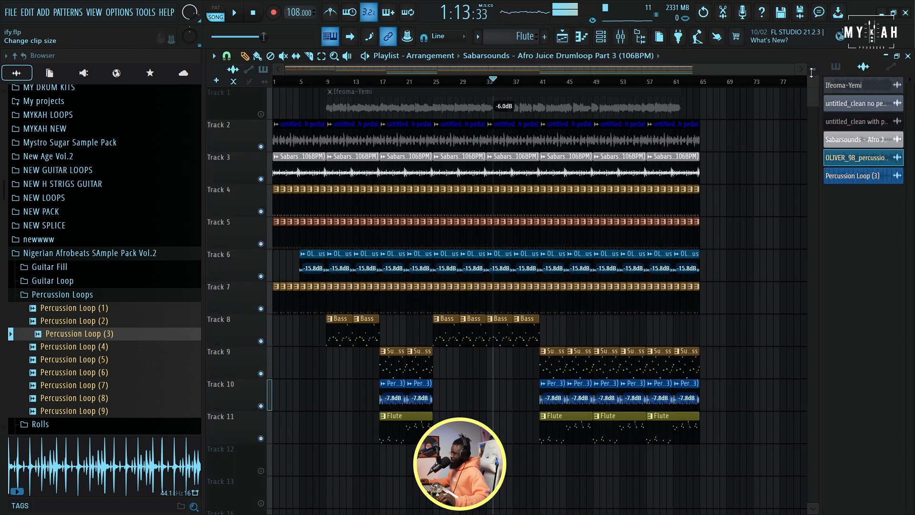
Solo the drum and percussion parts by leaving only Tracks 3 to 7 unmuted, and save the project
drag(813, 69, 813, 57)
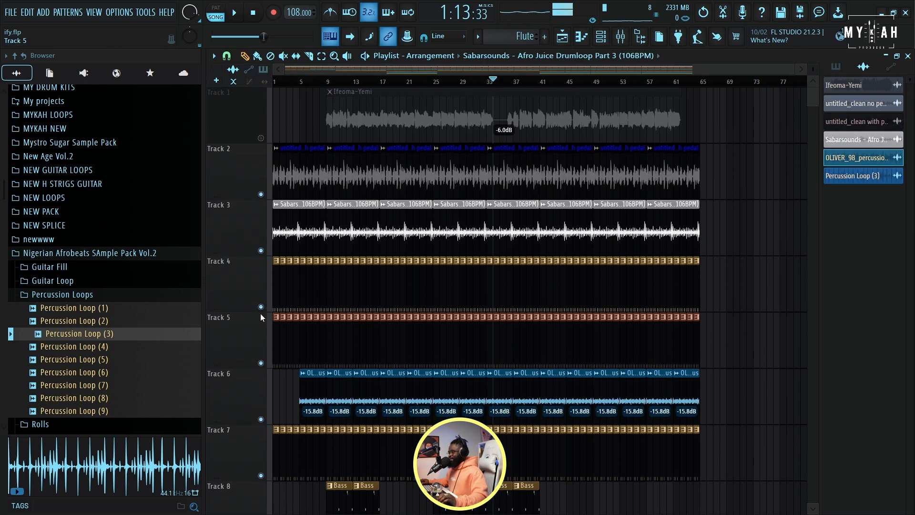
right_click(261, 306)
click(262, 251)
click(261, 363)
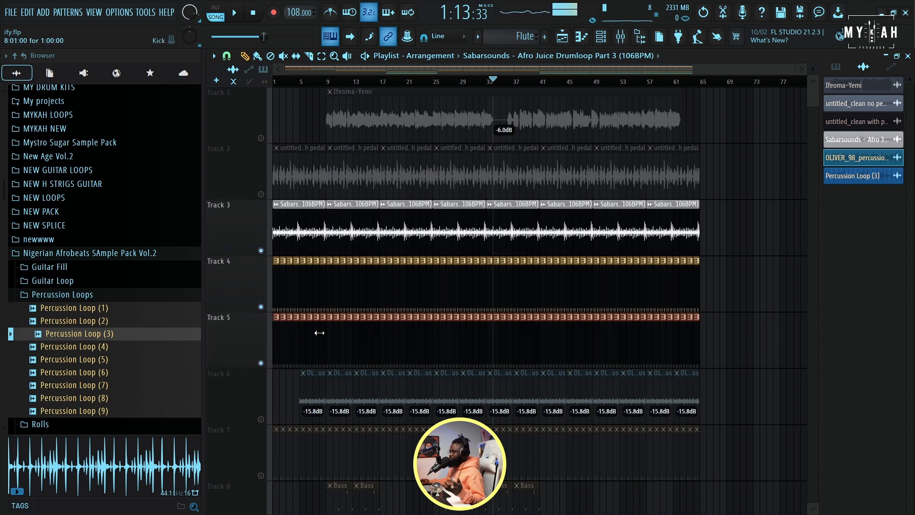
click(261, 474)
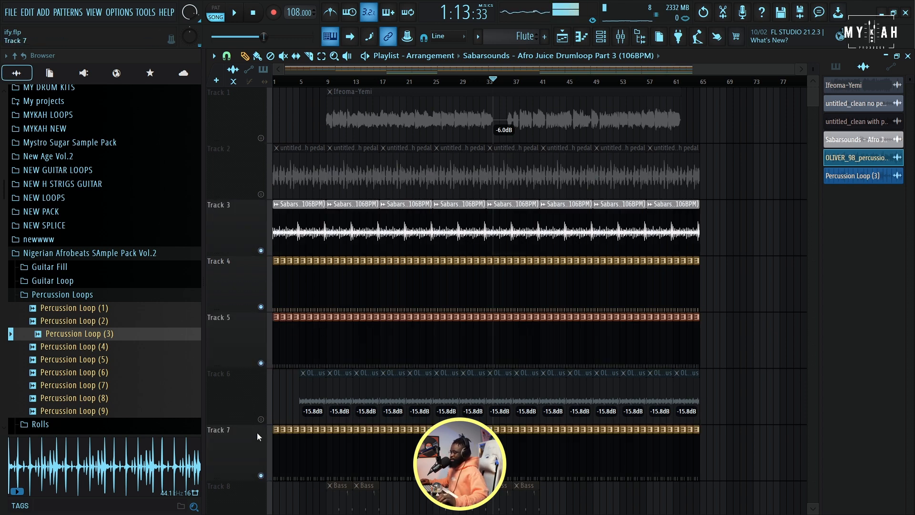
click(261, 419)
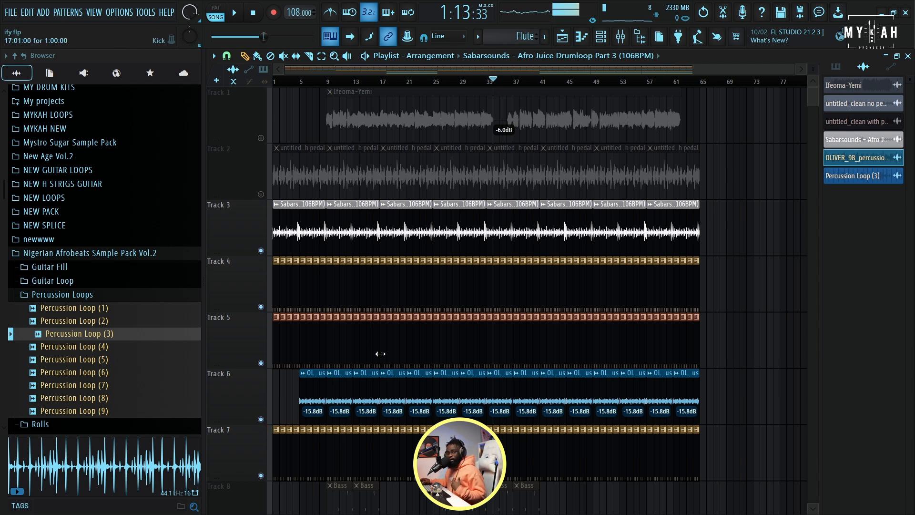
key(ctrl+s)
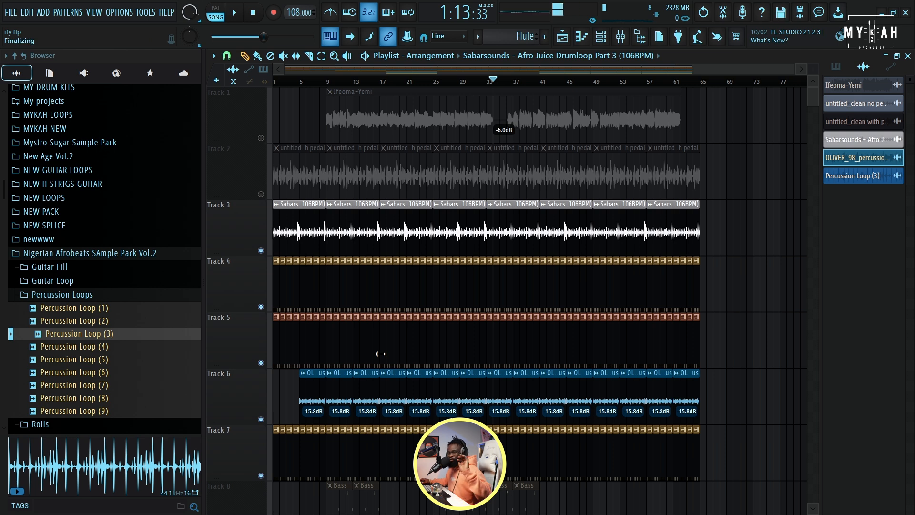
Play the soloed drums briefly and check the Master level in the mixer
scroll(461, 404, down, 4)
drag(814, 102, 813, 79)
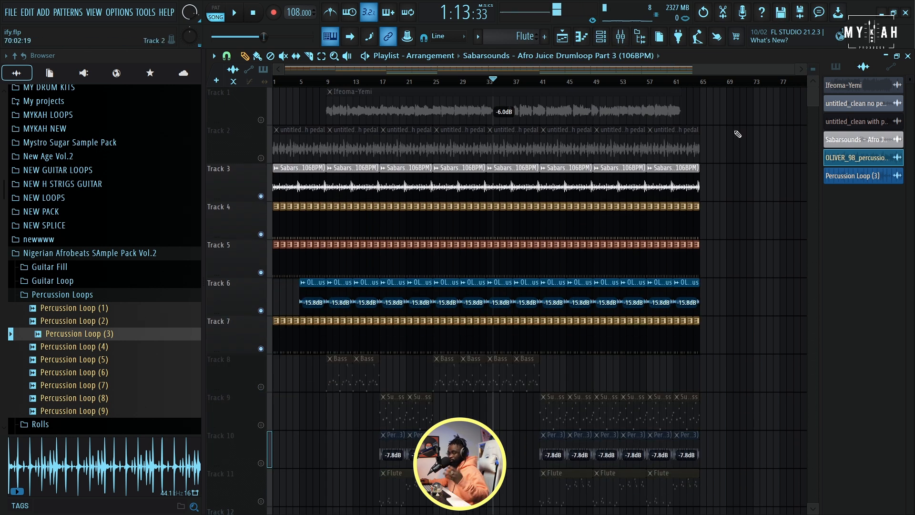
click(620, 36)
key(space)
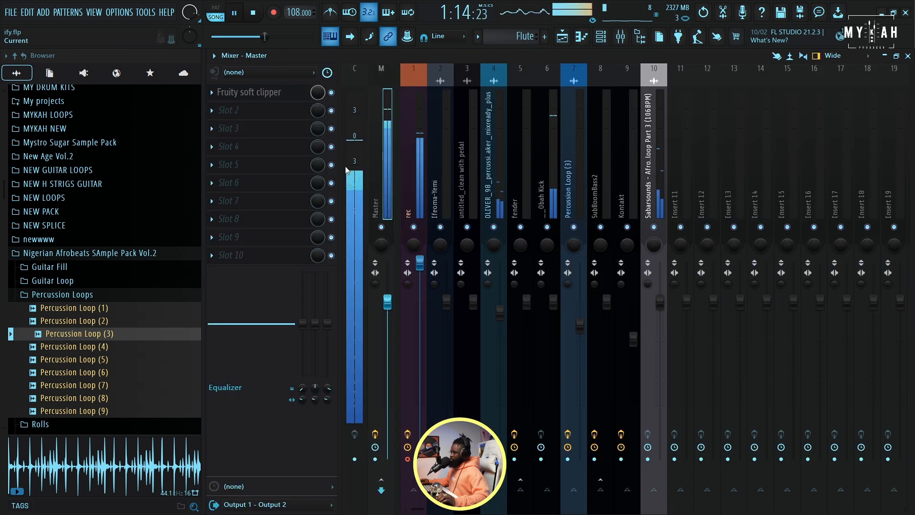
key(space)
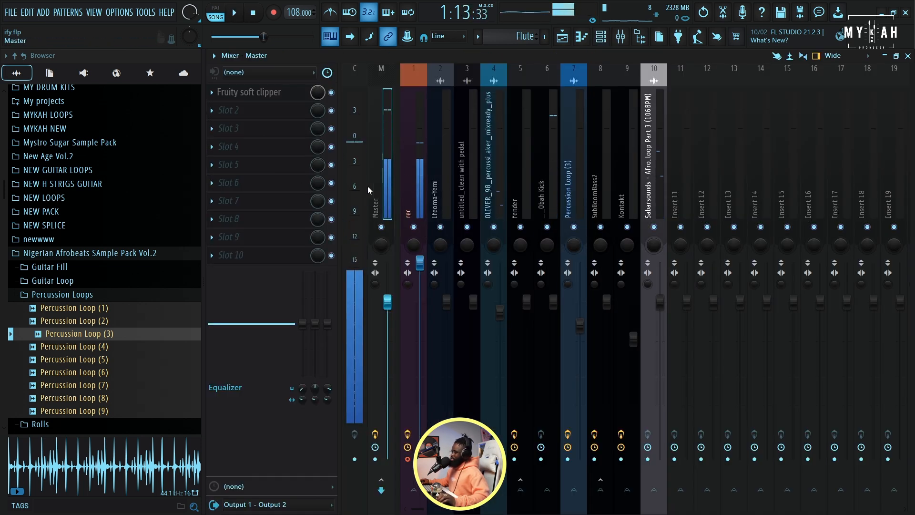
Load Realphones into effect slot 10 of the Master track, using the Studio Closed Generic Headphones profile
click(262, 254)
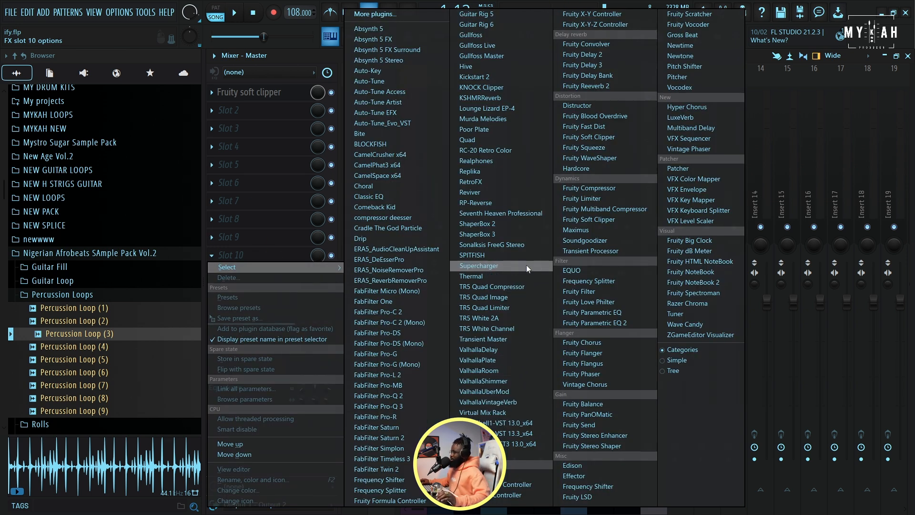
click(492, 162)
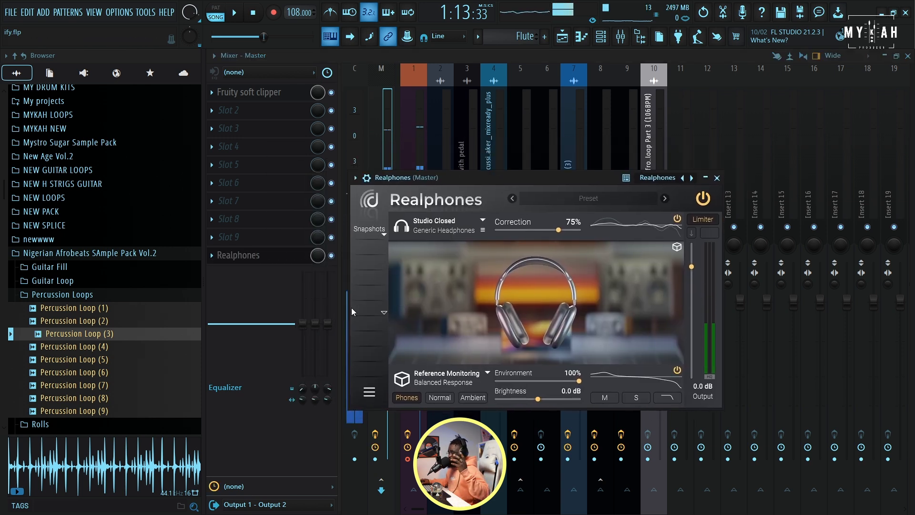
click(481, 222)
click(517, 228)
drag(472, 180, 480, 182)
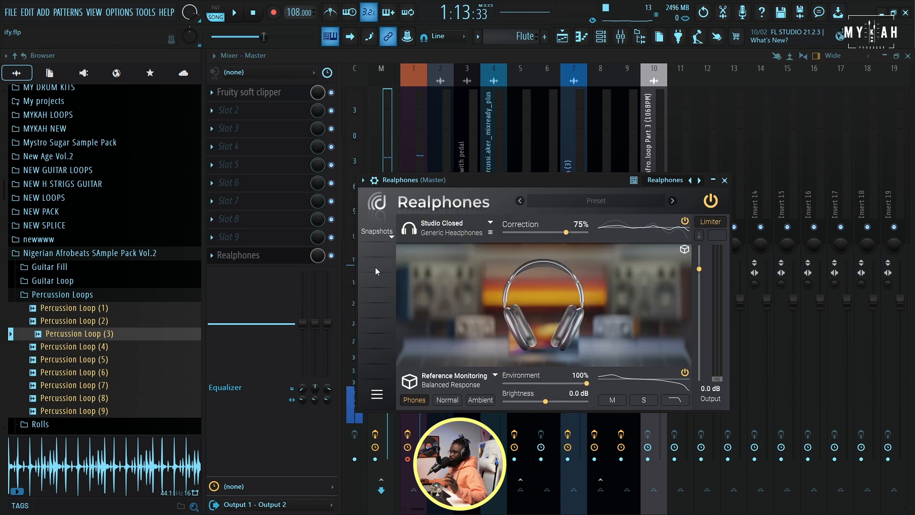
Switch the Realphones environment to Smartphones and audition the drums with the effect enabled
click(331, 256)
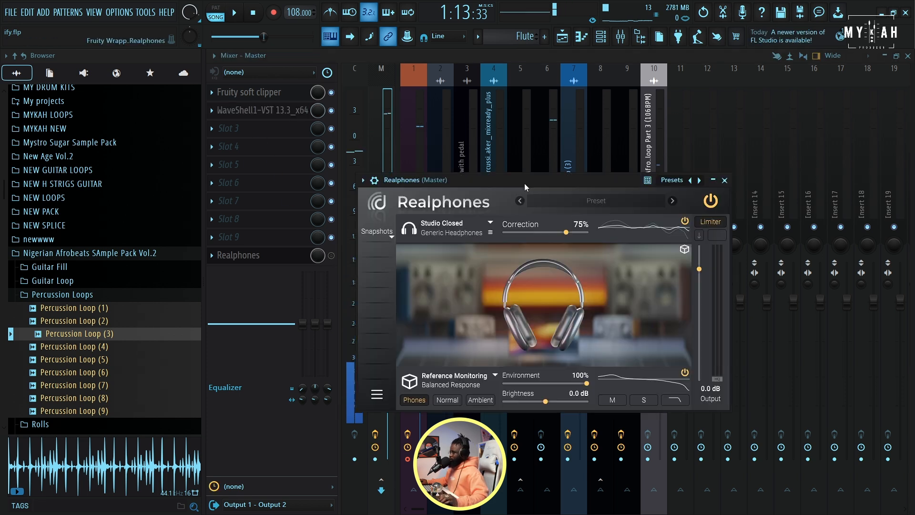
mouse_move(524, 181)
mouse_down()
mouse_move(470, 157)
mouse_move(523, 175)
mouse_move(509, 175)
mouse_up()
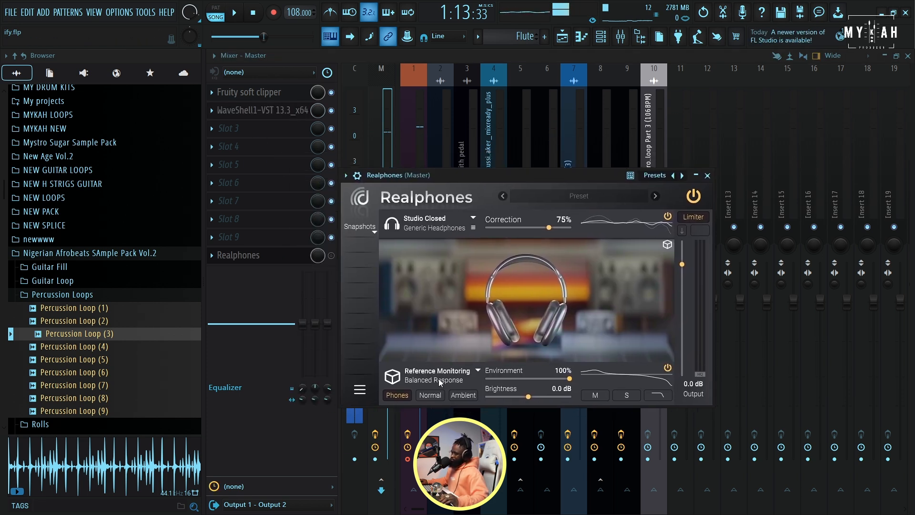
click(440, 382)
scroll(437, 287, down, 10)
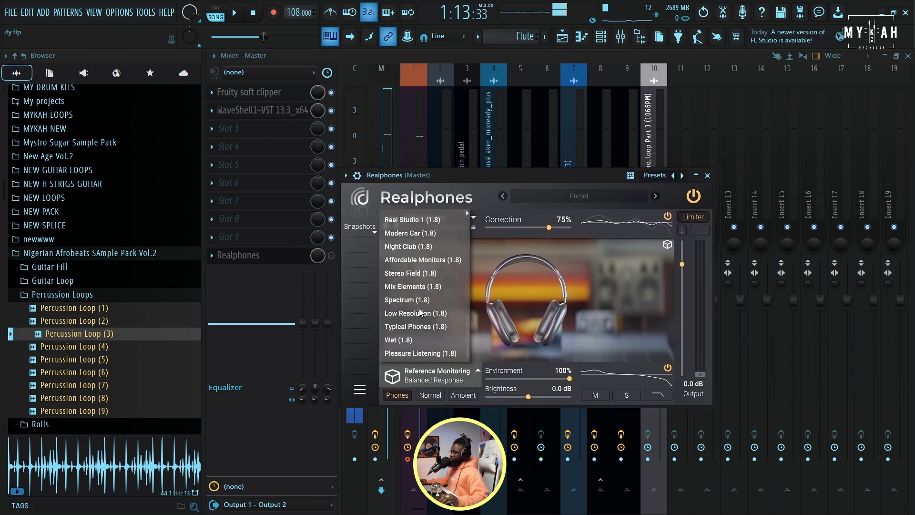
scroll(419, 312, up, 5)
scroll(419, 308, up, 2)
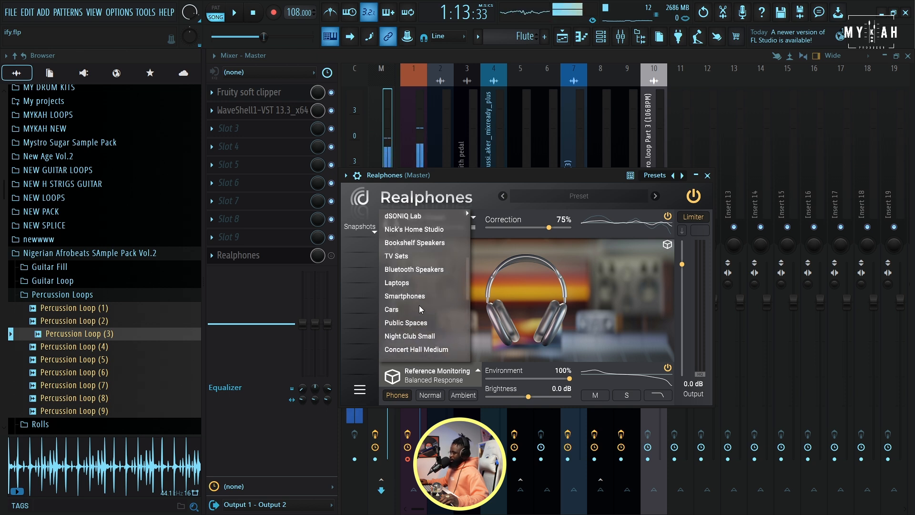
click(414, 296)
drag(478, 176, 519, 177)
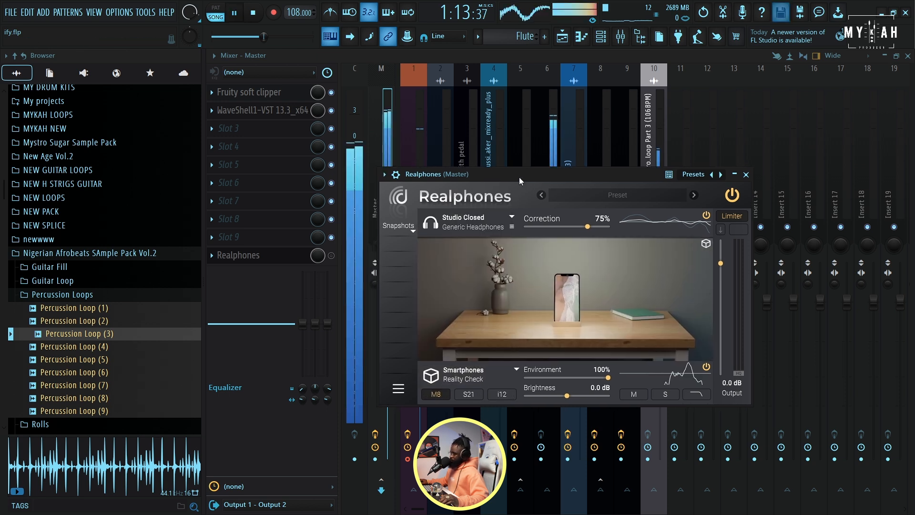
click(331, 255)
key(space)
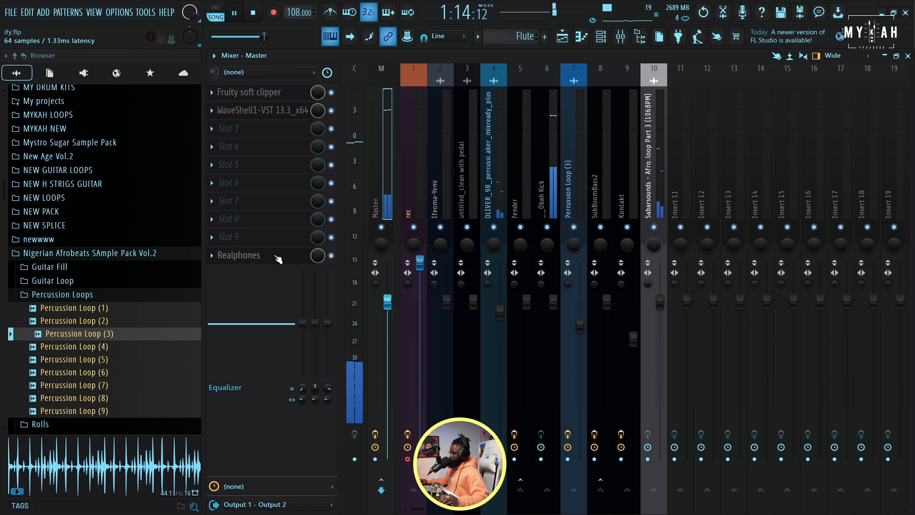
Switch the Realphones smartphone model to S21 and play the drums through it
click(243, 255)
drag(505, 176, 525, 167)
key(space)
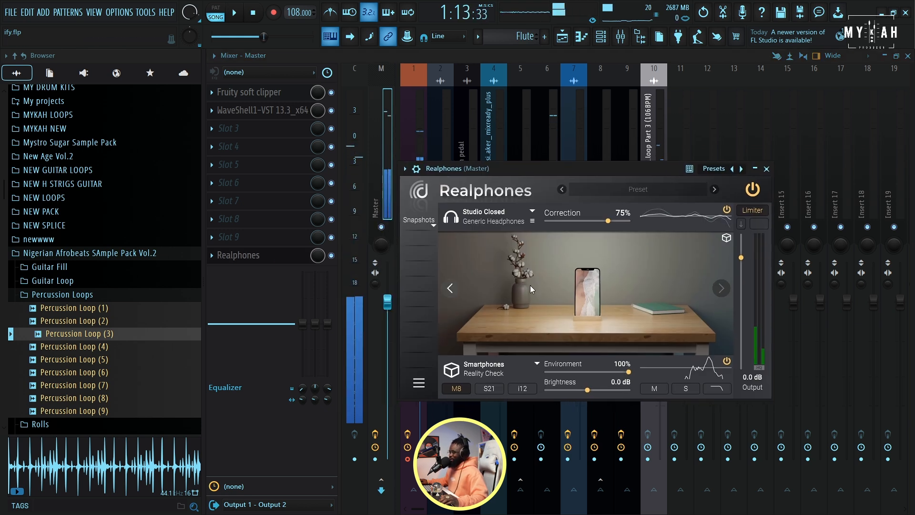
click(490, 389)
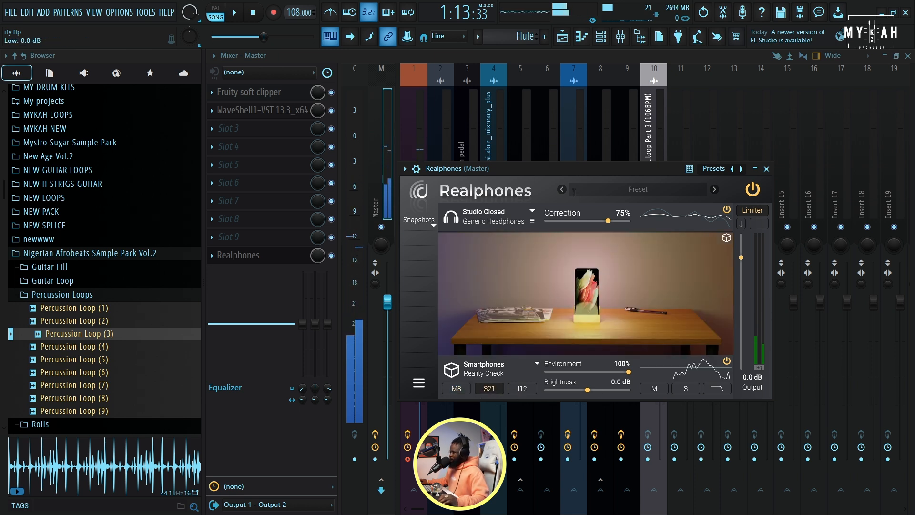
drag(556, 170, 524, 170)
key(space)
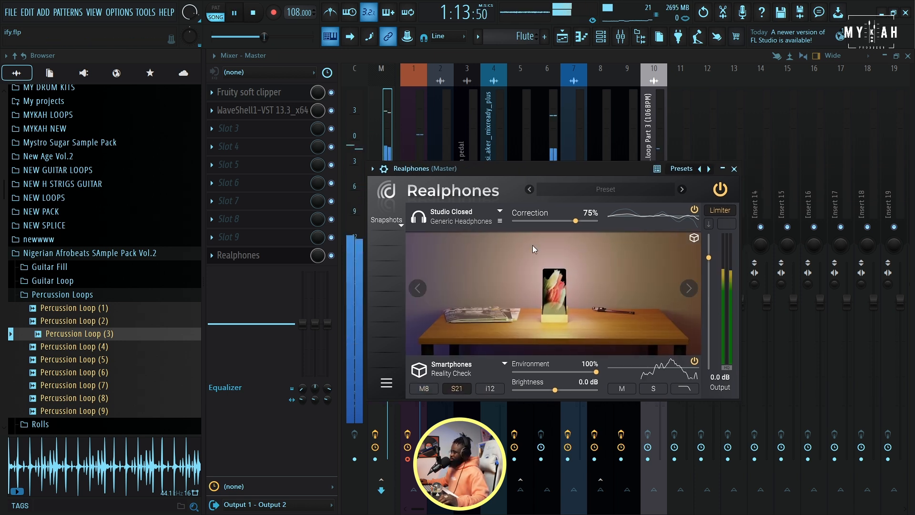
Audition the drums through the i12 smartphone model, and toggle the Master's Realphones slot off and on
click(491, 390)
drag(472, 170, 541, 169)
key(space)
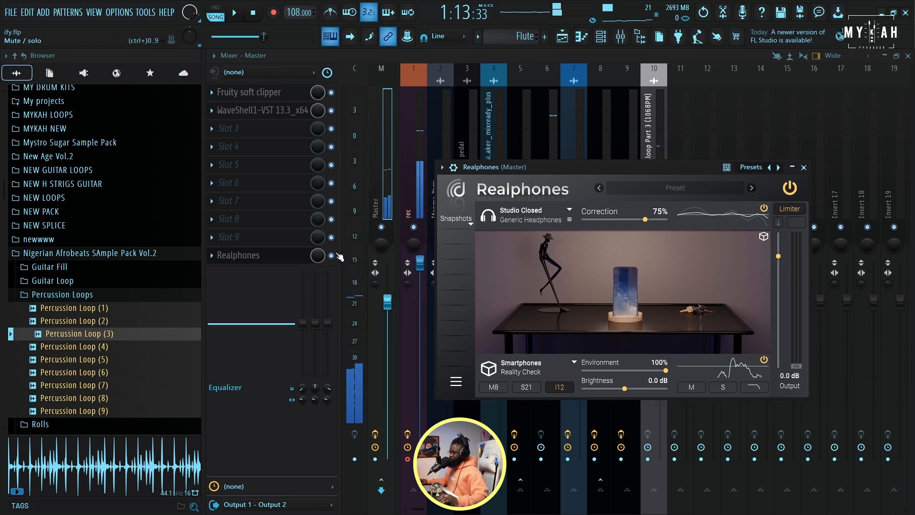
click(332, 256)
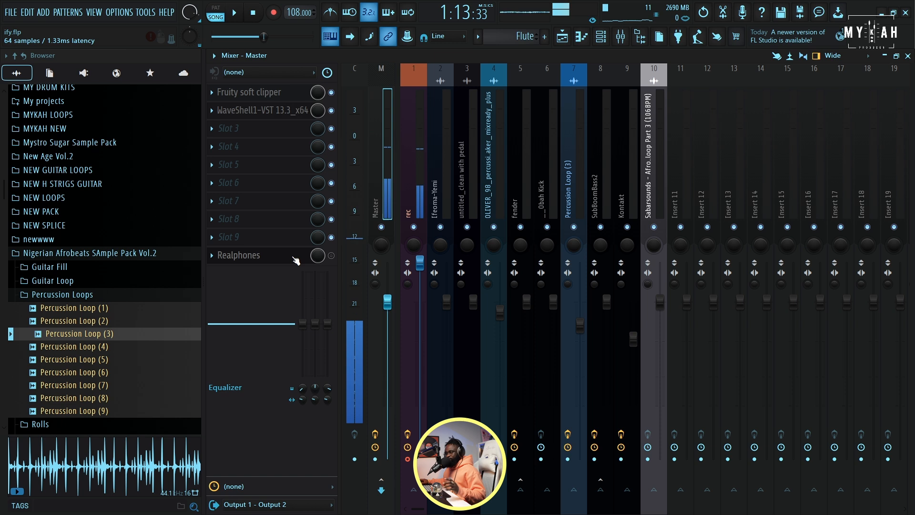
click(331, 256)
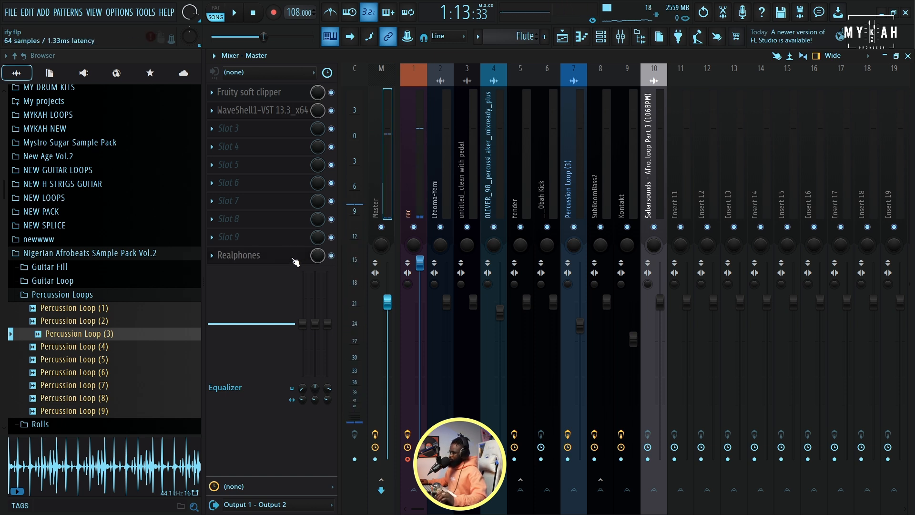
Change the Realphones environment to Music Studio I
click(293, 258)
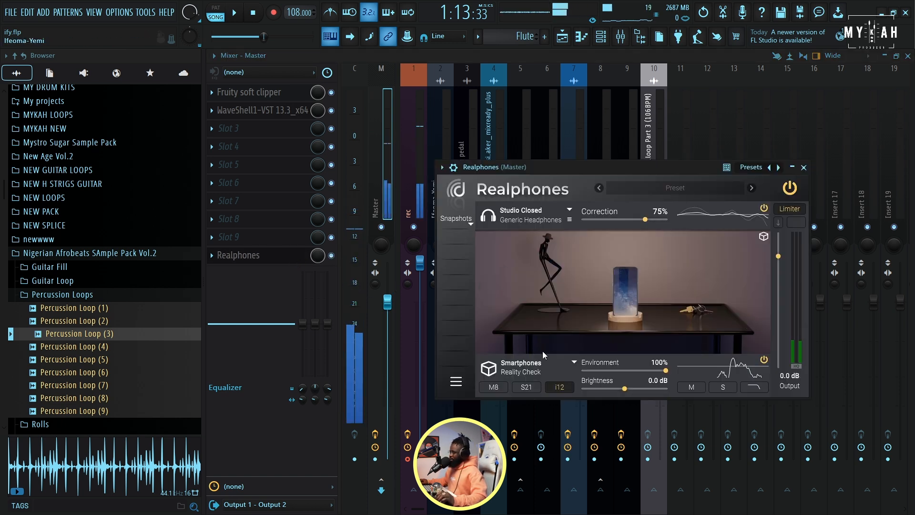
click(573, 362)
scroll(520, 298, up, 3)
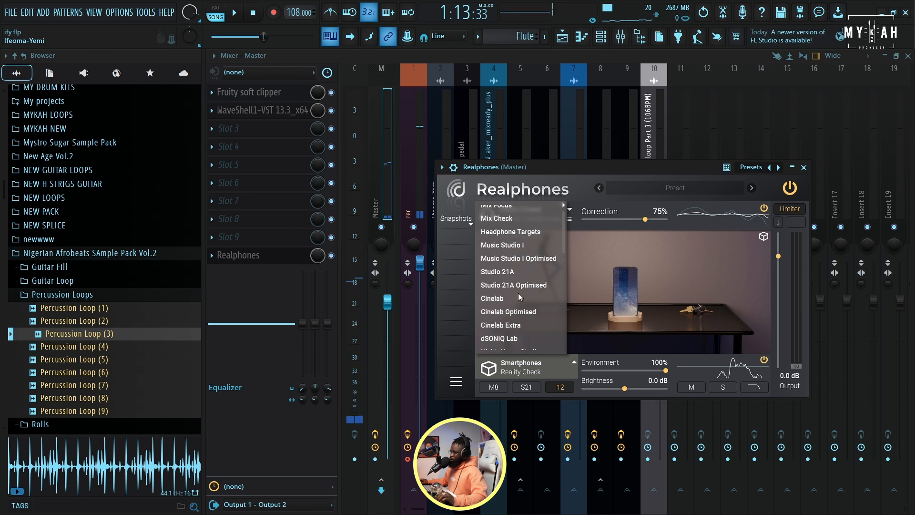
click(504, 245)
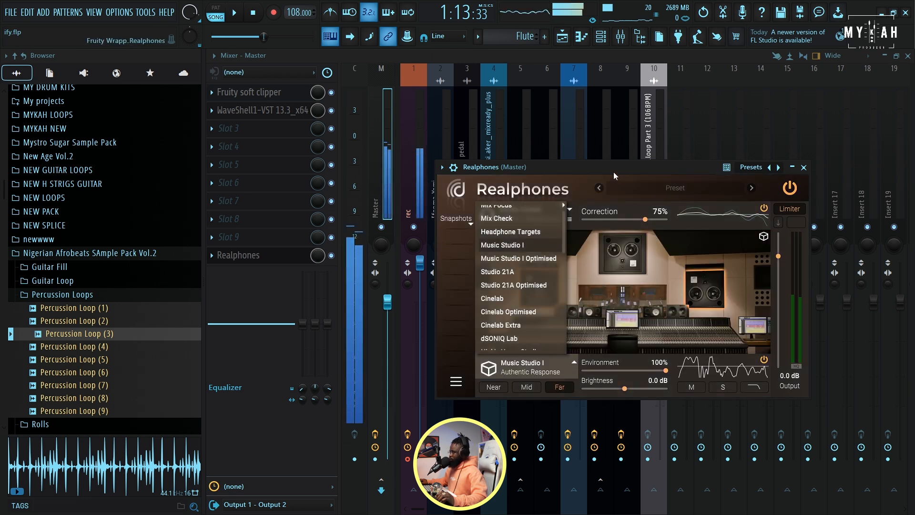
drag(614, 178, 537, 168)
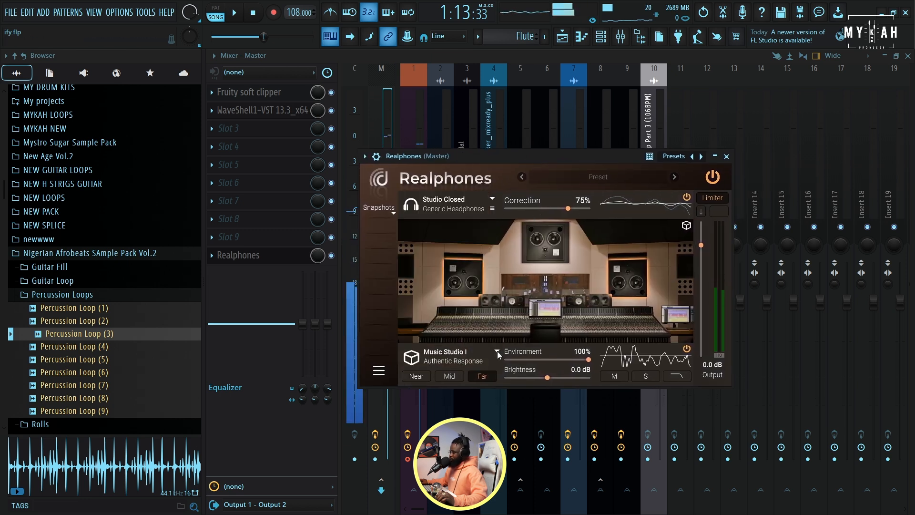
Try the Near, Mid and Far monitors of Music Studio I, play the drums with Mid selected, and return to the playlist
click(420, 378)
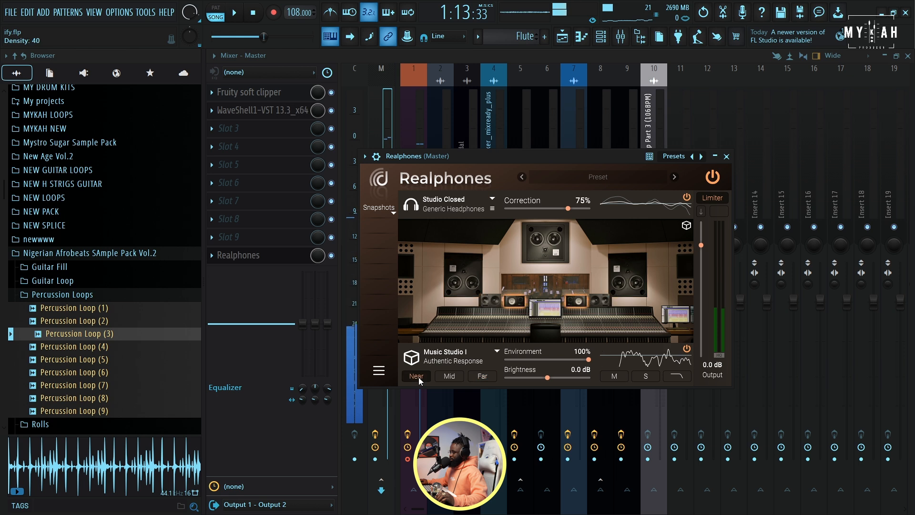
click(448, 376)
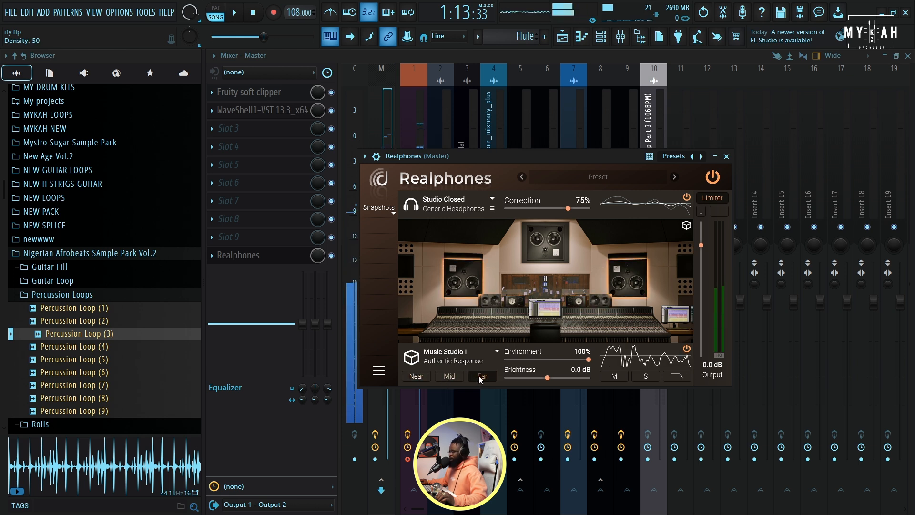
drag(535, 158, 556, 158)
key(space)
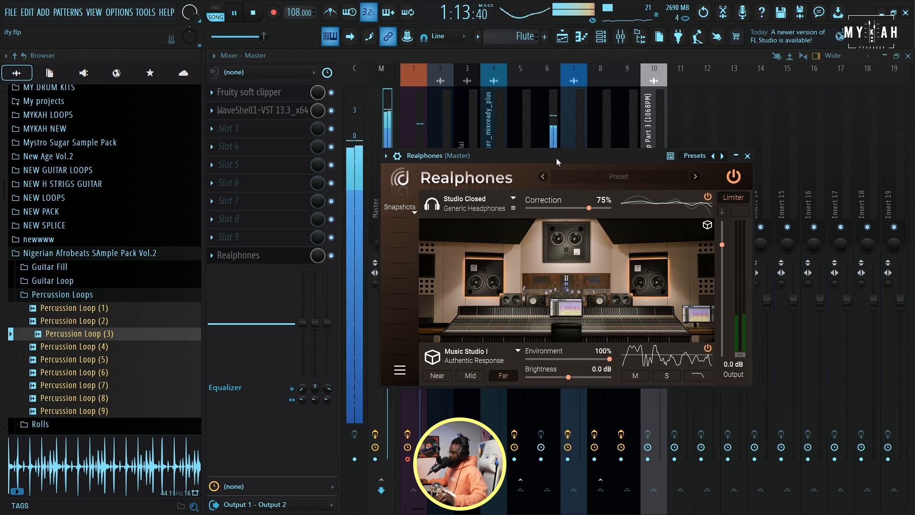
click(469, 375)
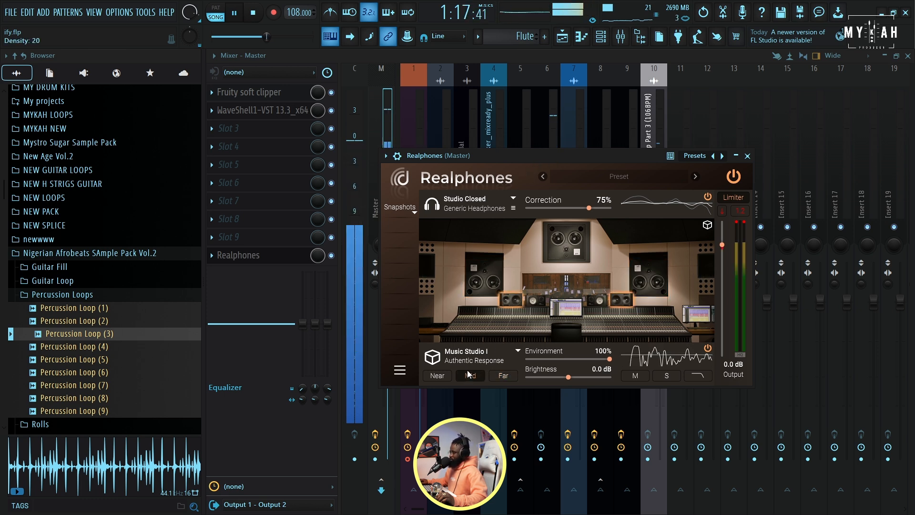
key(F5)
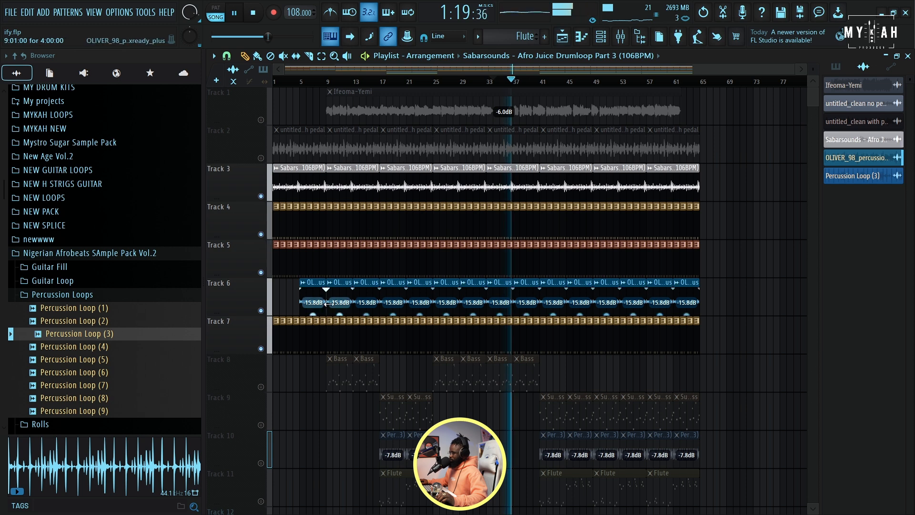
Play the drums together with the Track 8 bass from bar 9 in the playlist
click(329, 81)
scroll(329, 82, up, 5)
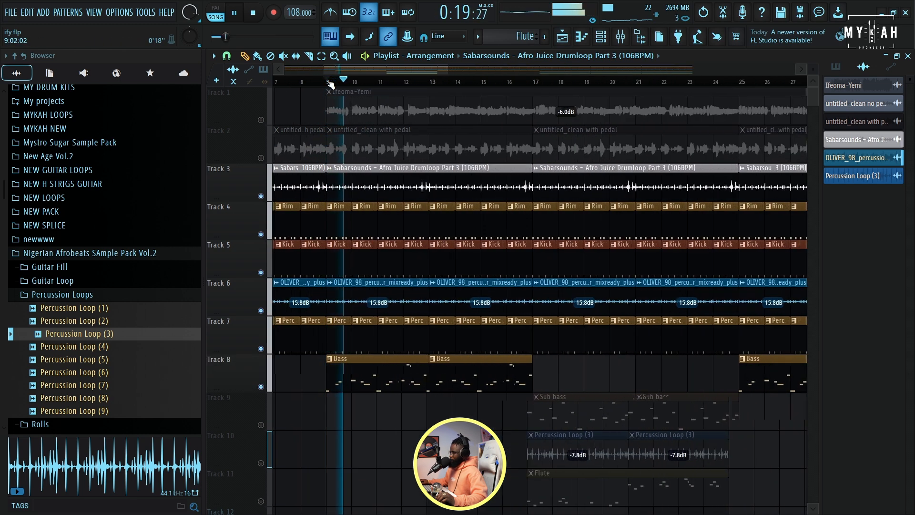
scroll(330, 85, up, 3)
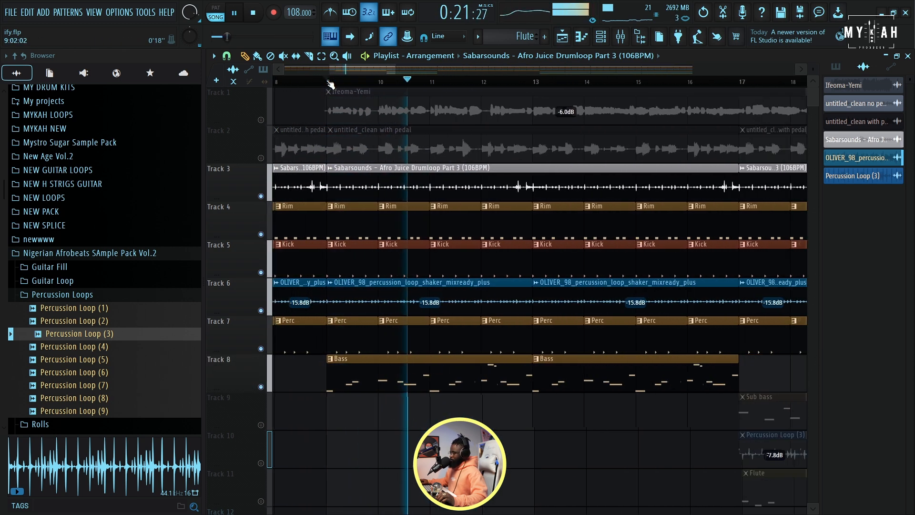
scroll(330, 85, down, 5)
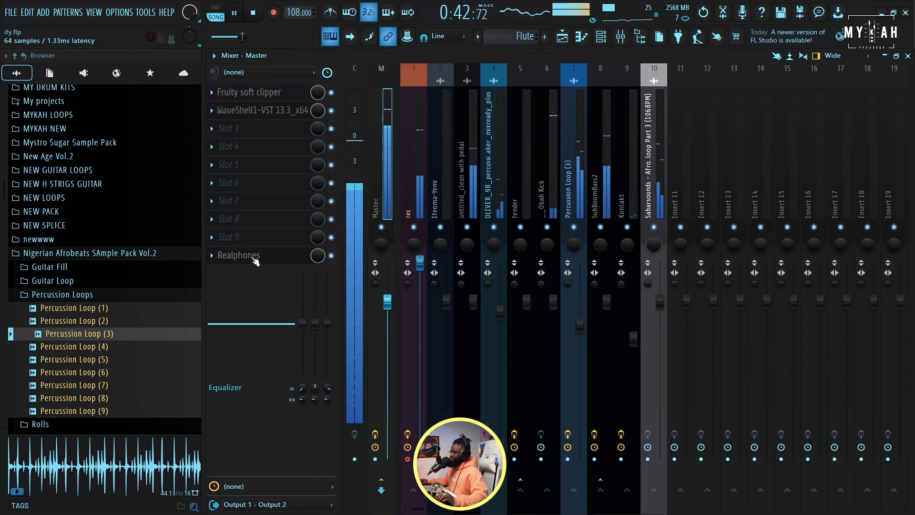
Open Realphones on the Master and audition the mix through the Laptops and Bookshelf Speakers environments
click(256, 260)
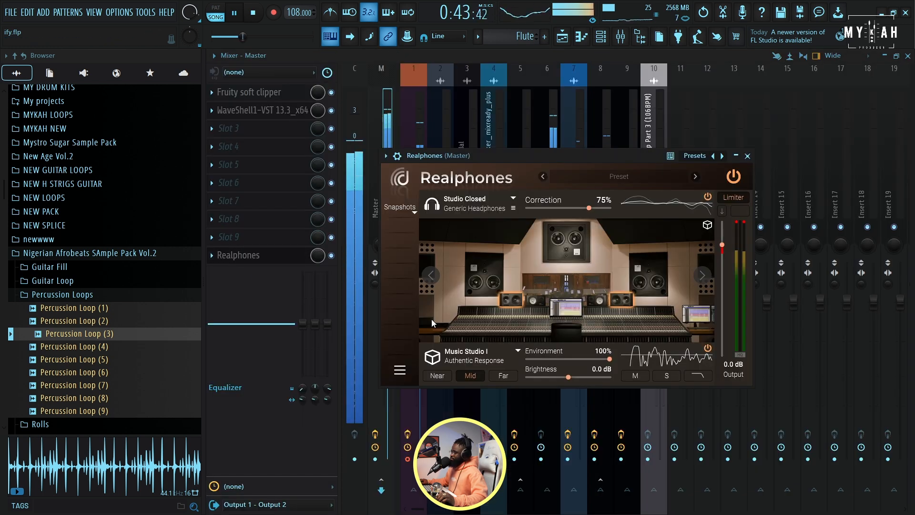
click(516, 352)
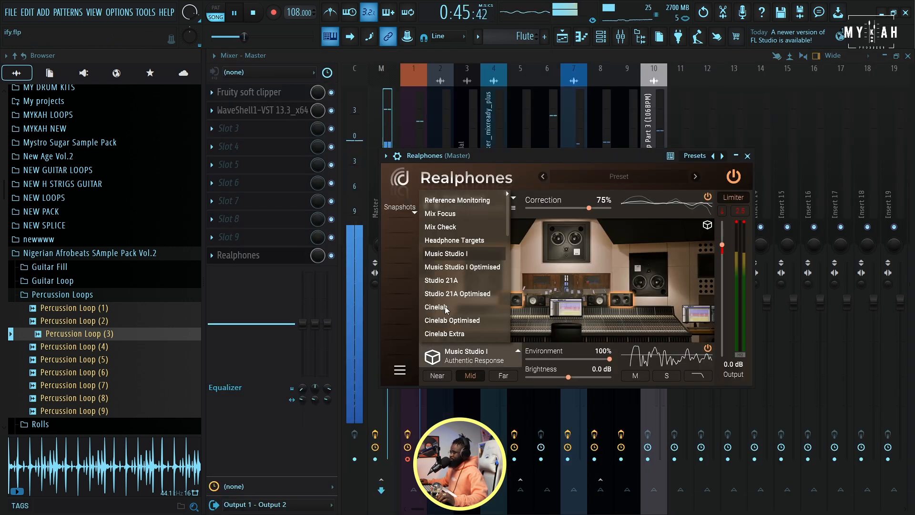
scroll(445, 307, down, 5)
click(442, 266)
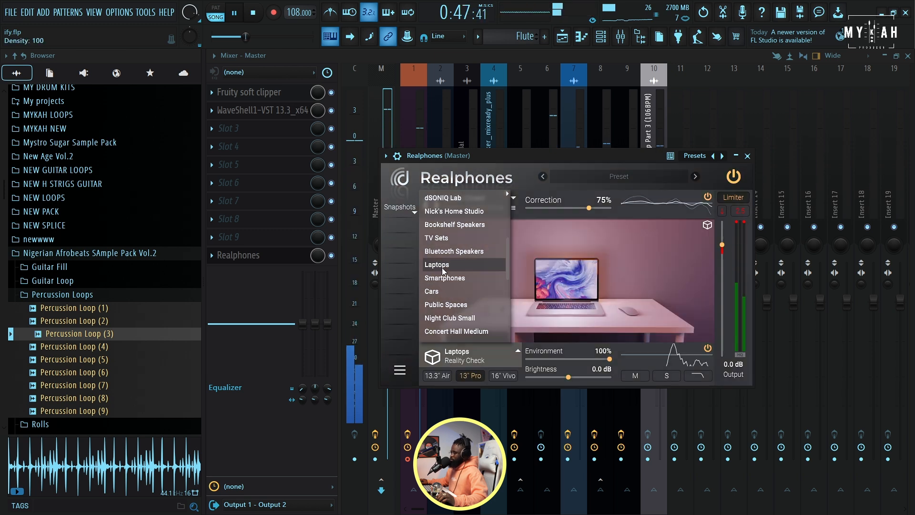
click(456, 225)
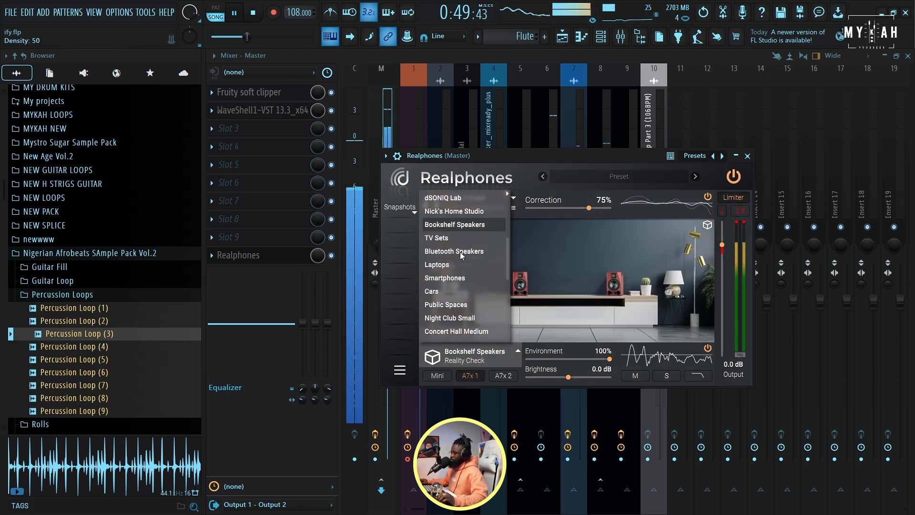
Compare the mix in the Studio 21A Optimised, Studio 21A and Music Studio I environments of Realphones
scroll(461, 257, up, 3)
click(453, 247)
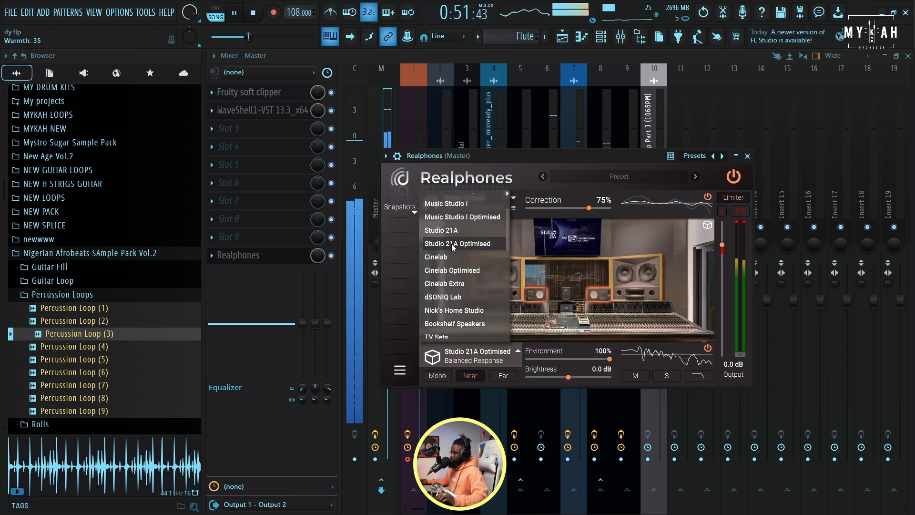
click(453, 234)
scroll(456, 272, up, 2)
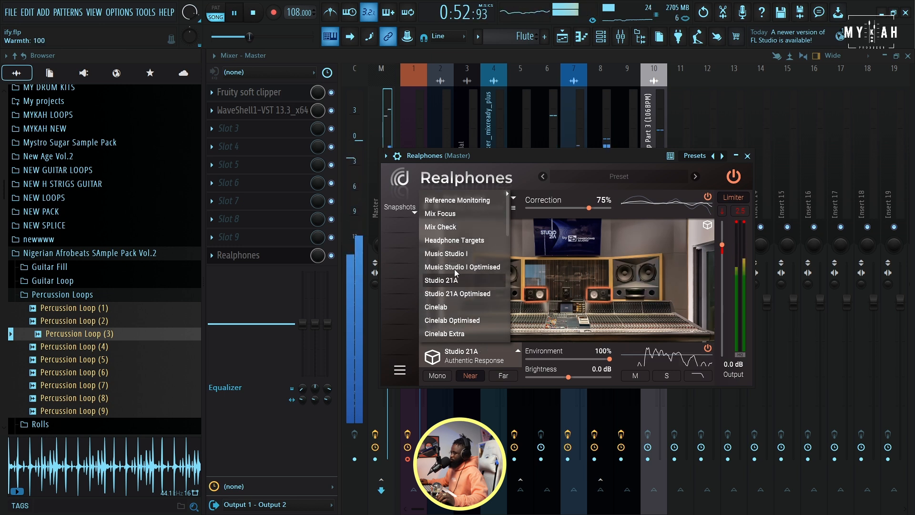
click(457, 244)
click(461, 266)
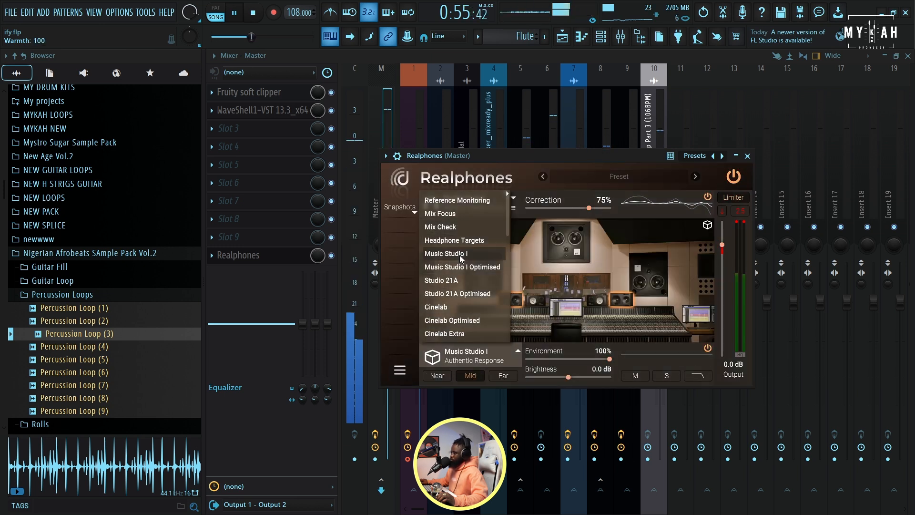
Switch the Realphones environment to Studio 21A Optimised, listen to the mix through it, and stop playback
click(455, 281)
click(458, 294)
drag(533, 159, 525, 159)
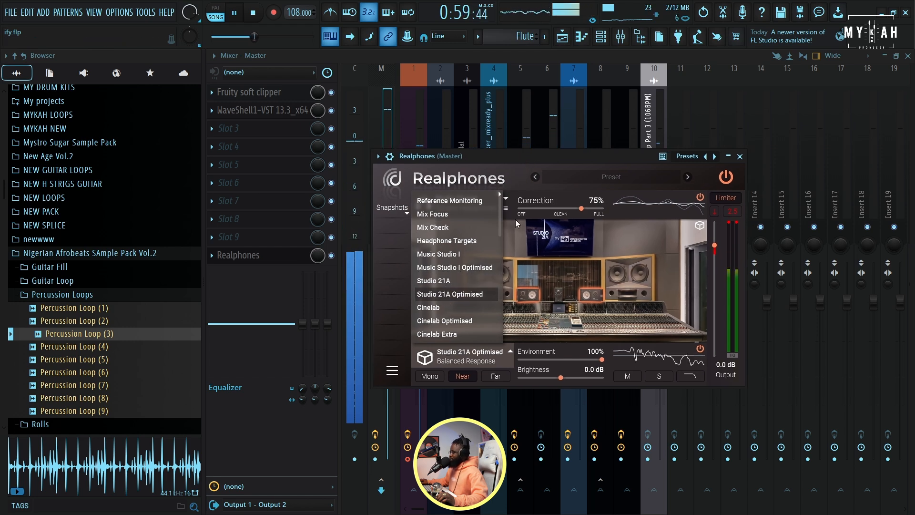
click(510, 353)
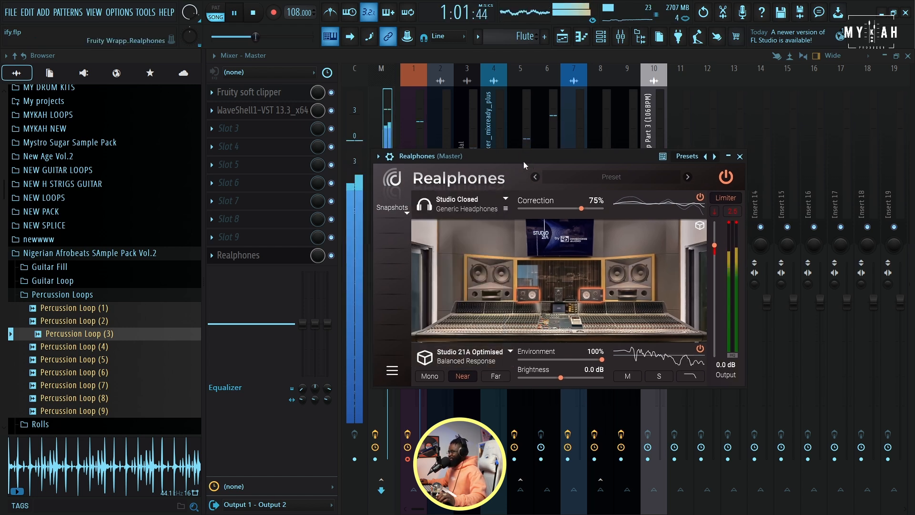
drag(528, 162, 532, 161)
key(space)
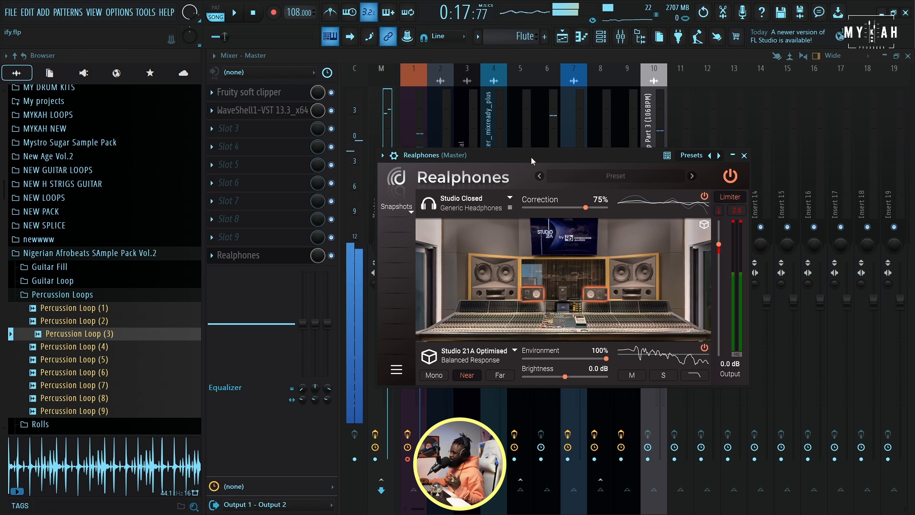
Toggle Realphones off and on, and play the mix through its Concert Hall Large environment, switching to the Tight position
click(332, 255)
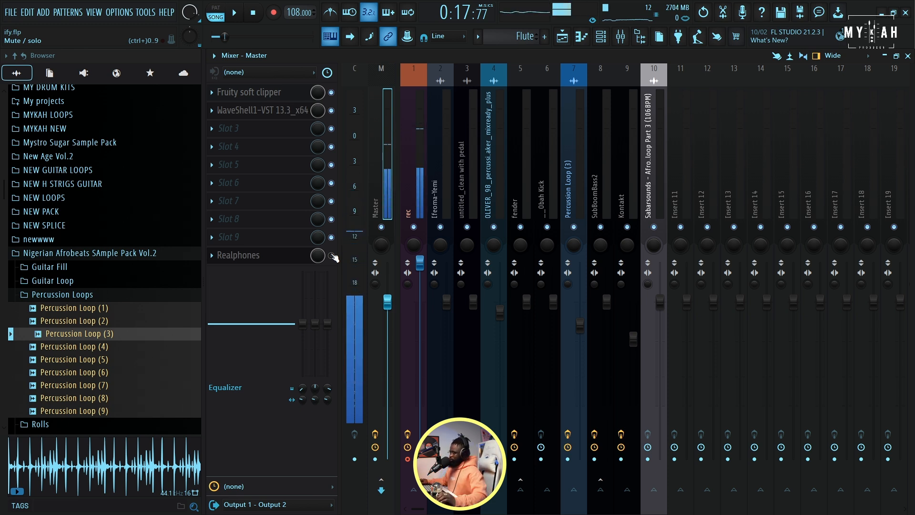
click(329, 257)
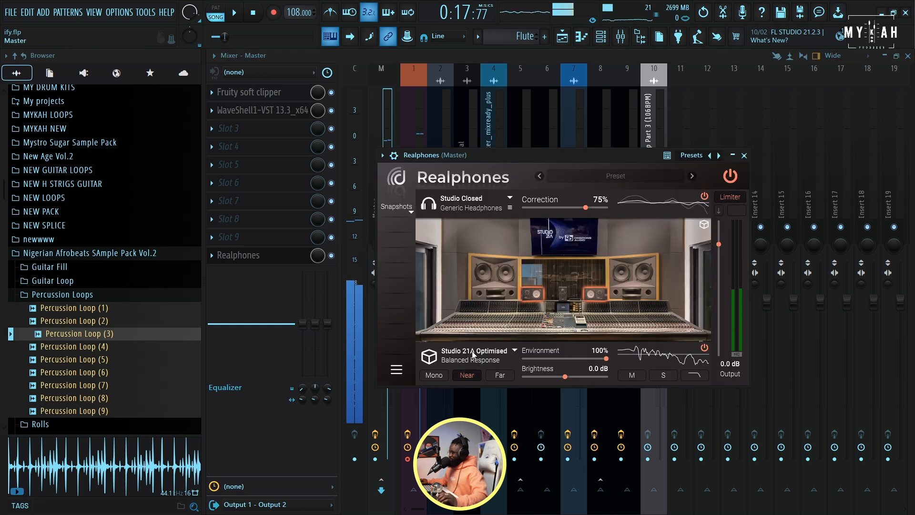
click(512, 354)
scroll(466, 307, down, 3)
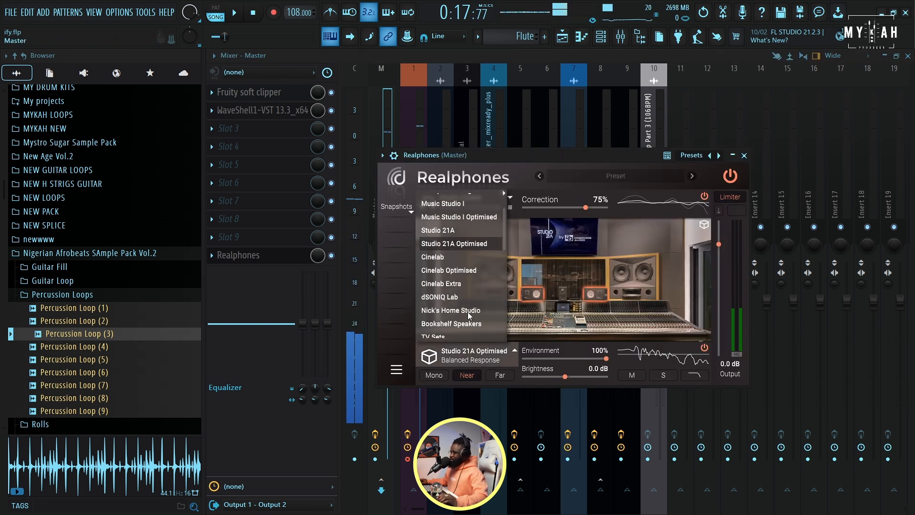
scroll(465, 307, down, 4)
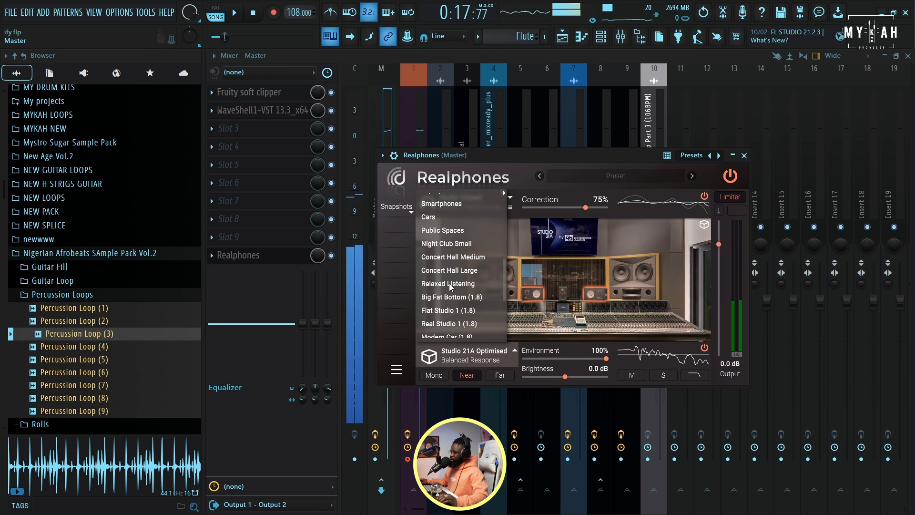
click(450, 270)
drag(553, 158, 539, 156)
key(space)
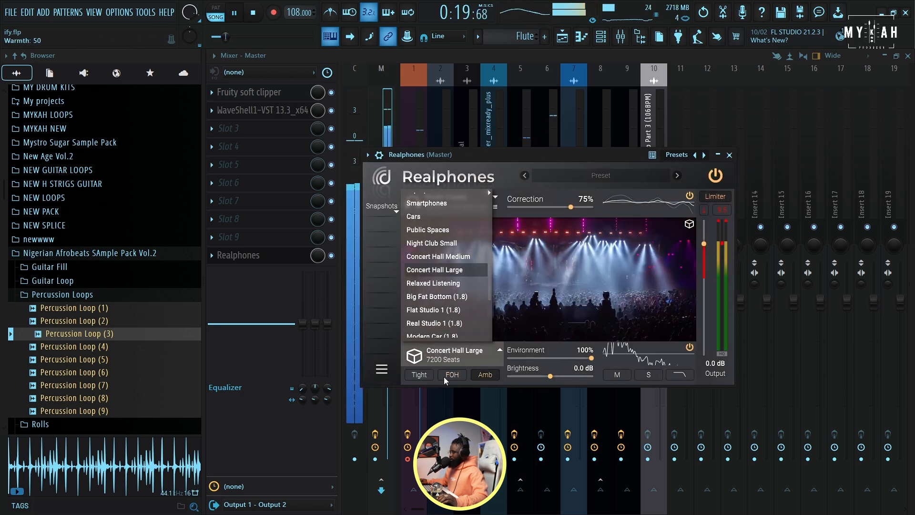
click(421, 375)
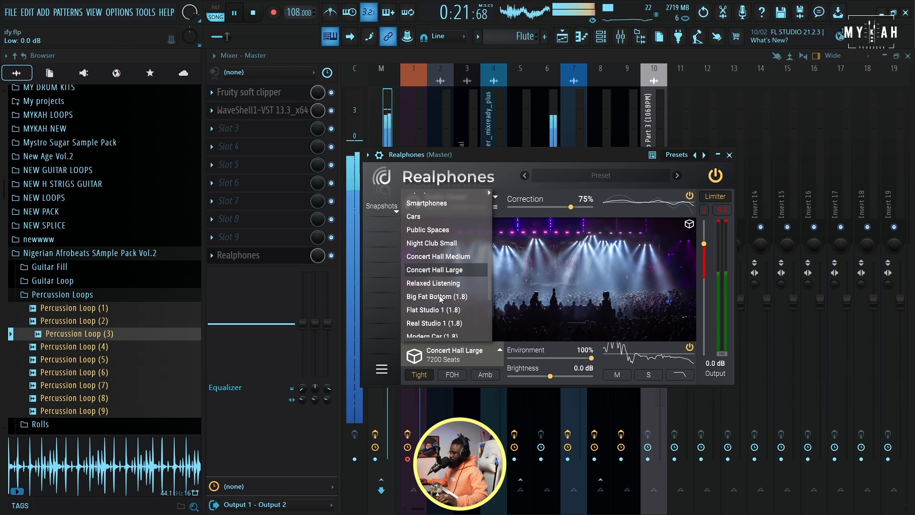
Change the environment to Night Club Small, compare the FOH and Tight positions, keep Tight, and stop playback
click(431, 243)
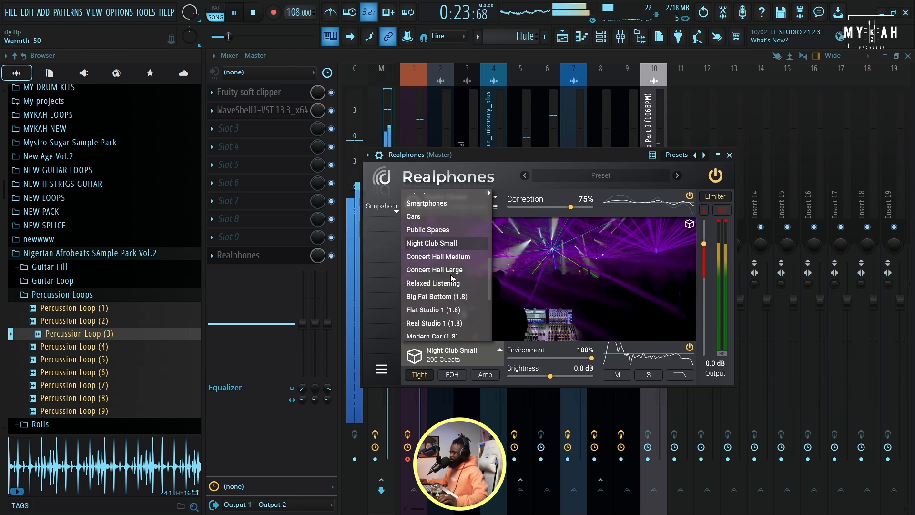
click(460, 379)
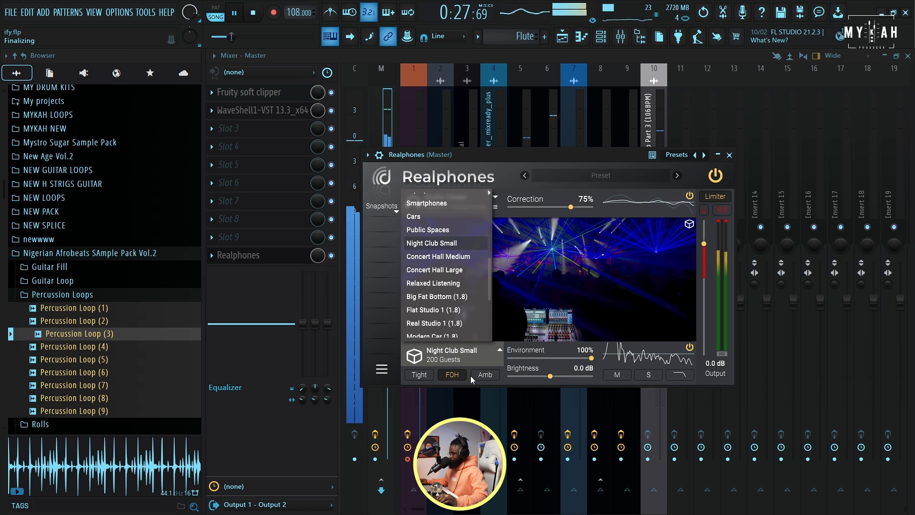
click(419, 374)
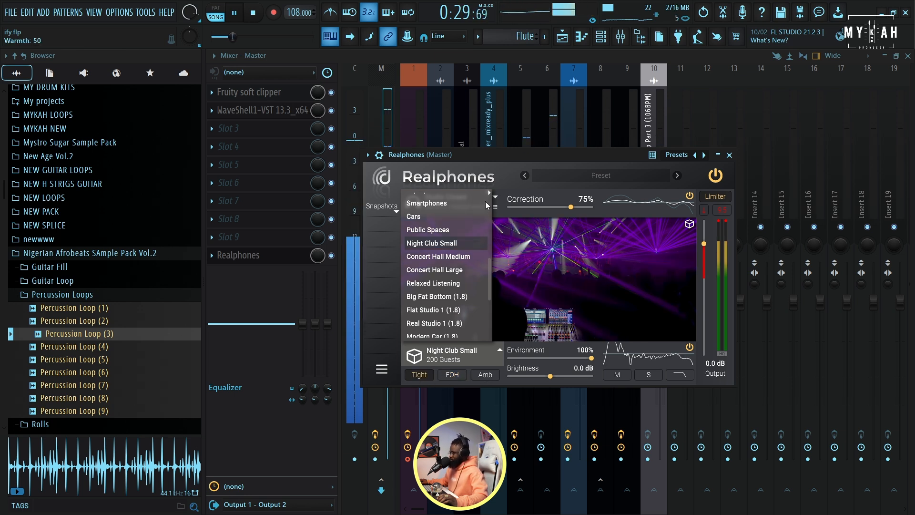
click(499, 351)
drag(552, 155, 567, 157)
key(space)
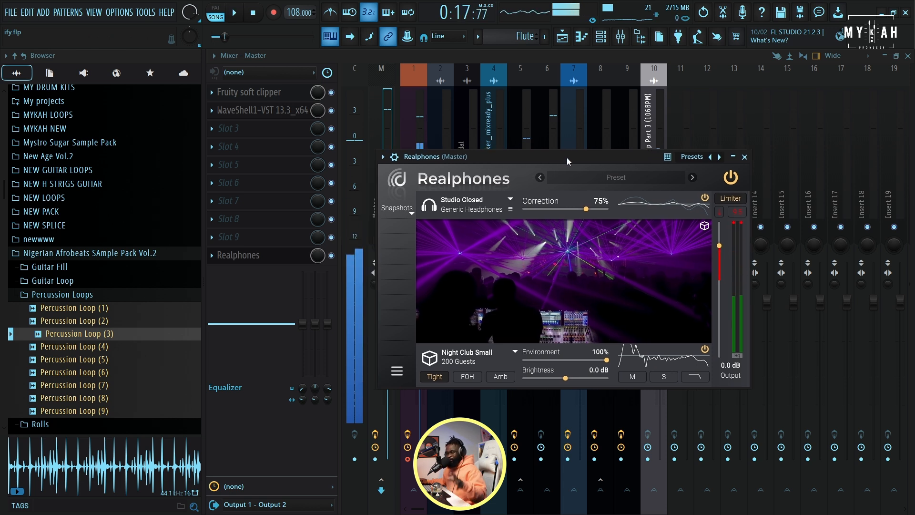
Turn off Realphones on the Master and play the full arrangement in the playlist from the start
click(331, 255)
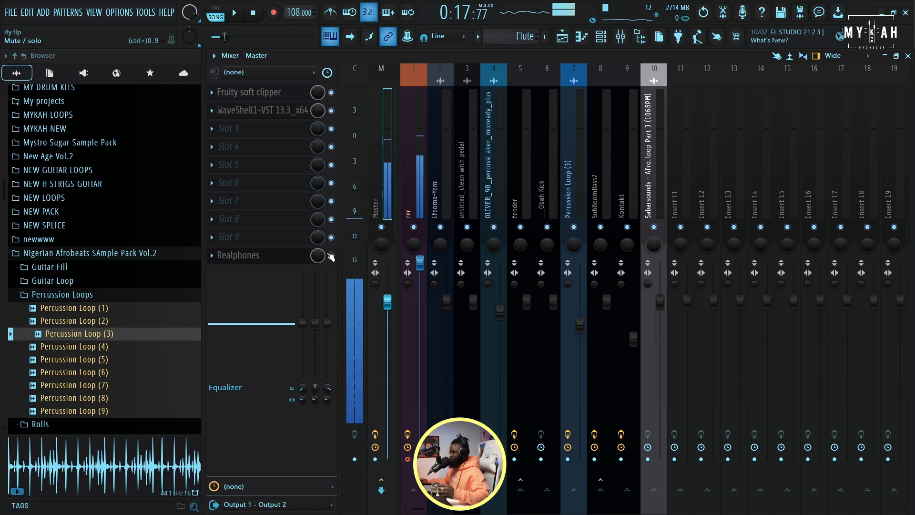
key(F5)
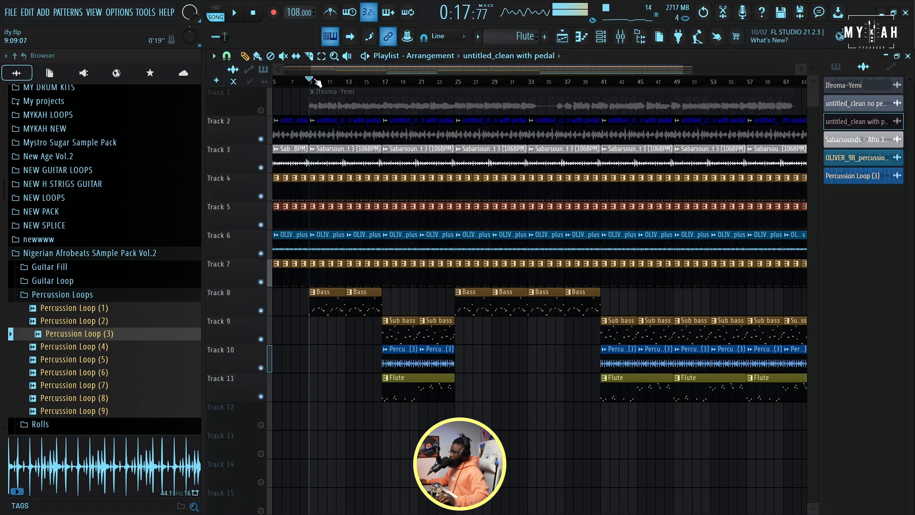
key(space)
scroll(285, 84, down, 2)
key(space)
scroll(227, 364, down, 3)
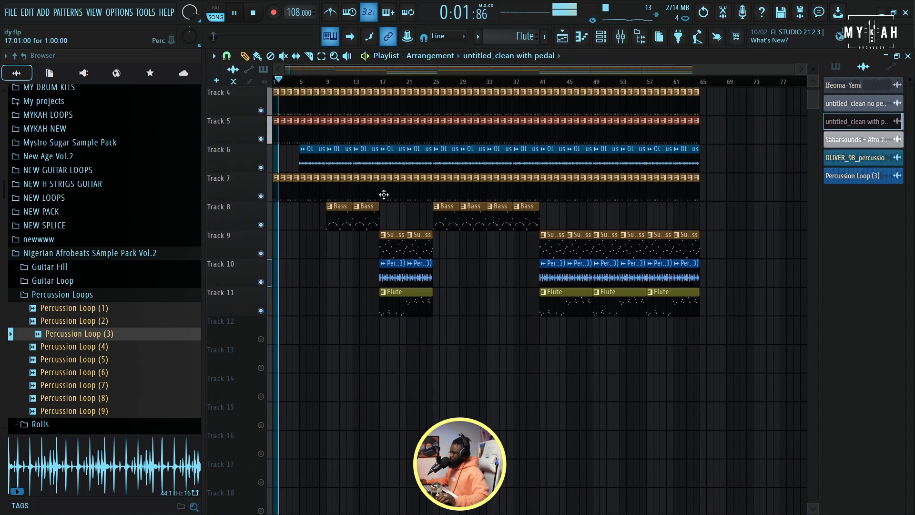
Add an OLIVER percussion shaker loop clip at bar 1 on Track 6
scroll(429, 166, up, 3)
double_click(290, 151)
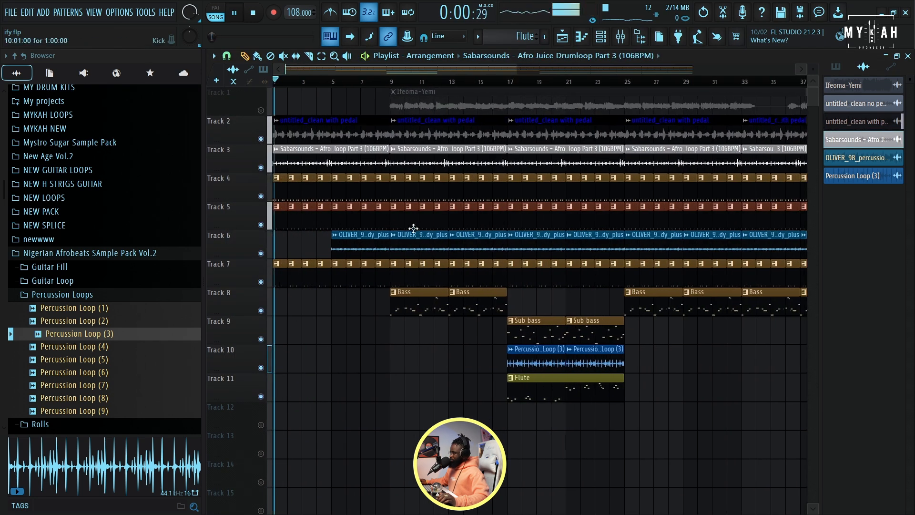
click(278, 249)
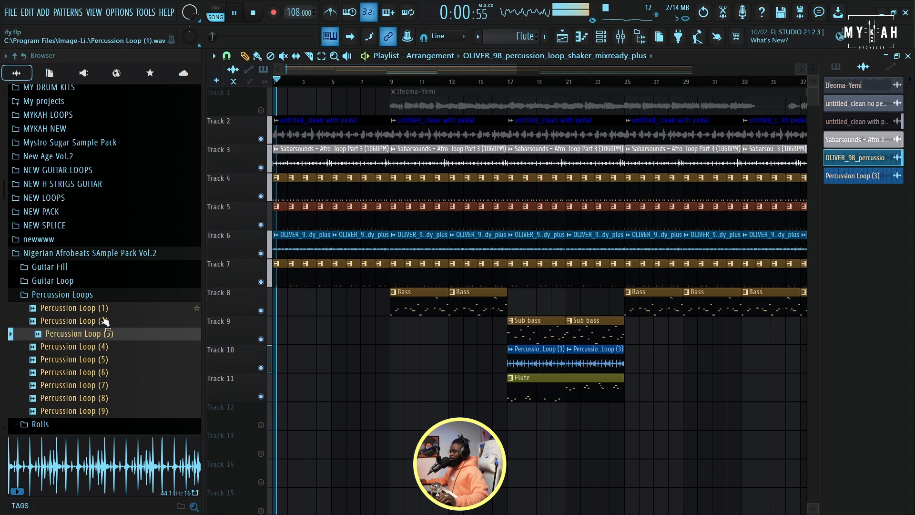
Place the AU_VM12_110_Vocal_Loop_08_Chops_Dry_Am sample on Track 10 from bar 7 to bar 9 and play the transition
scroll(93, 344, down, 3)
scroll(93, 344, down, 3)
key(space)
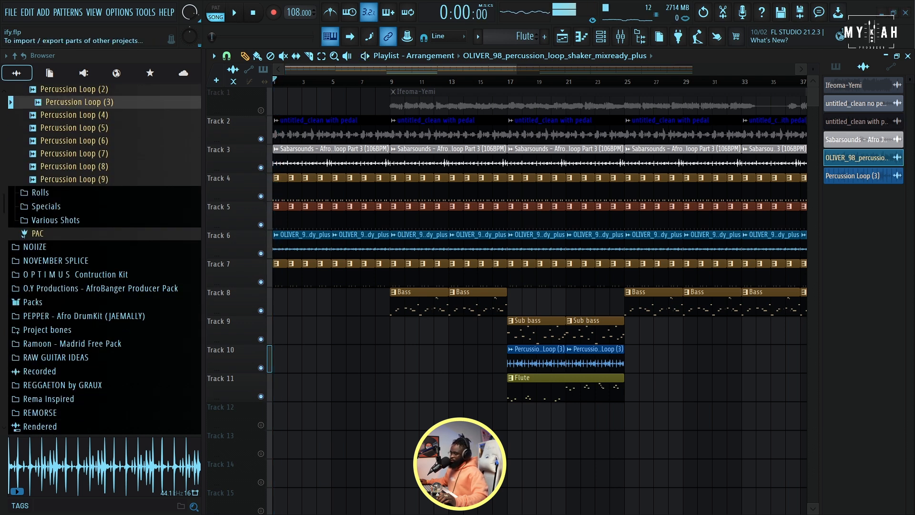
key(alt+Tab)
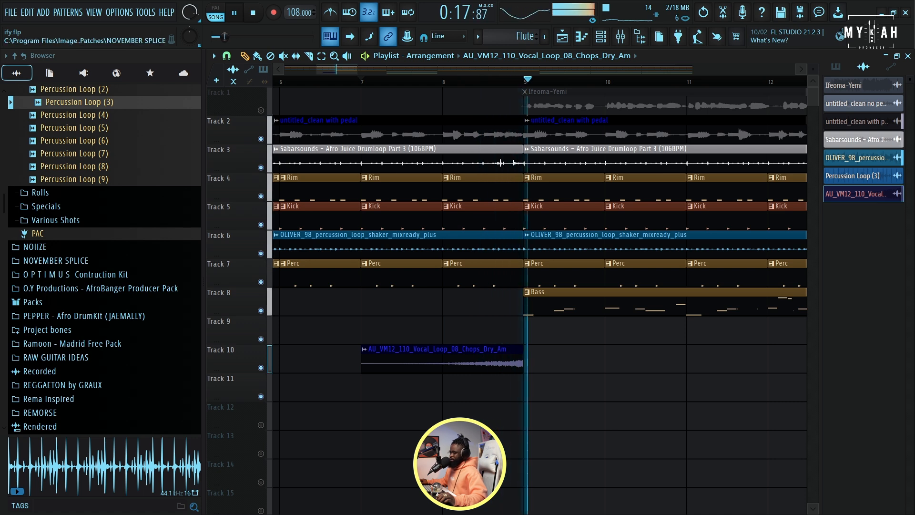
key(space)
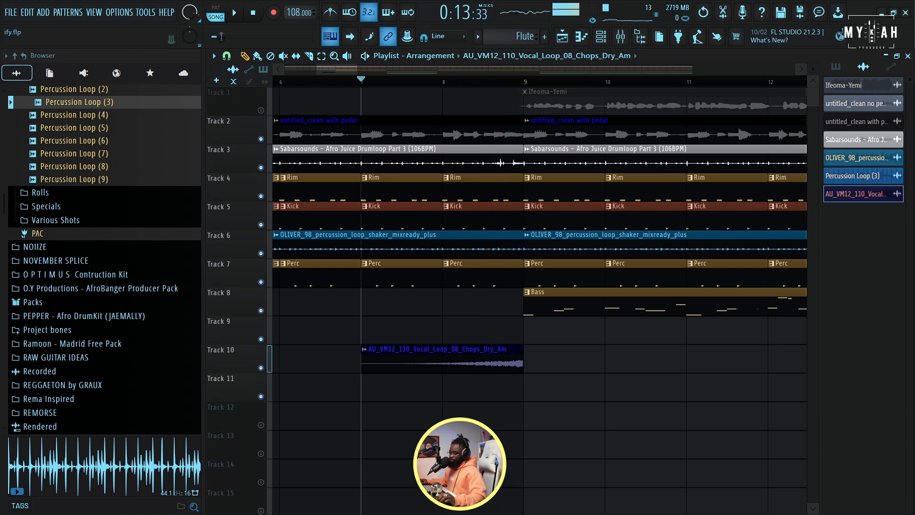
Search the sample library for "fill", preview the DS_FRDH_124 drum fill, and place it on Track 11 at bar 9
key(BackSpace)
text(ill)
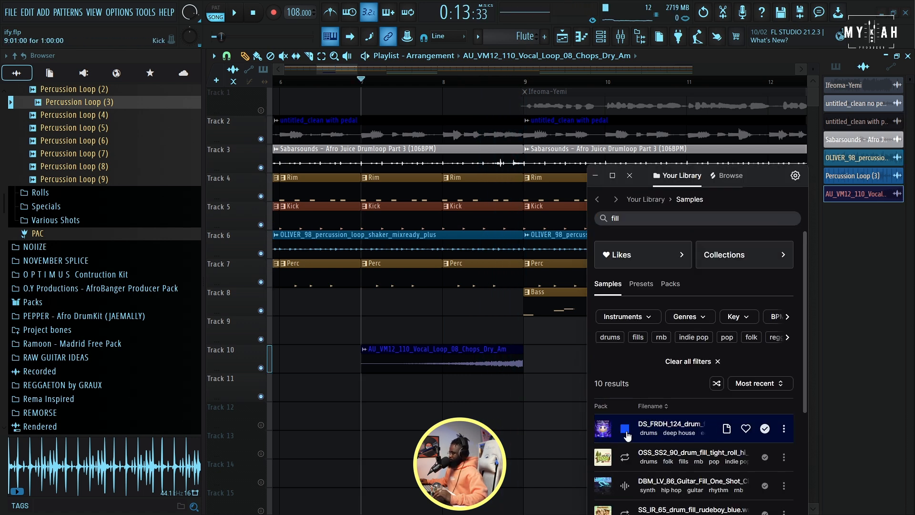
click(625, 429)
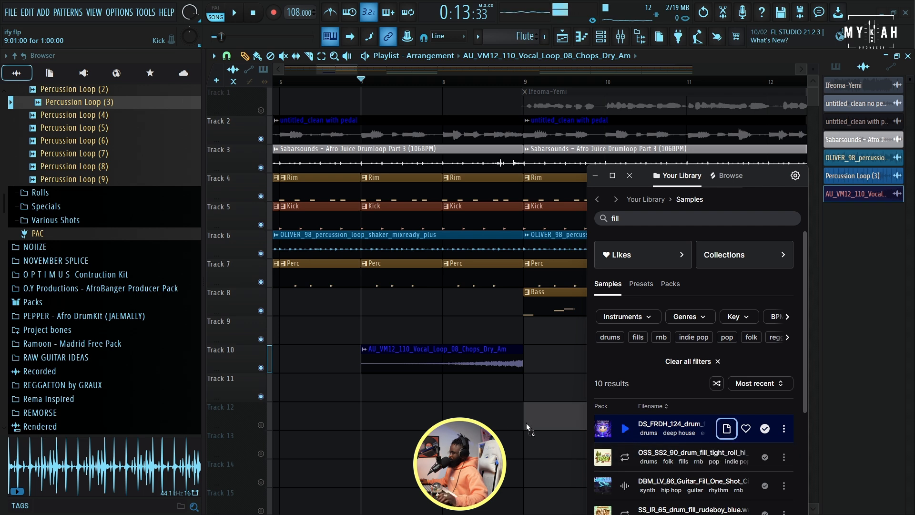
drag(597, 438, 524, 387)
Set the playlist snap to 1/2 beat and shift the DS_FRDH_124 drum fill earlier on Track 11 so its main hit lands before bar 9
click(227, 56)
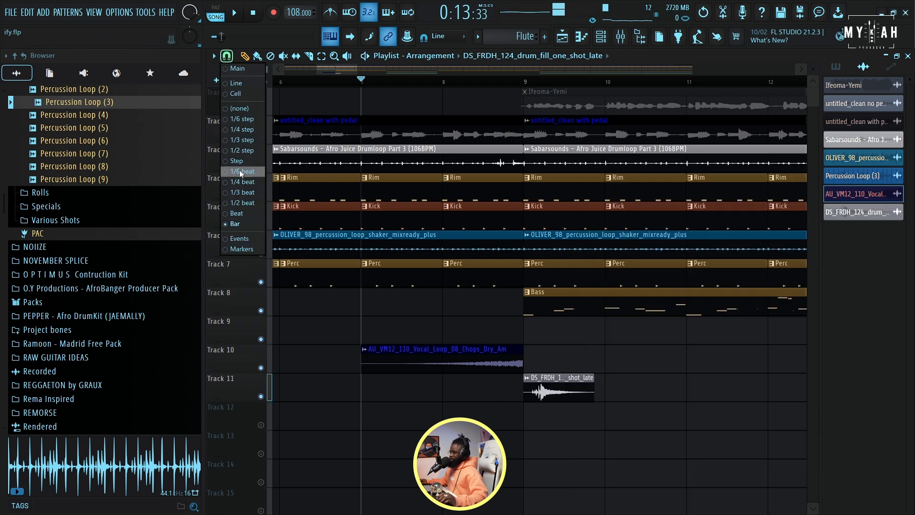
click(241, 203)
key(space)
scroll(759, 375, up, 5)
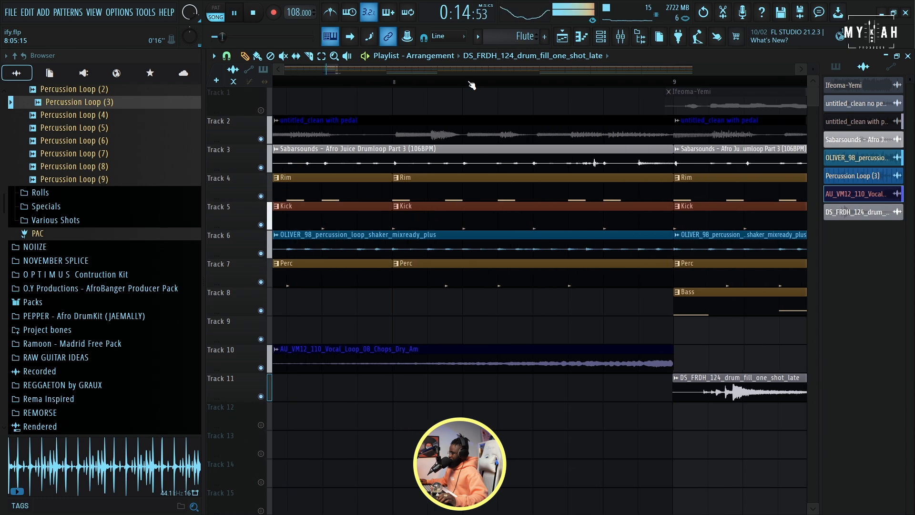
drag(759, 375, 713, 390)
drag(655, 385, 622, 385)
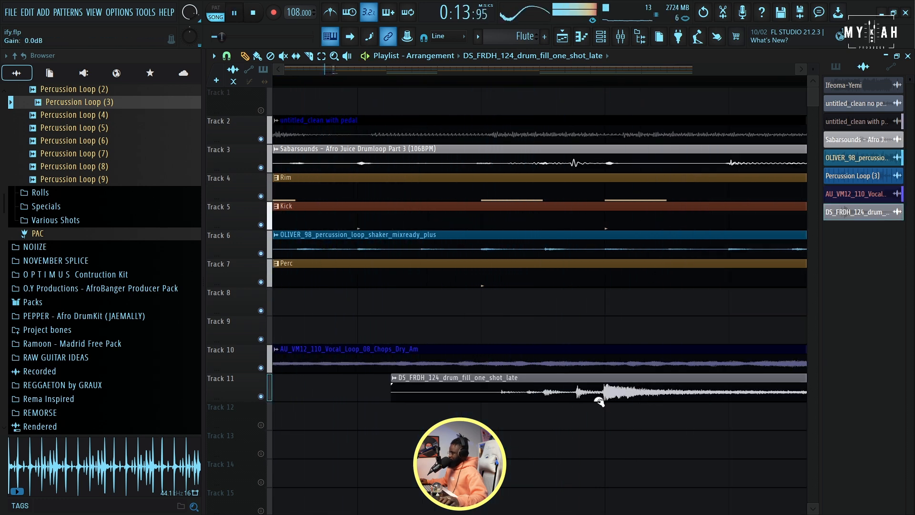
Route the DS_FRDH_124 drum fill to mixer insert 11 and lower its fader
double_click(597, 385)
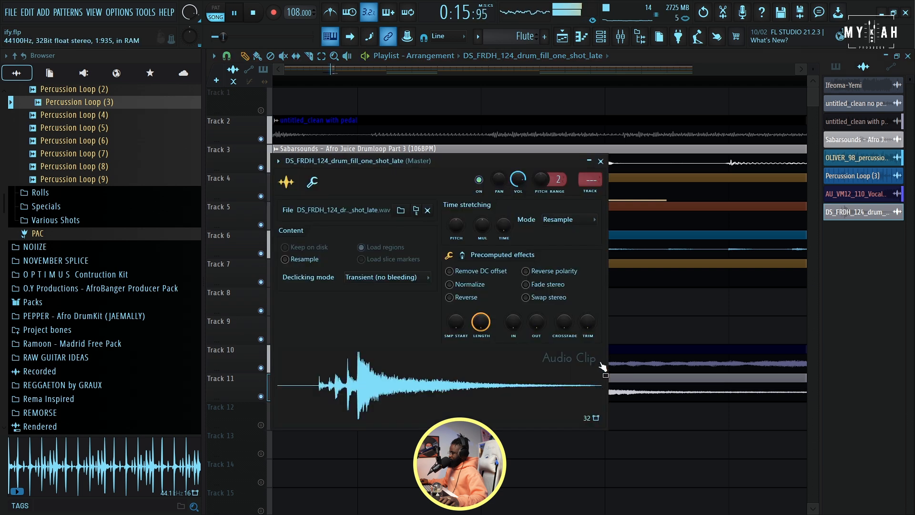
key(ctrl+l)
drag(687, 303, 686, 347)
key(space)
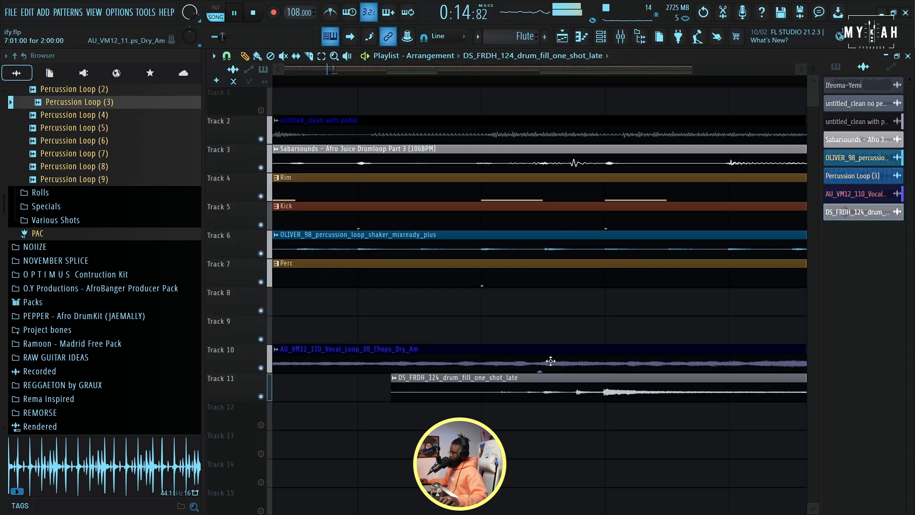
Route the AU_VM12_110 vocal chop loop to mixer insert 12, lower its fader, and return to the playlist
double_click(551, 359)
key(ctrl+l)
drag(706, 315, 706, 356)
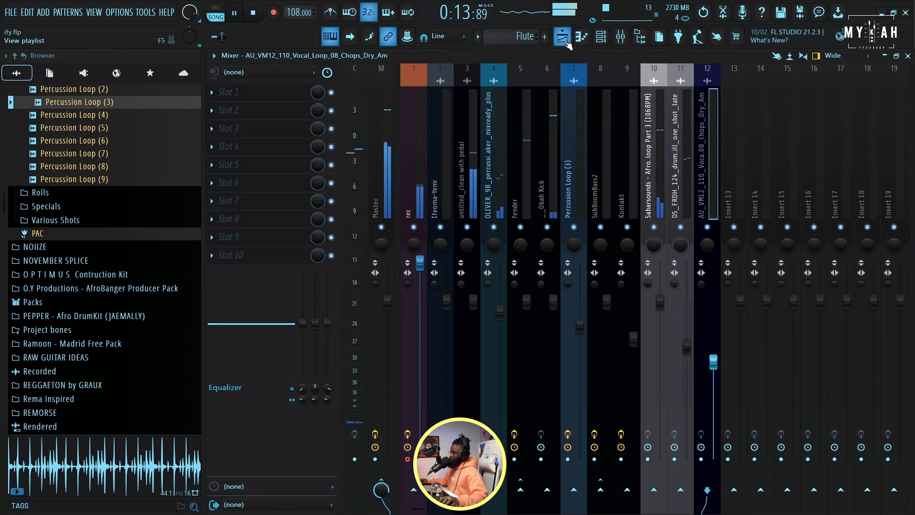
key(F5)
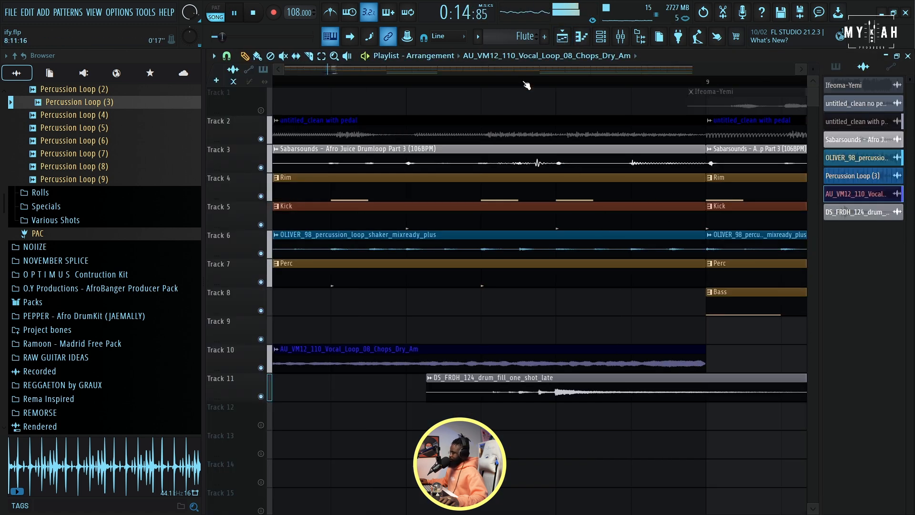
Reduce the gain of the vocal chop clip on Track 10 and replay the transition from bar 7
scroll(526, 85, down, 5)
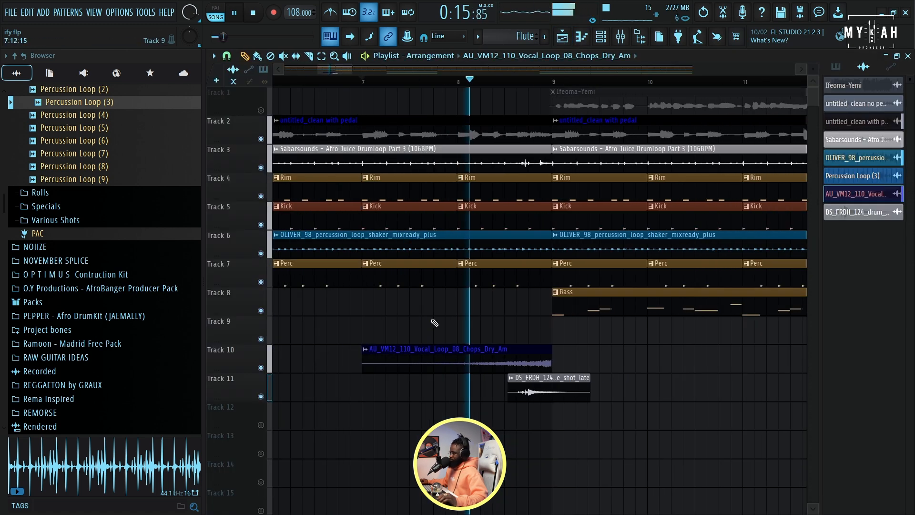
drag(457, 371, 457, 381)
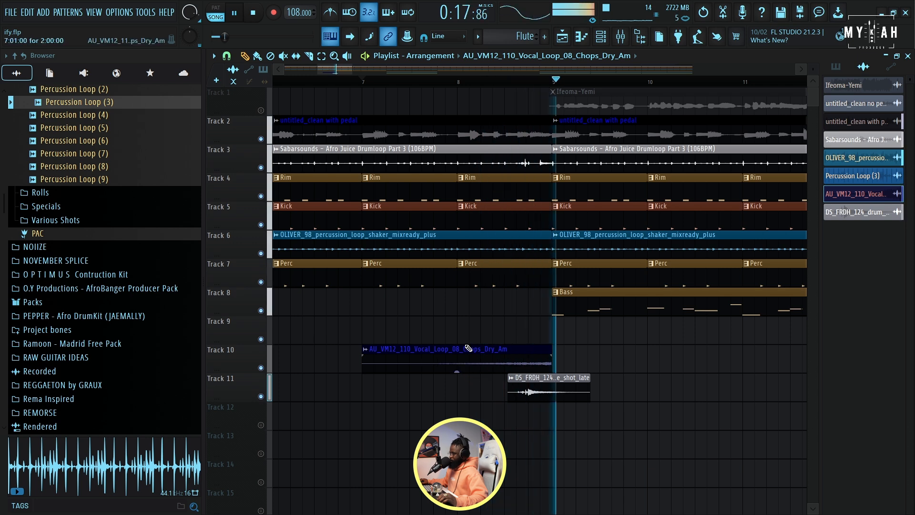
scroll(493, 86, down, 4)
key(space)
key(space)
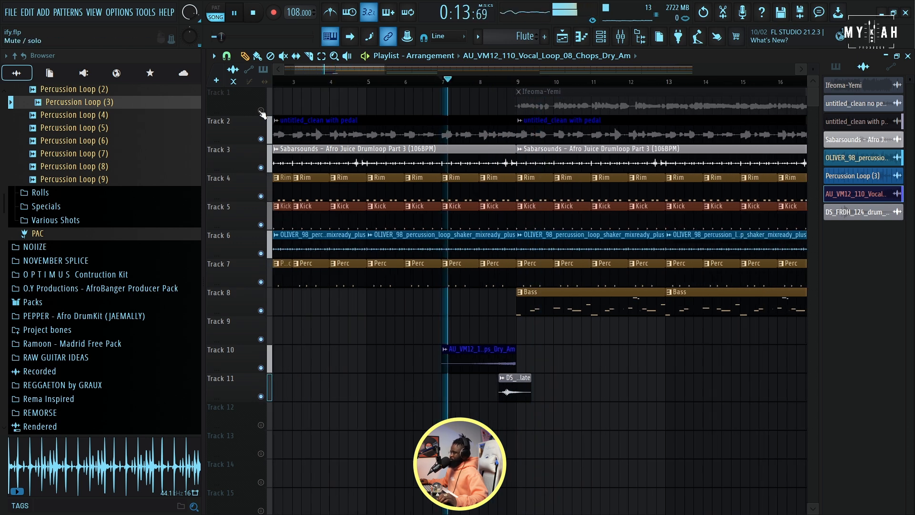
Unmute Track 1 and audition the vocal chop and drum fill transition into bar 9 together with it
click(260, 110)
scroll(333, 82, down, 2)
scroll(334, 85, down, 6)
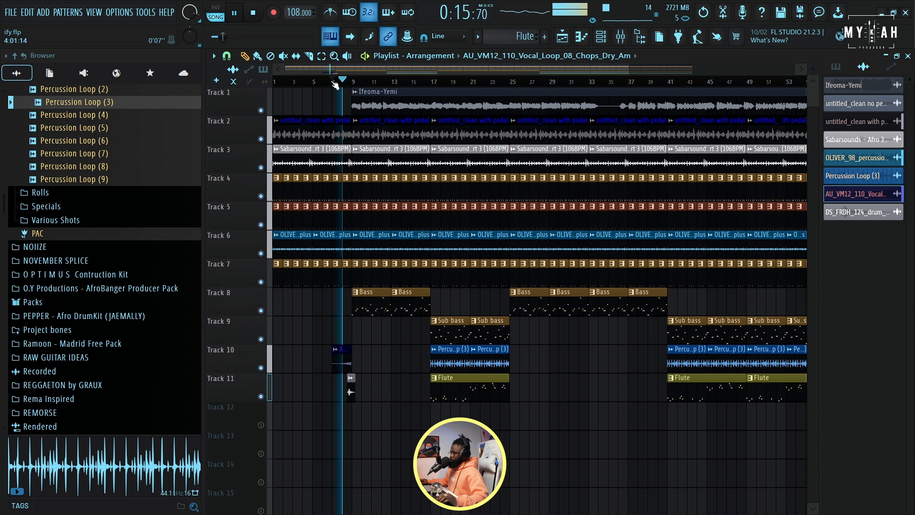
scroll(334, 83, up, 3)
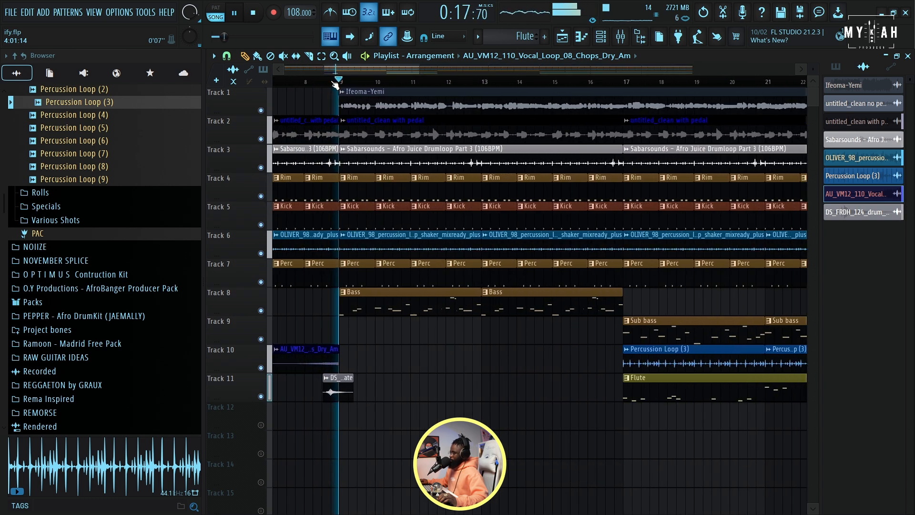
scroll(329, 76, down, 3)
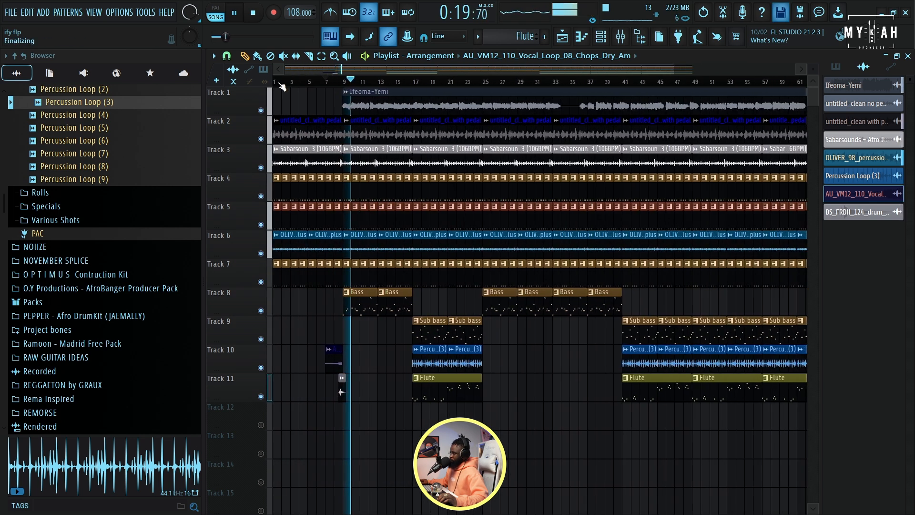
drag(315, 353, 342, 405)
key(space)
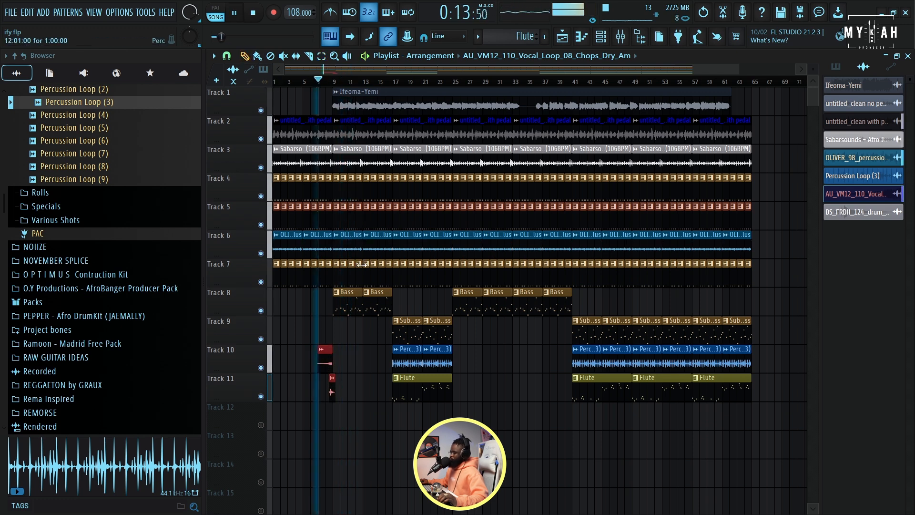
key(space)
scroll(337, 91, up, 8)
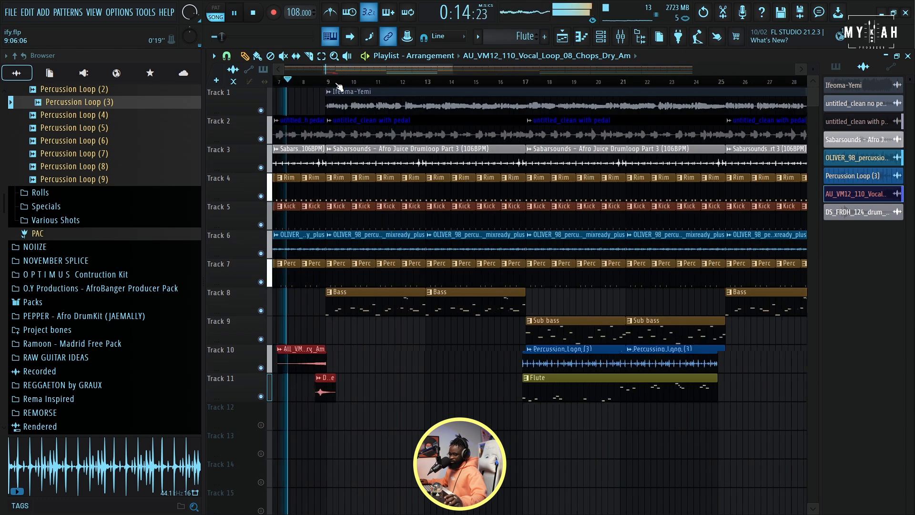
click(313, 106)
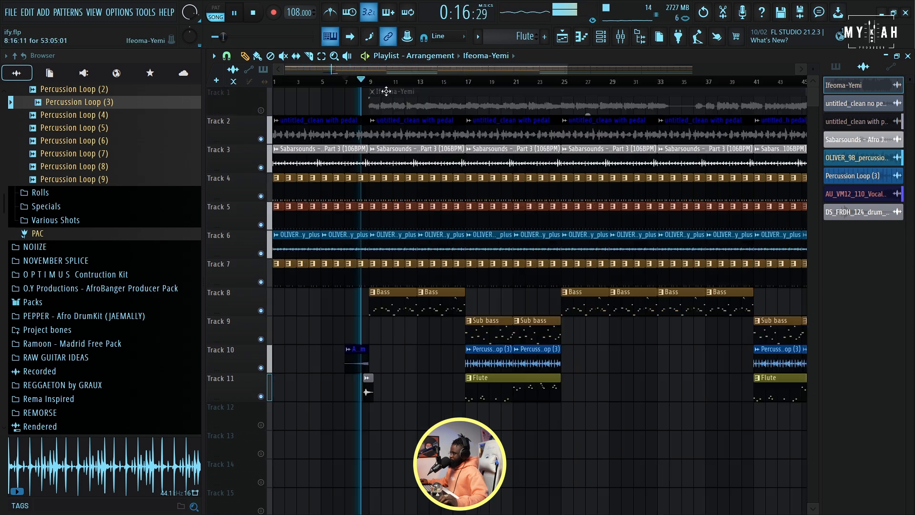
Move the vocal chop clip before bar 9 from Track 10 down to Track 12
scroll(386, 91, down, 3)
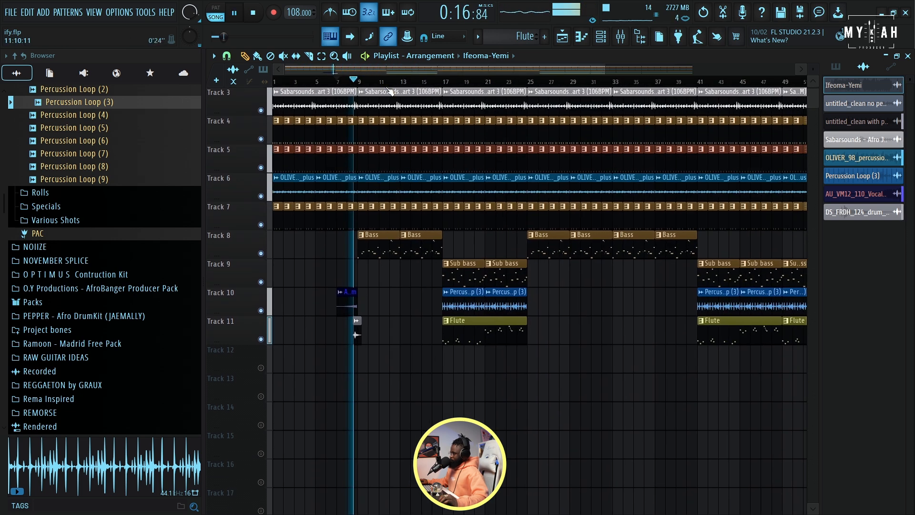
scroll(389, 86, down, 3)
scroll(423, 311, up, 2)
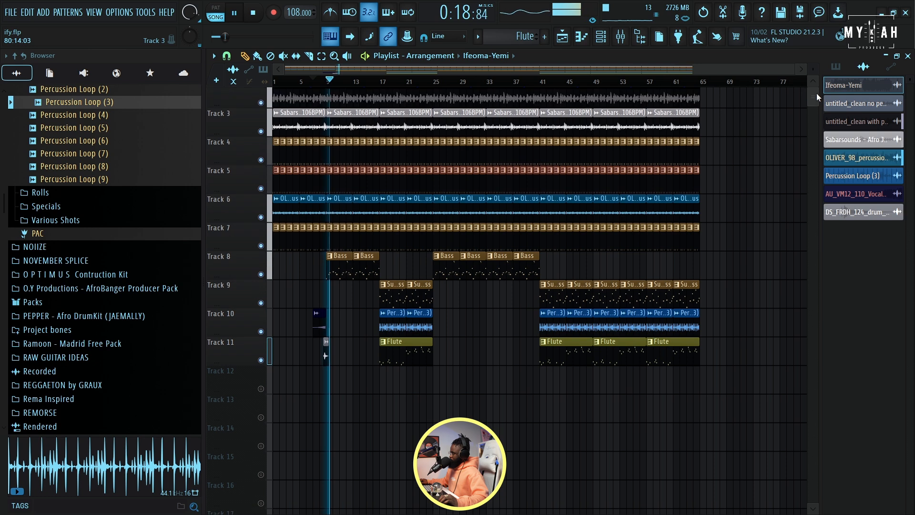
scroll(331, 286, down, 3)
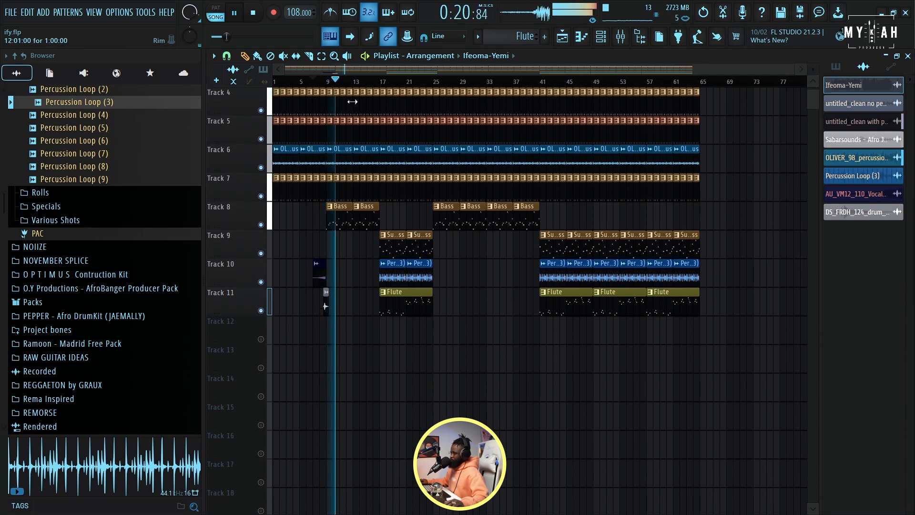
drag(308, 233, 319, 279)
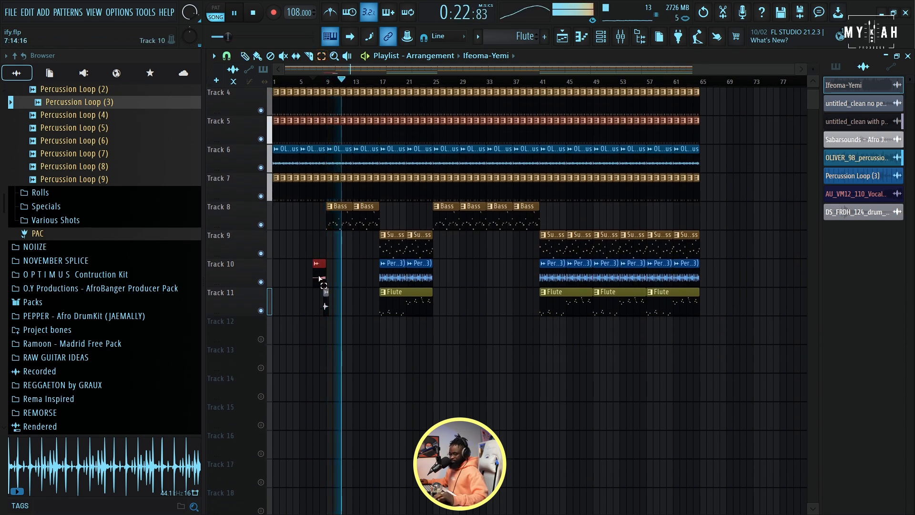
key(shift+Down)
key(shift+Down)
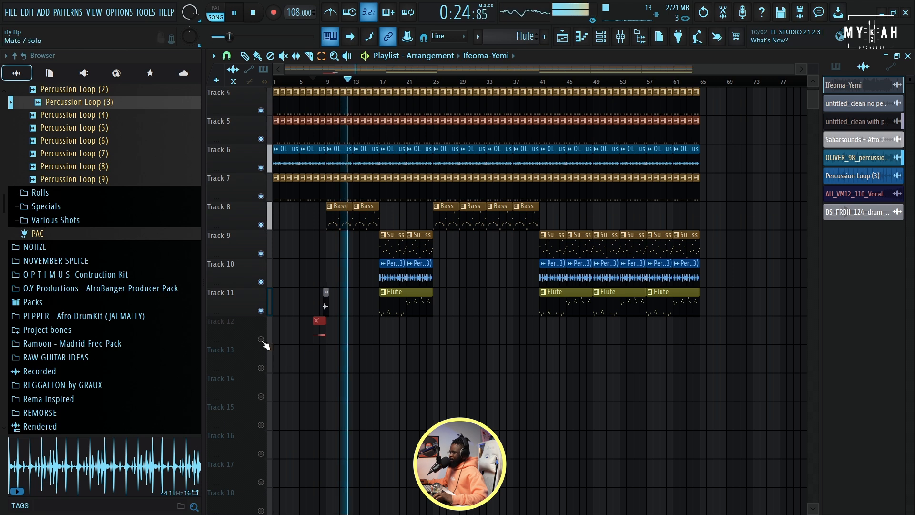
Move the drum fill clip from Track 11 down to Track 13 and unmute the tracks holding the transition clips
drag(304, 299, 332, 305)
key(shift+Down)
key(shift+Down)
click(261, 368)
Select the vocal chop and drum fill clips together and duplicate them so the vocal chop starts at bar 15, leading into bar 17
drag(308, 307, 324, 364)
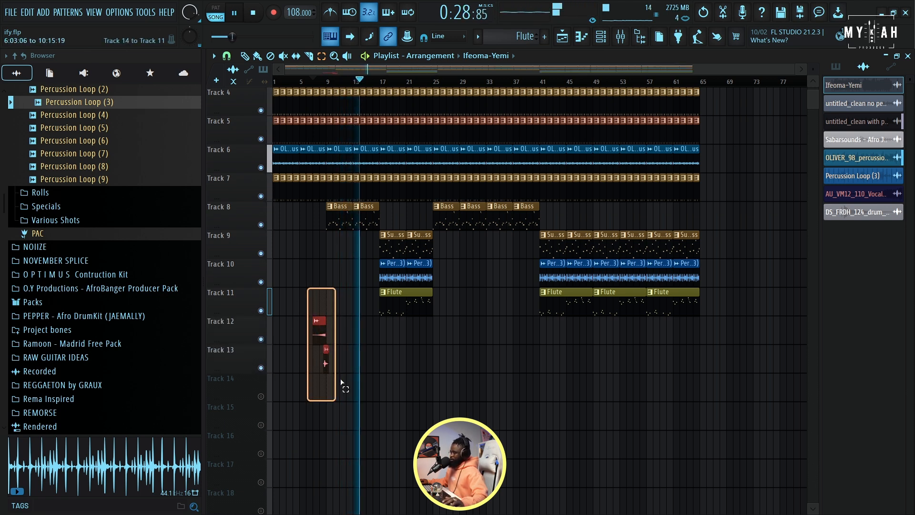
scroll(314, 84, up, 4)
scroll(314, 85, up, 1)
drag(346, 326, 532, 332)
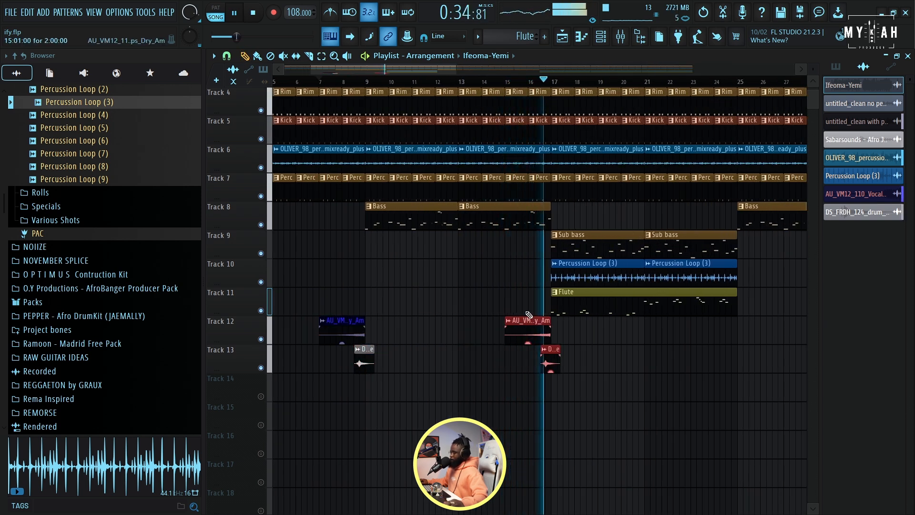
Set the playlist snap to Bar and duplicate the transition clip pair to lead into bars 25, 41 and 57
click(226, 56)
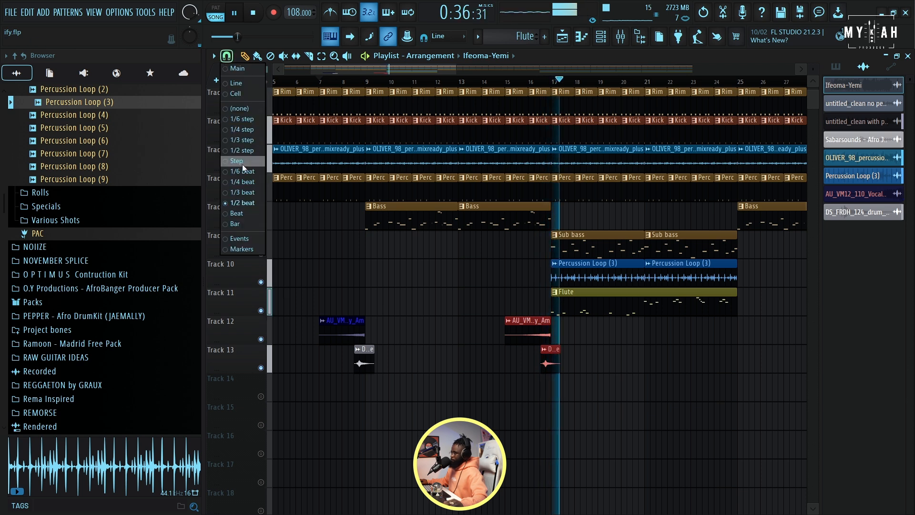
click(240, 223)
scroll(398, 294, down, 5)
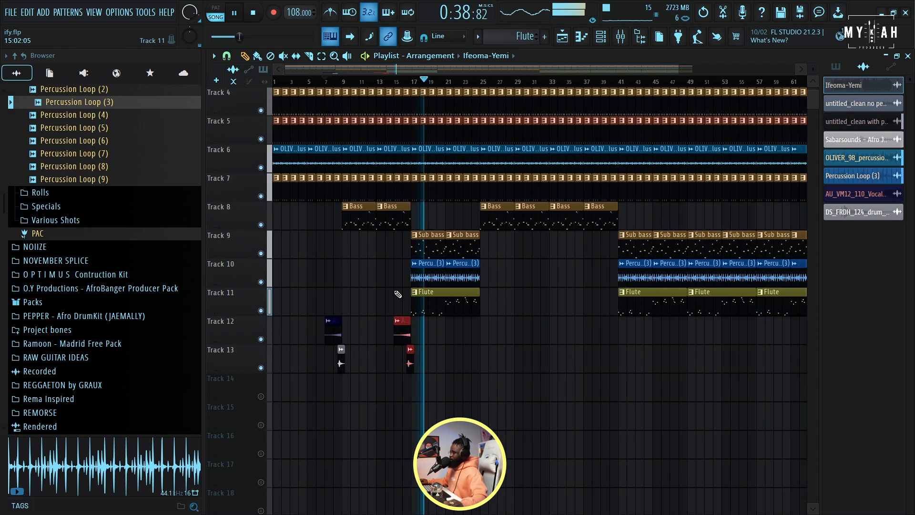
drag(408, 329, 614, 329)
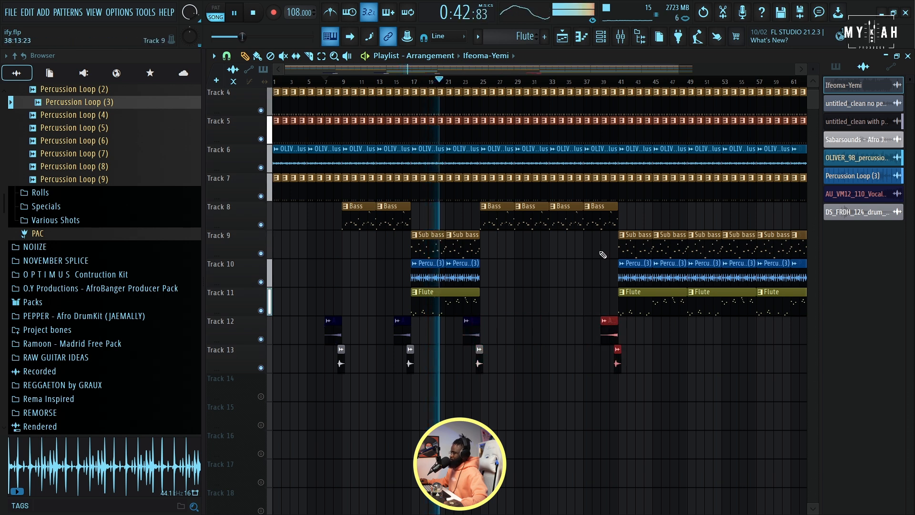
scroll(470, 362, right, 8)
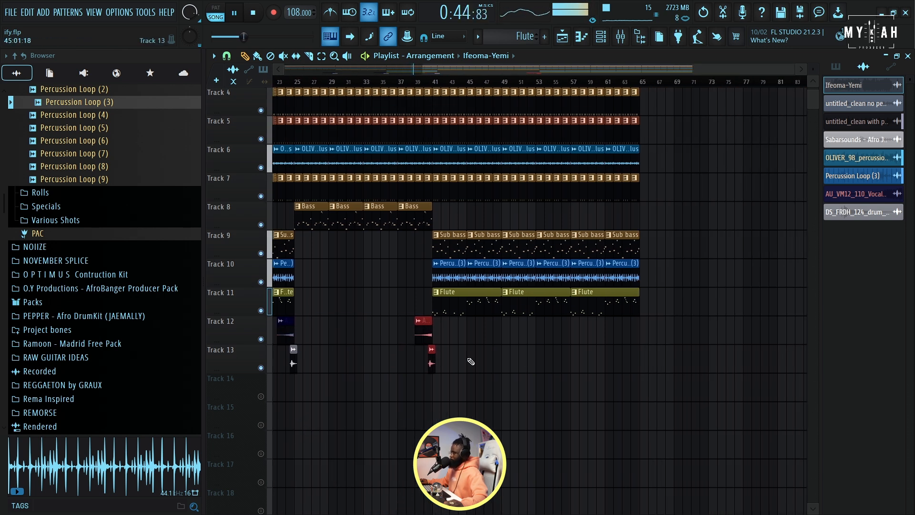
drag(427, 319, 562, 328)
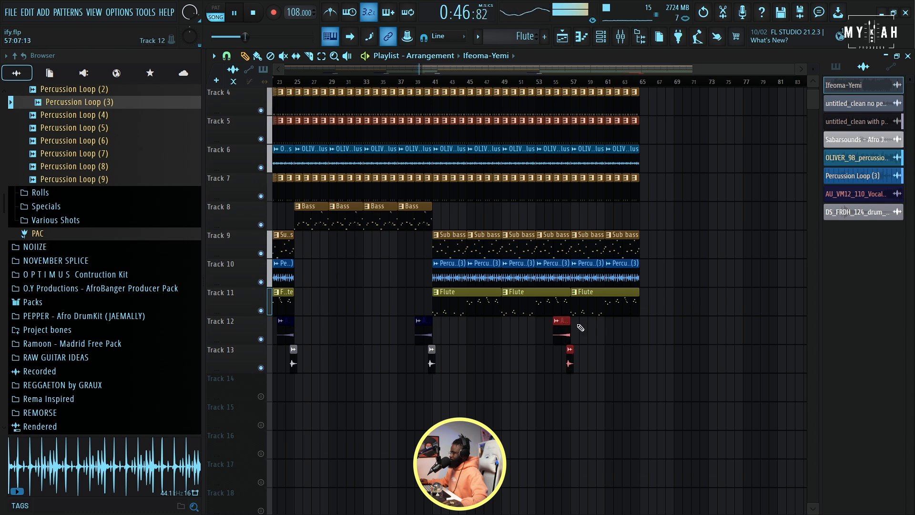
scroll(590, 324, up, 3)
scroll(518, 86, down, 2)
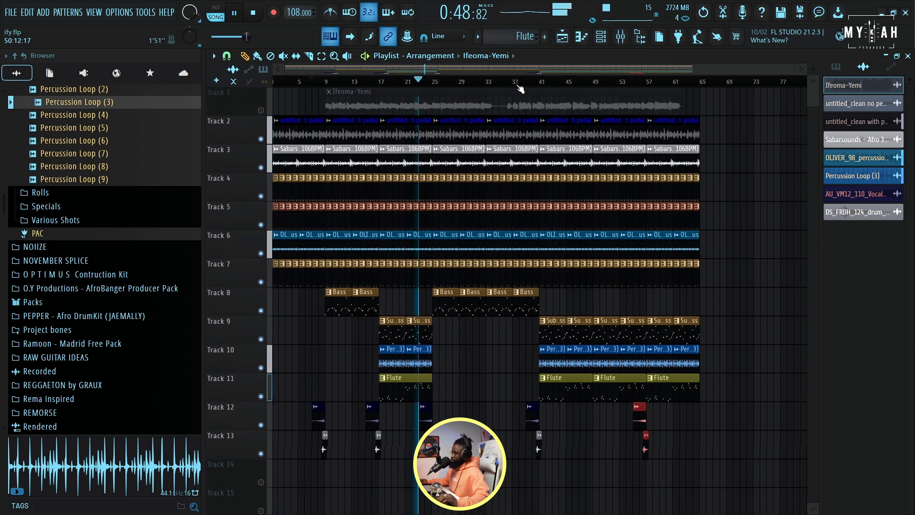
Enlarge the playlist track height and play the arrangement from the start to review the intro and the entry at bar 9
drag(813, 66, 812, 67)
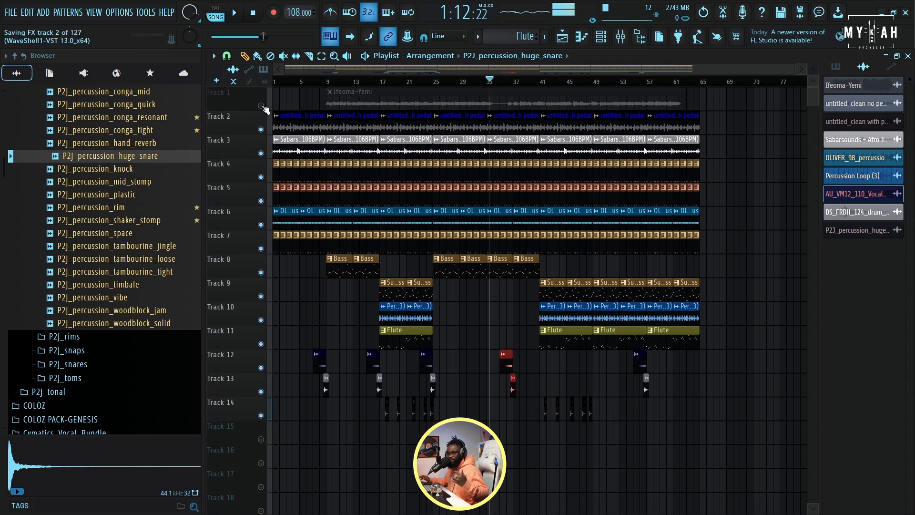
drag(815, 67, 816, 70)
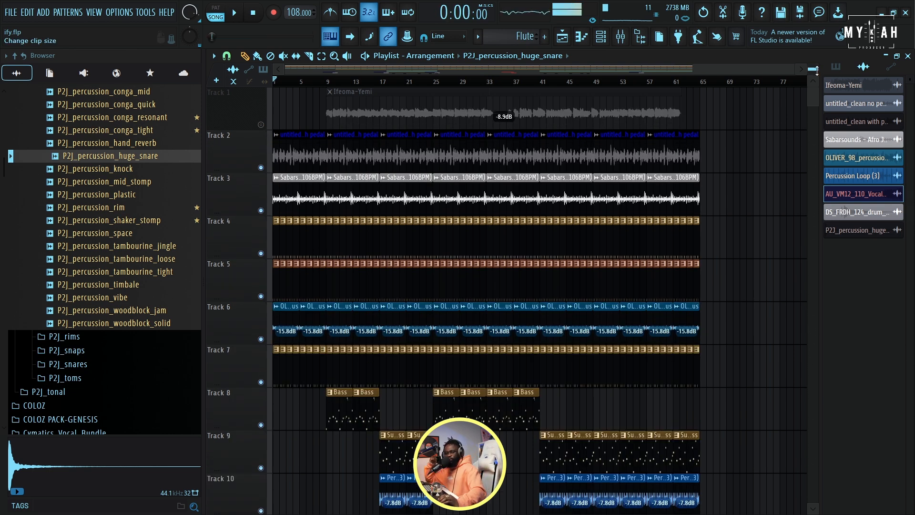
key(space)
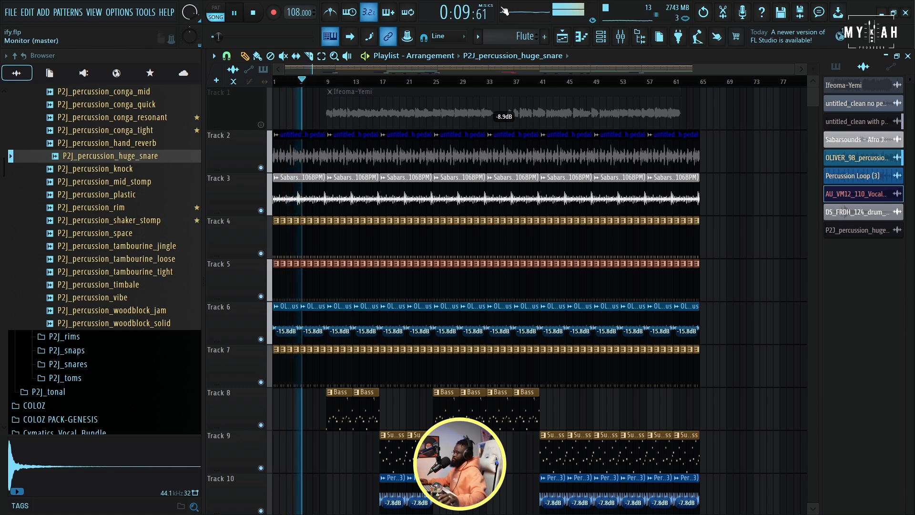
scroll(283, 82, up, 7)
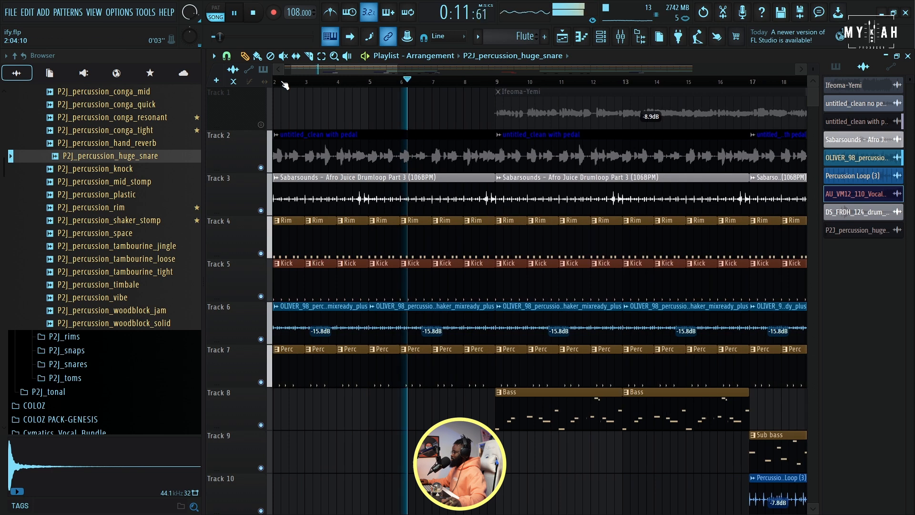
scroll(484, 376, down, 5)
scroll(484, 376, down, 2)
scroll(486, 373, up, 7)
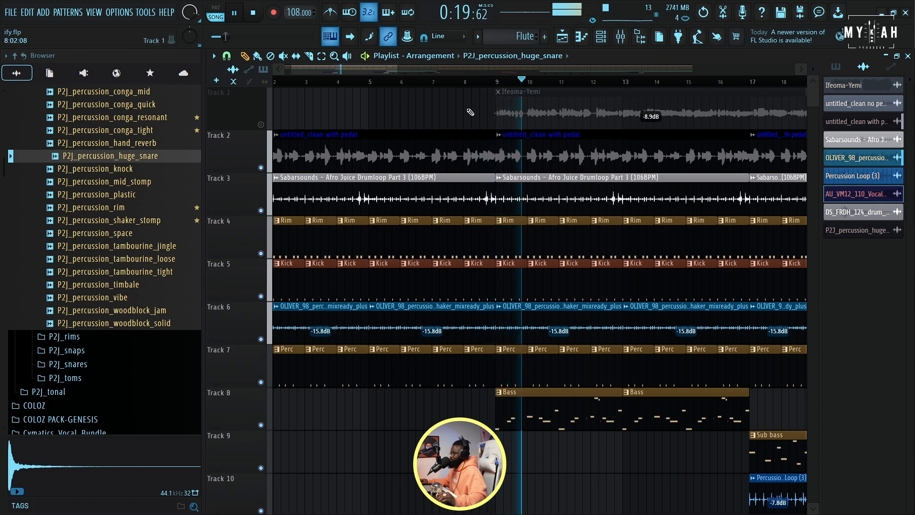
scroll(483, 86, down, 1)
scroll(483, 86, down, 3)
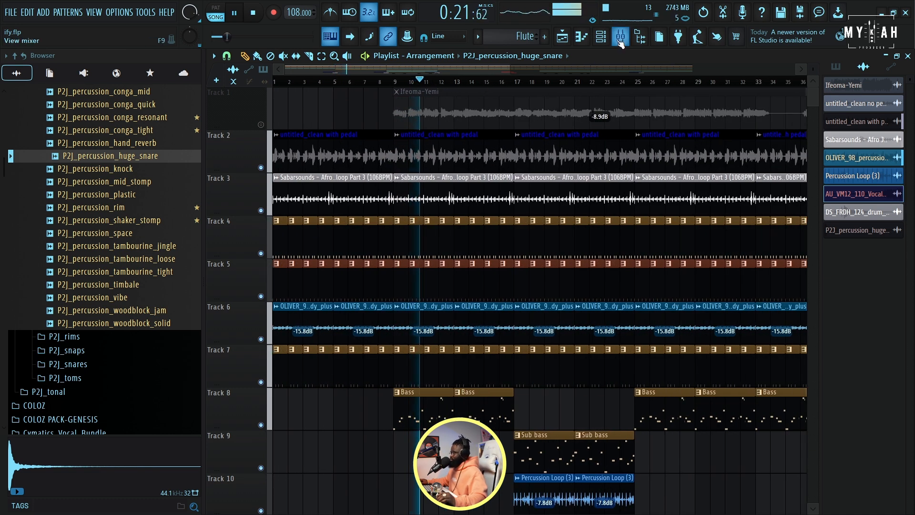
Inspect the Master channel's effect slots in the mixer during playback, and return to the playlist
click(619, 41)
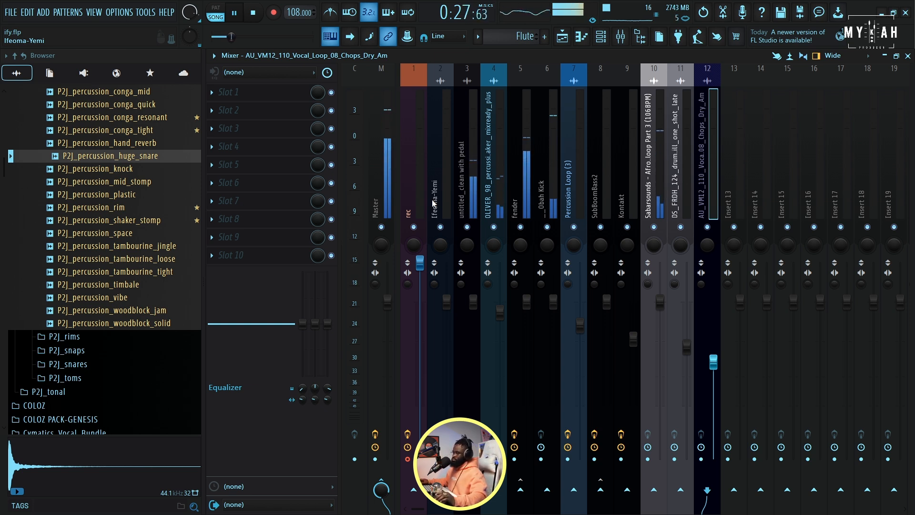
click(381, 205)
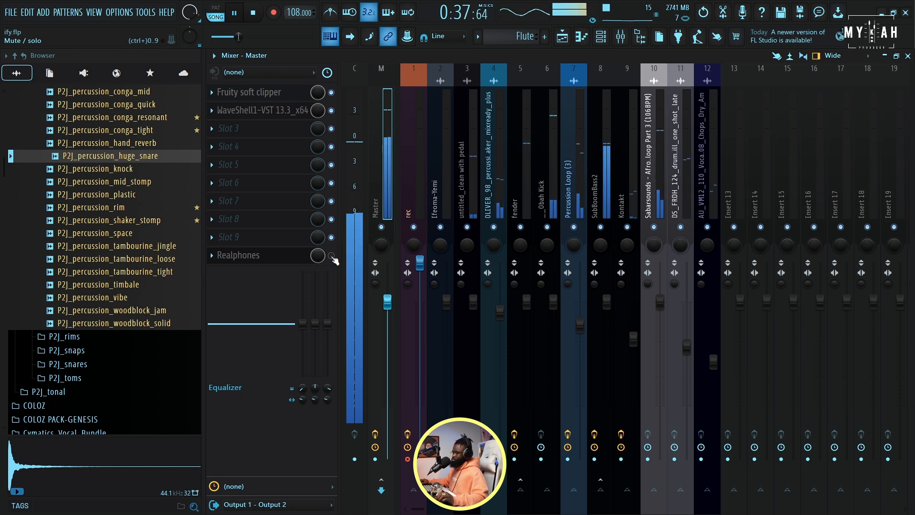
click(561, 36)
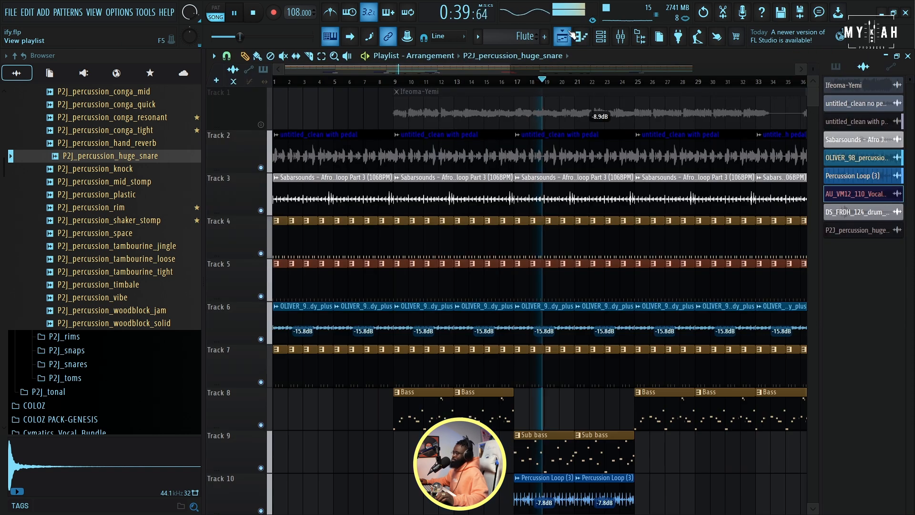
Review the clip layout of the whole arrangement across Tracks 1 to 14 while it plays
scroll(530, 81, down, 5)
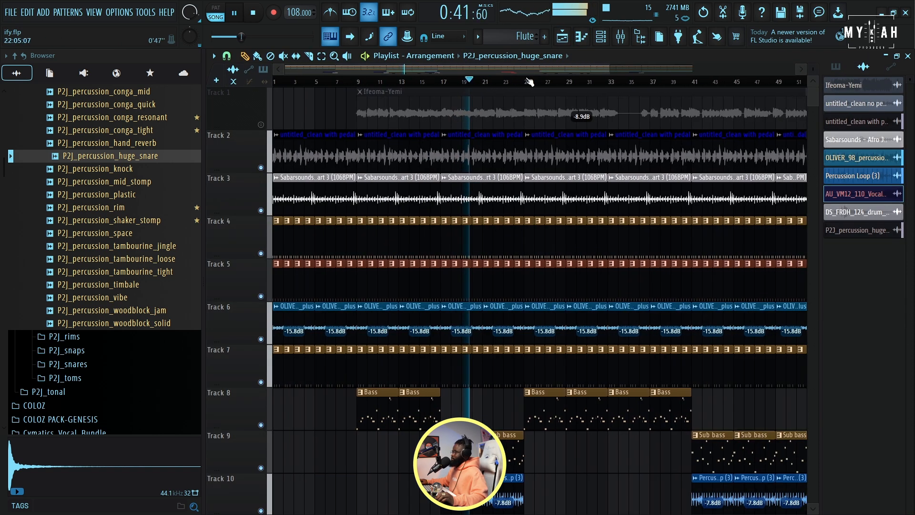
scroll(530, 82, down, 4)
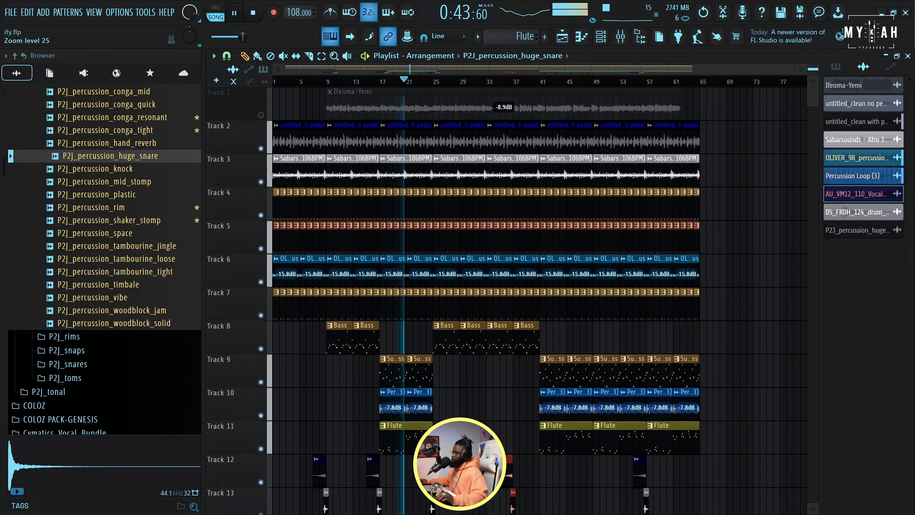
scroll(530, 82, down, 5)
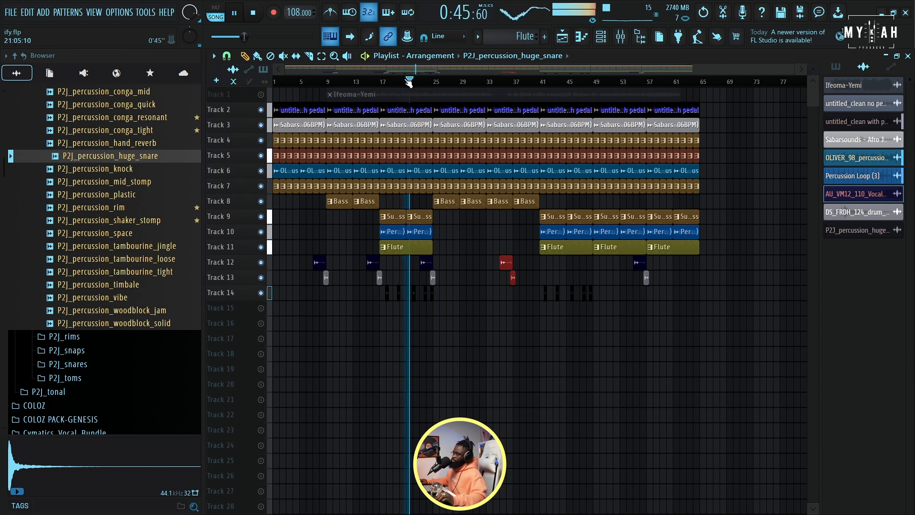
scroll(408, 82, up, 8)
scroll(390, 83, down, 4)
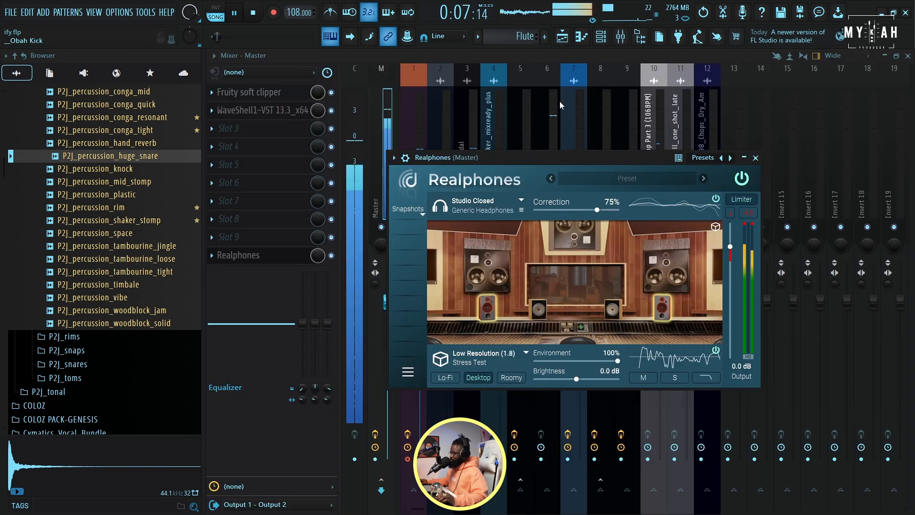
Continue playback in the playlist from bar 8 to hear the transition into the section at bar 9
click(562, 36)
click(322, 82)
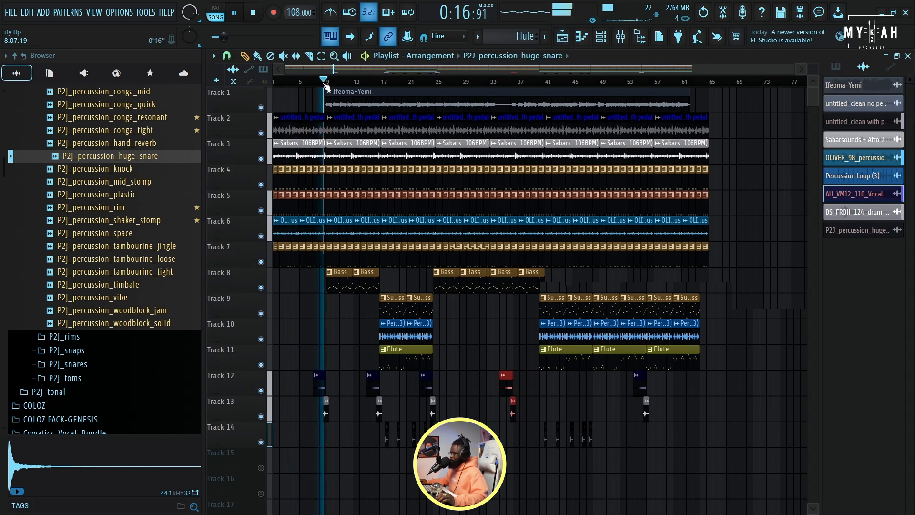
scroll(326, 85, up, 2)
Examine the Realphones plugin on the Master channel during playback, and return to the playlist
key(F9)
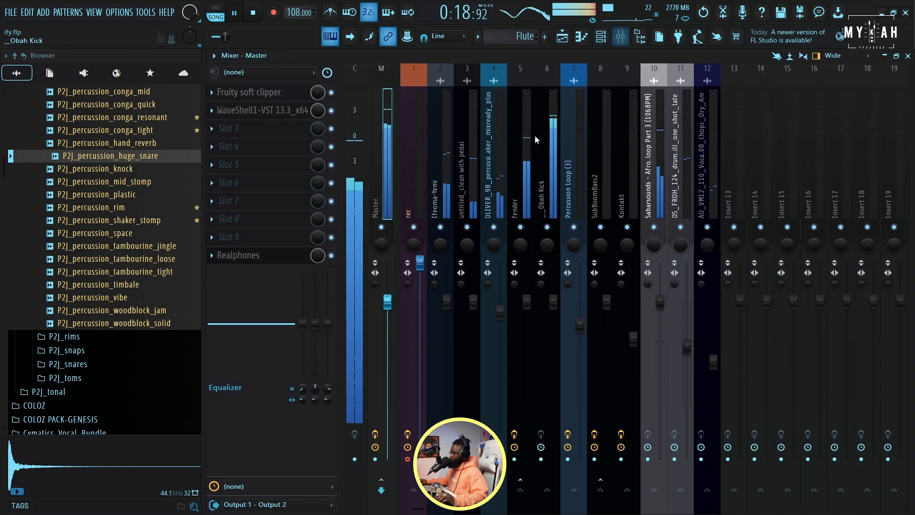
click(238, 255)
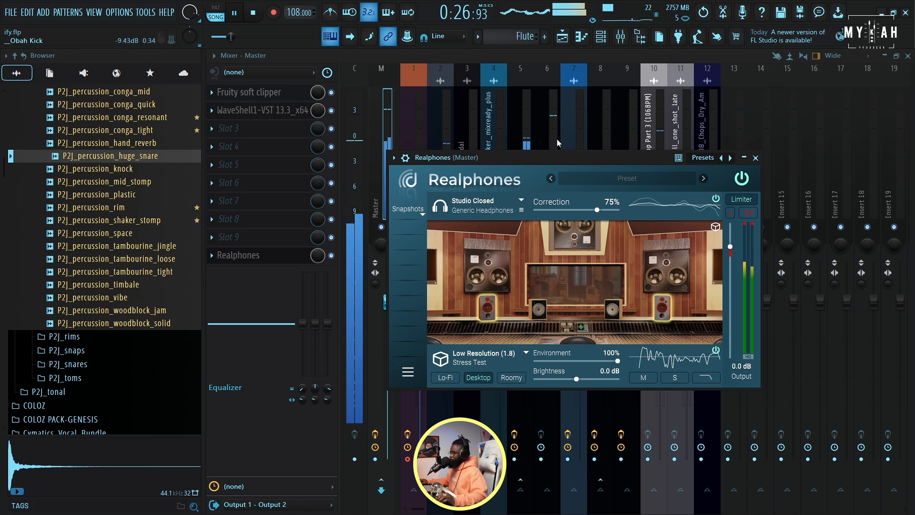
click(563, 41)
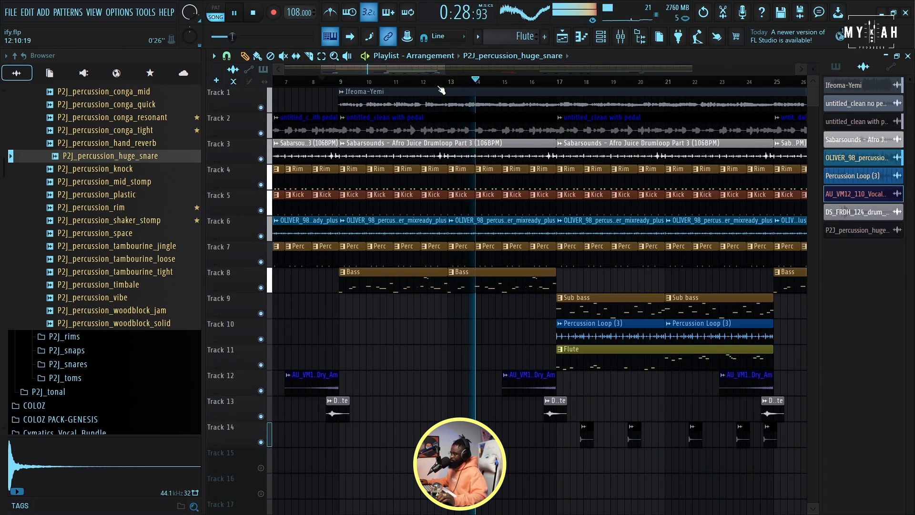